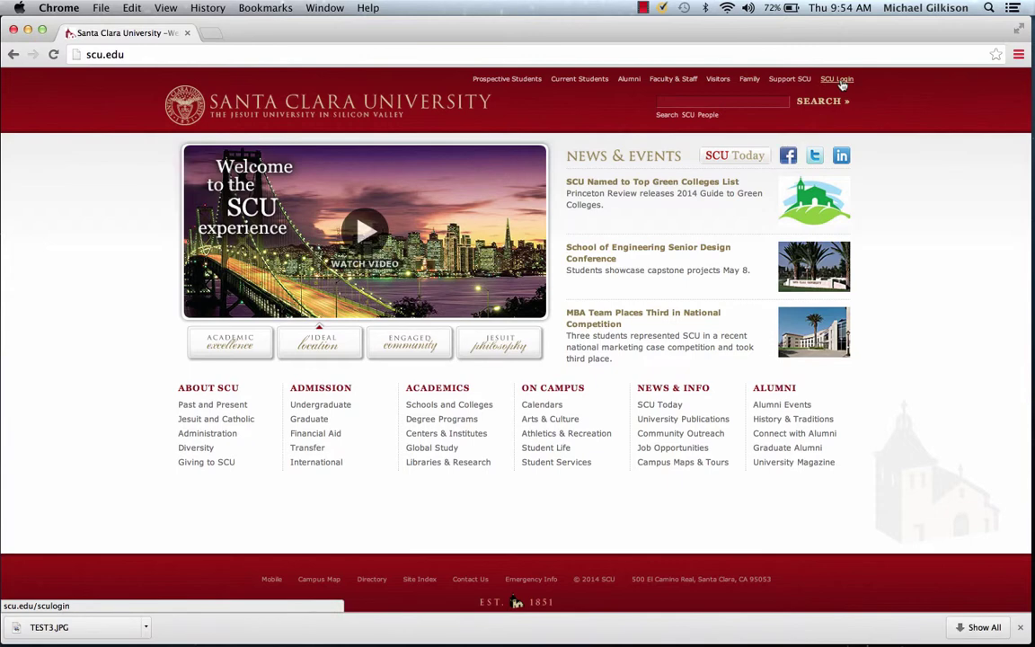
Step: Go from scu.edu's SCU Login links to the SCU ePortfolio site on scu.digication.com
left_click(841, 81)
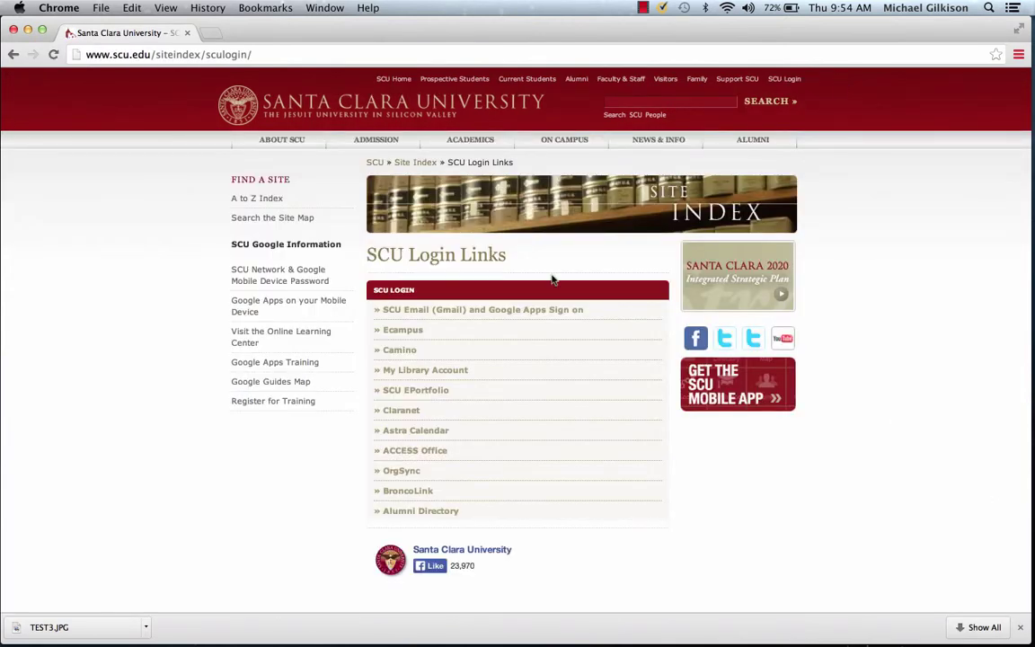
left_click(422, 392)
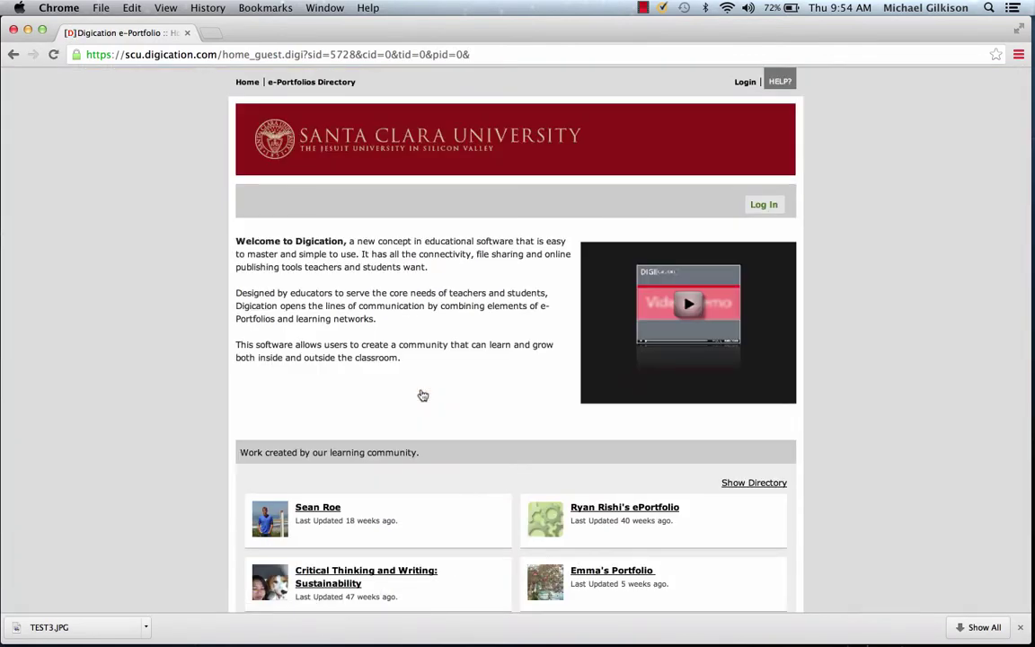
Step: Log in to Digication and start a new e-Portfolio from My e-Portfolios
left_click(761, 205)
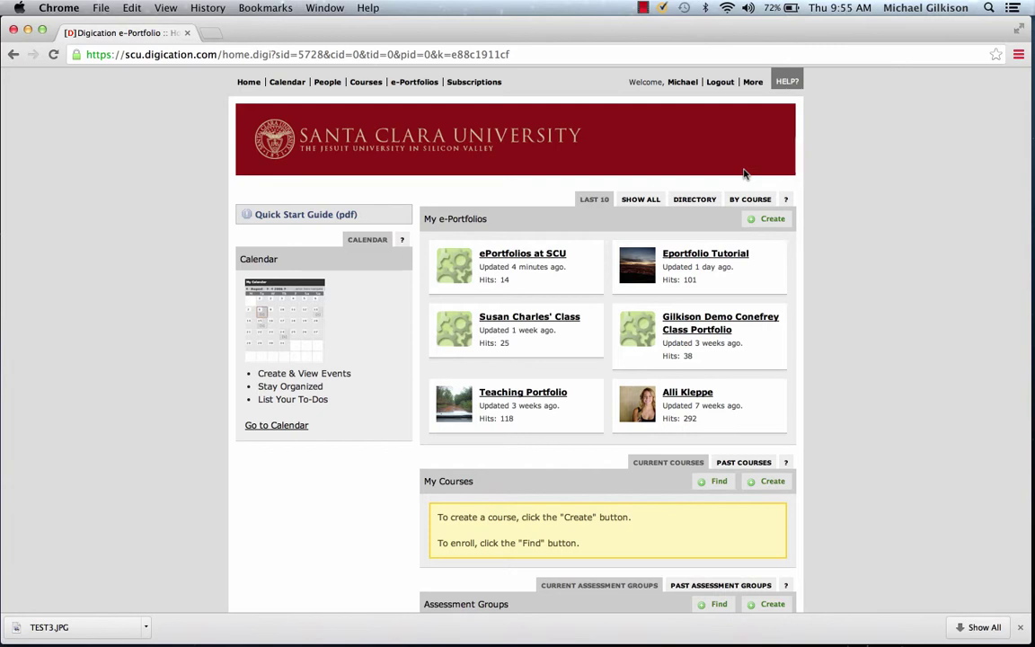
left_click(772, 220)
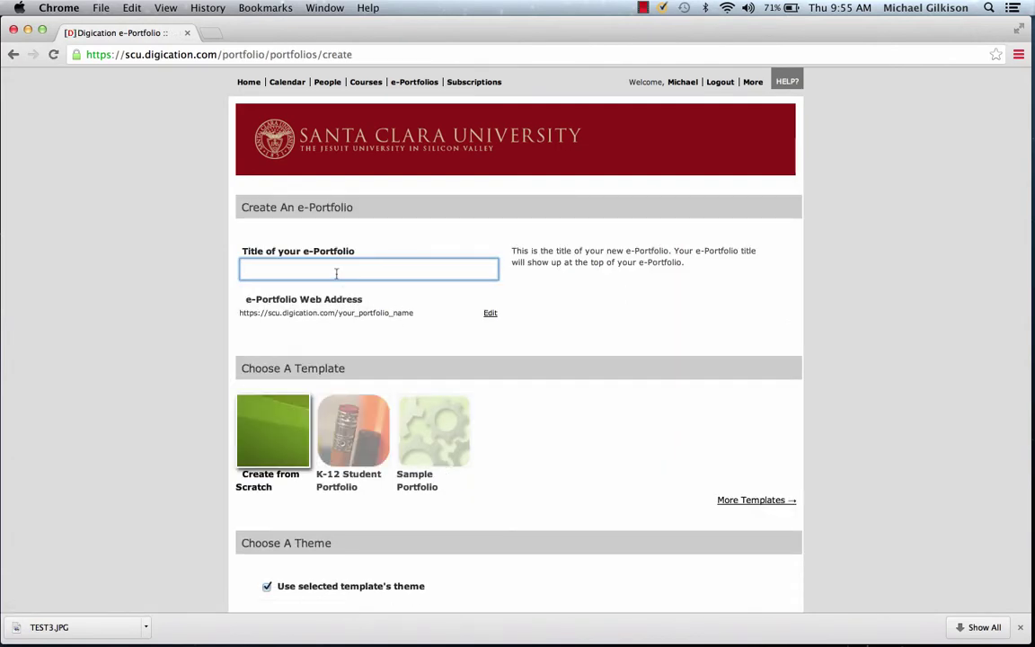
Step: Title it Santa Cruz Portfolio, private within Santa Clara University, no tags, comments from no one
type("Santa Cruz Portfolio")
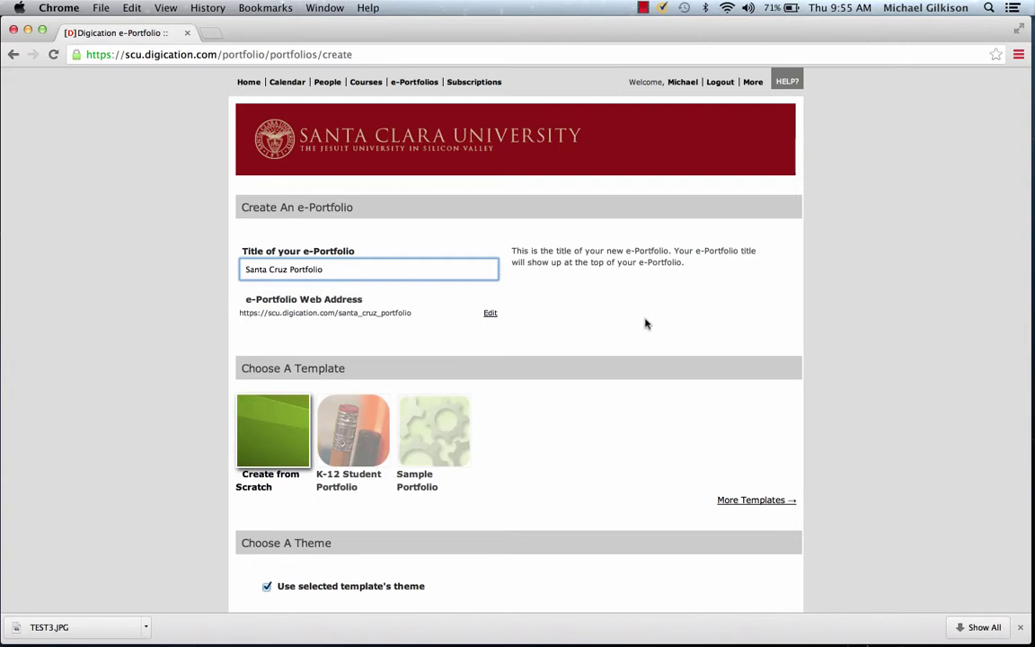
scroll(746, 285, "down", 8)
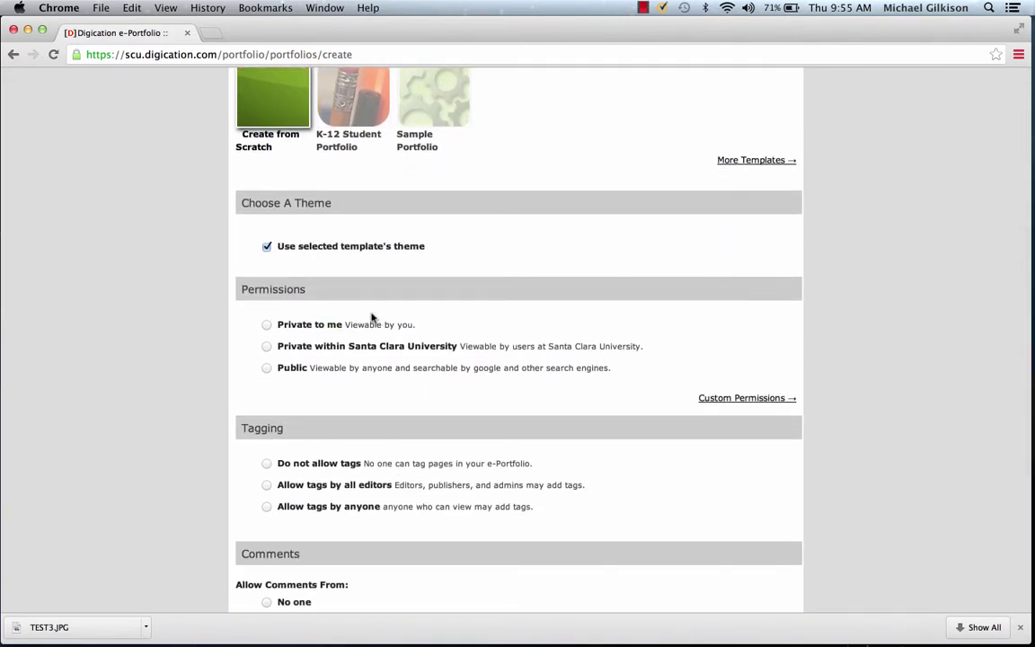
left_click(267, 347)
scroll(657, 240, "down", 5)
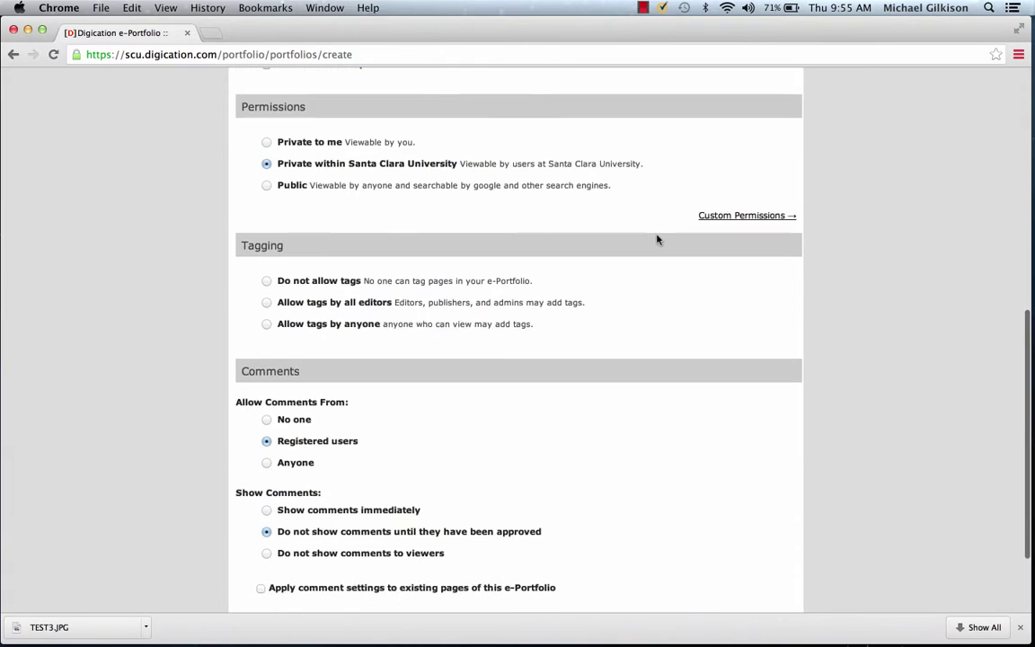
left_click(267, 247)
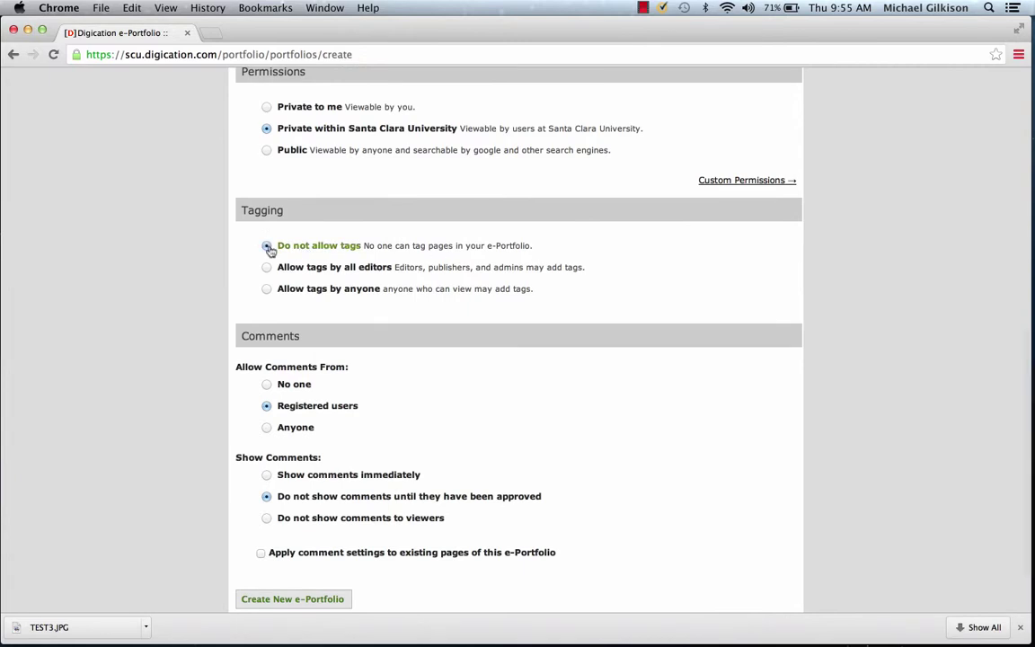
scroll(663, 231, "down", 3)
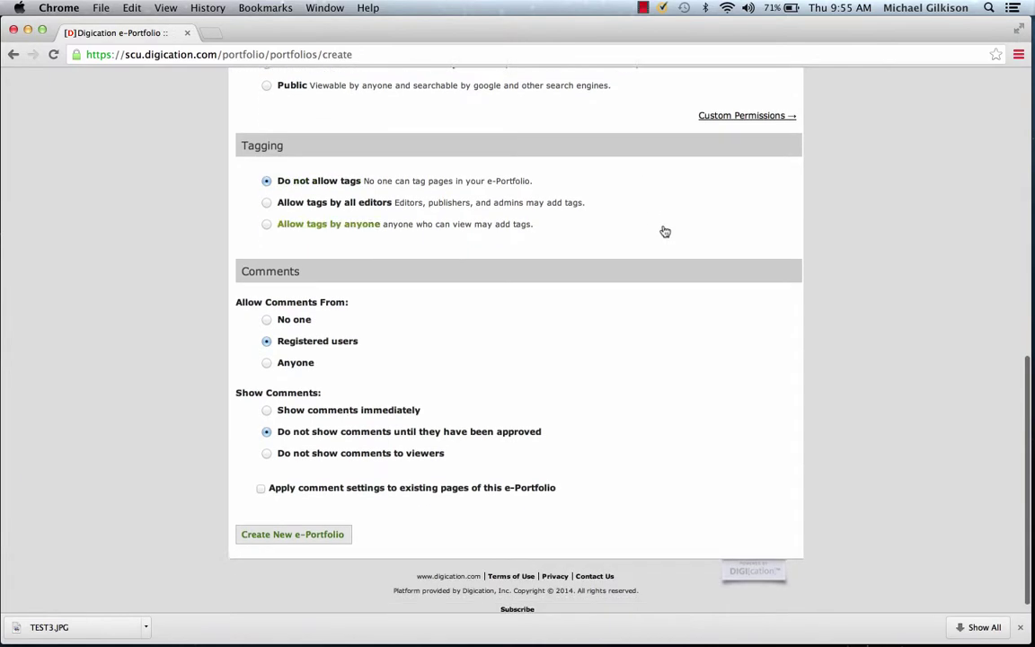
left_click(267, 309)
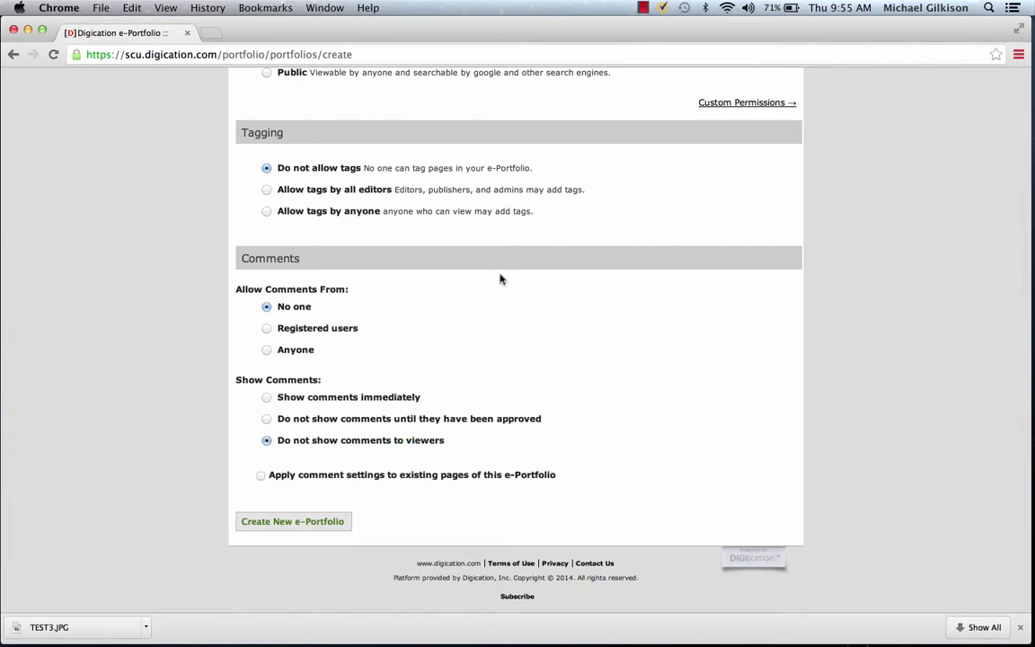
scroll(542, 296, "up", 5)
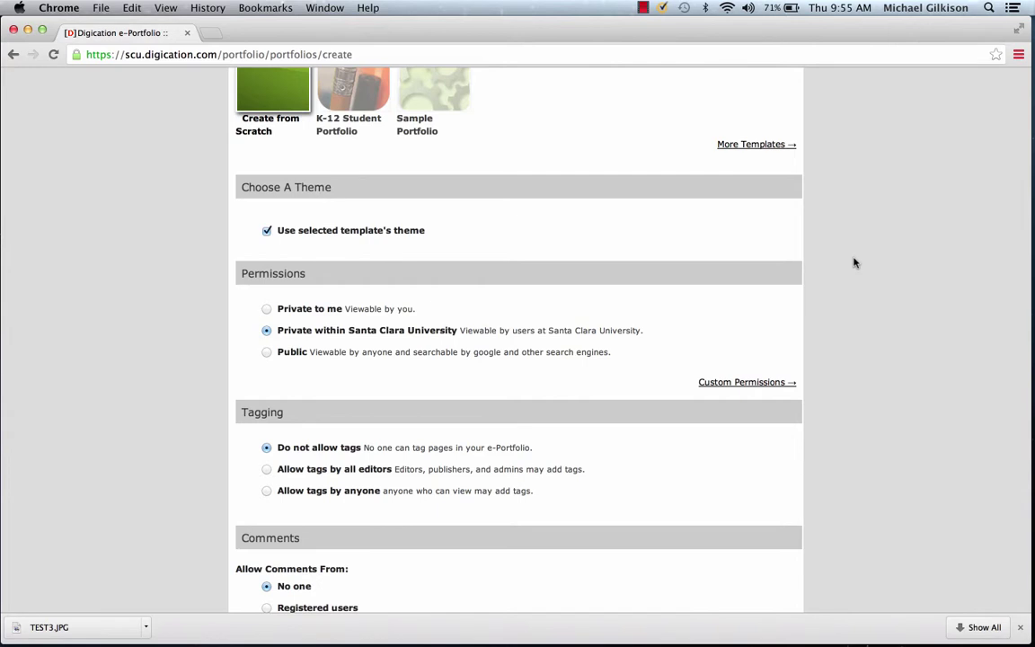
scroll(855, 262, "up", 1)
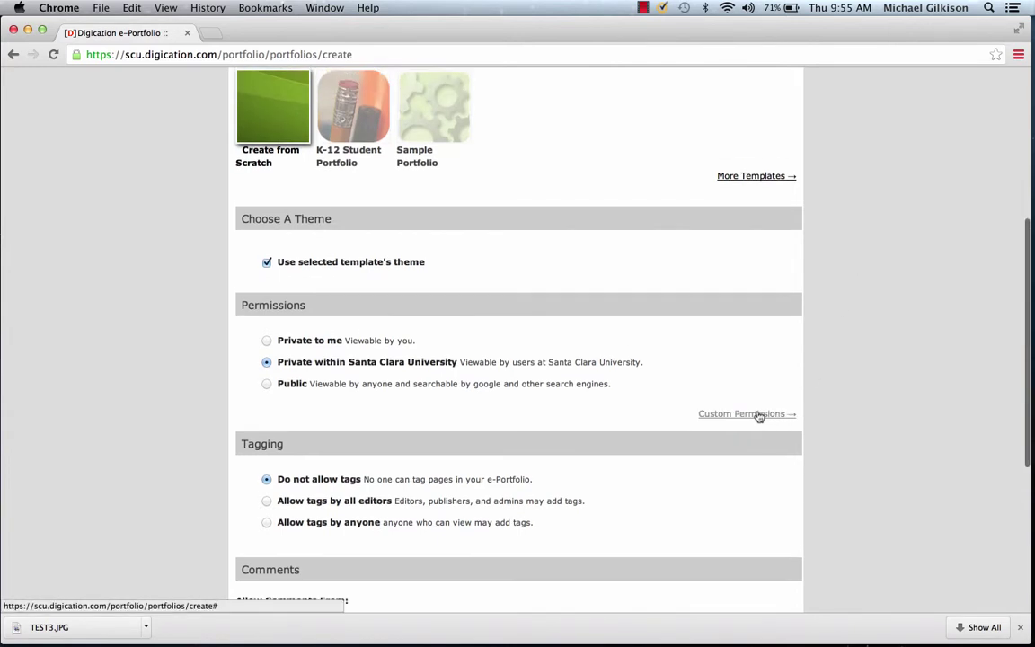
Step: Under Custom Permissions, keep the portfolio out of the directory and make it Private to me
left_click(759, 414)
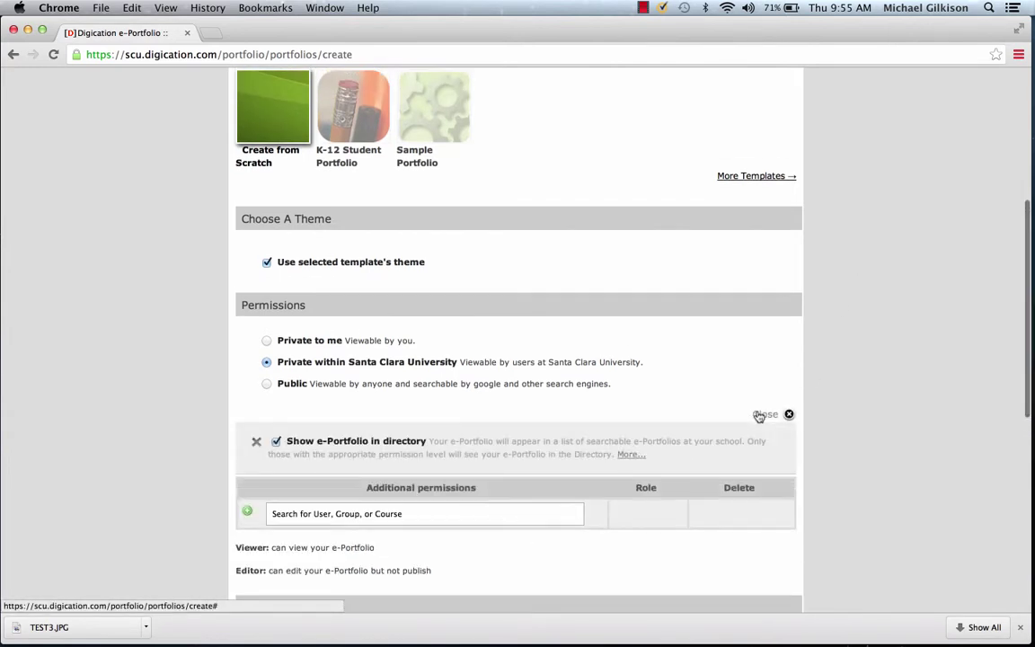
left_click(276, 442)
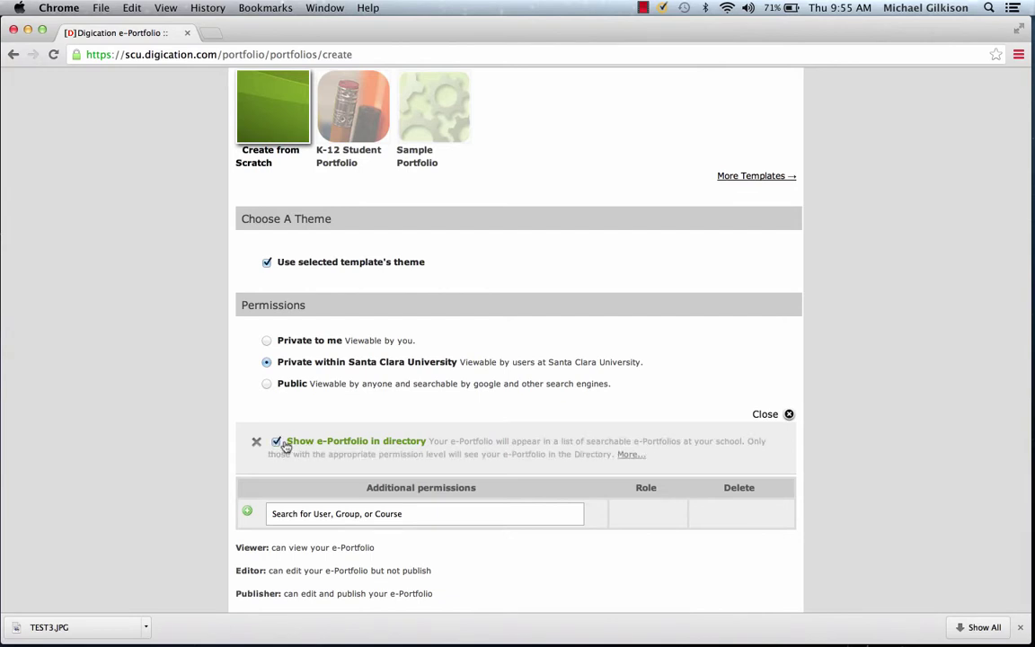
scroll(512, 351, "down", 3)
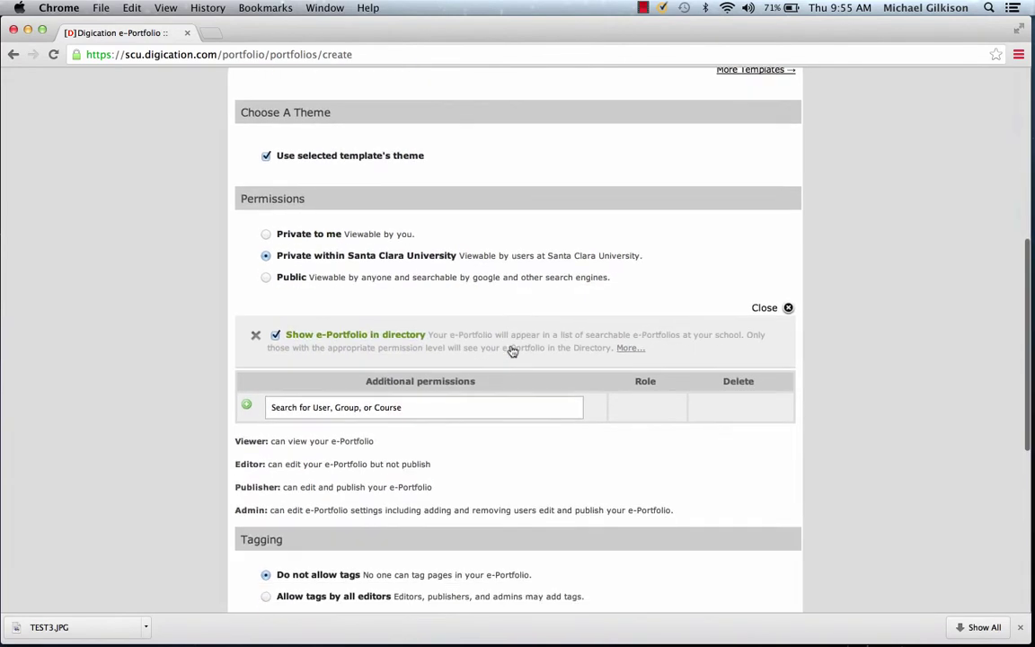
left_click(444, 405)
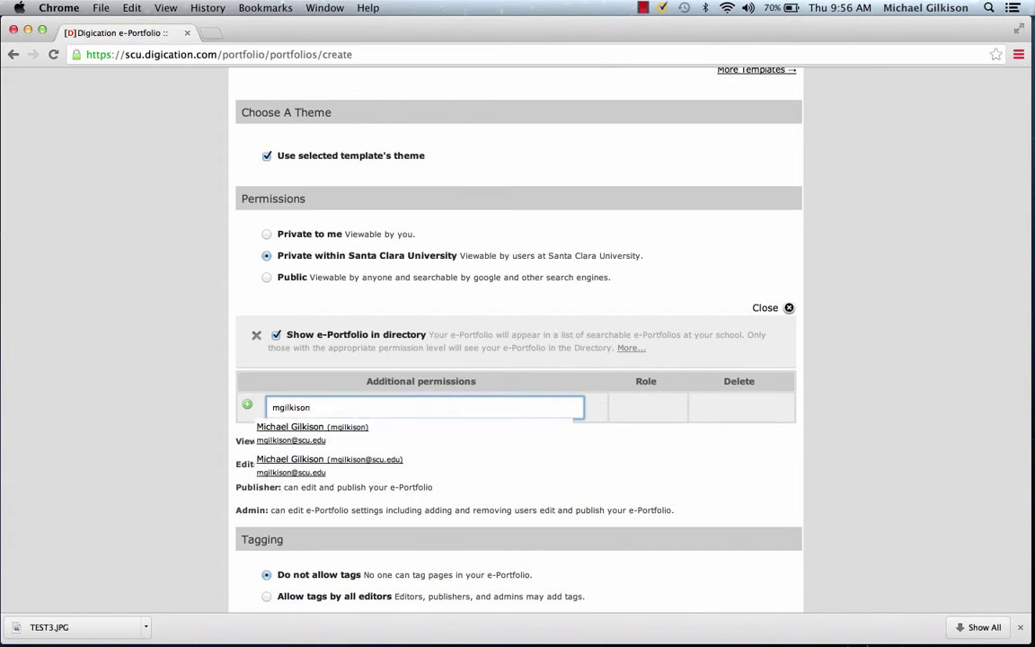
key("super+a")
key("BackSpace")
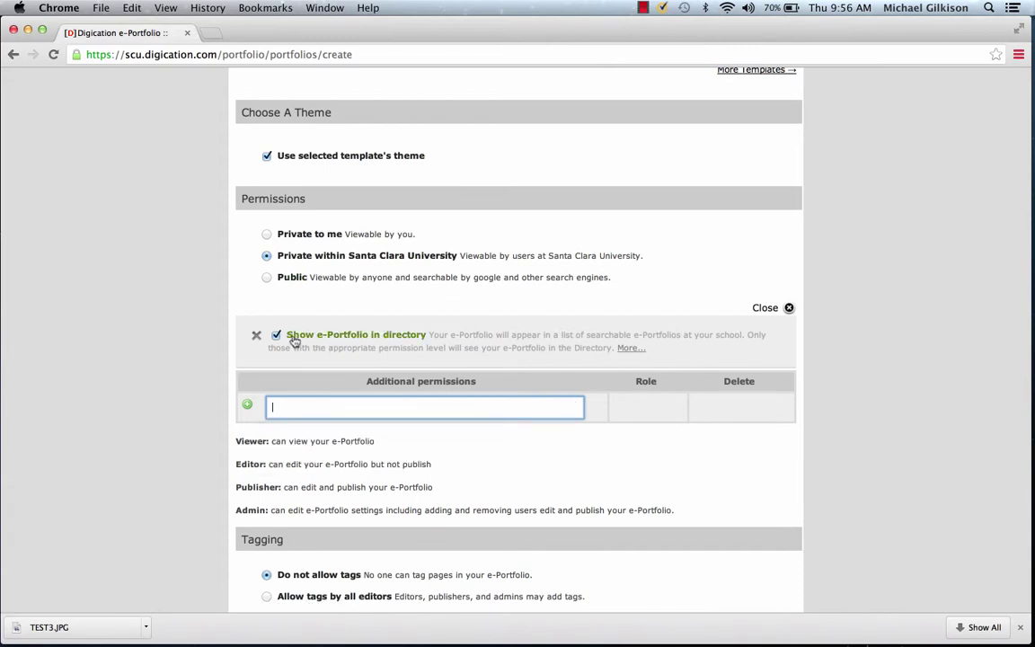
left_click(277, 335)
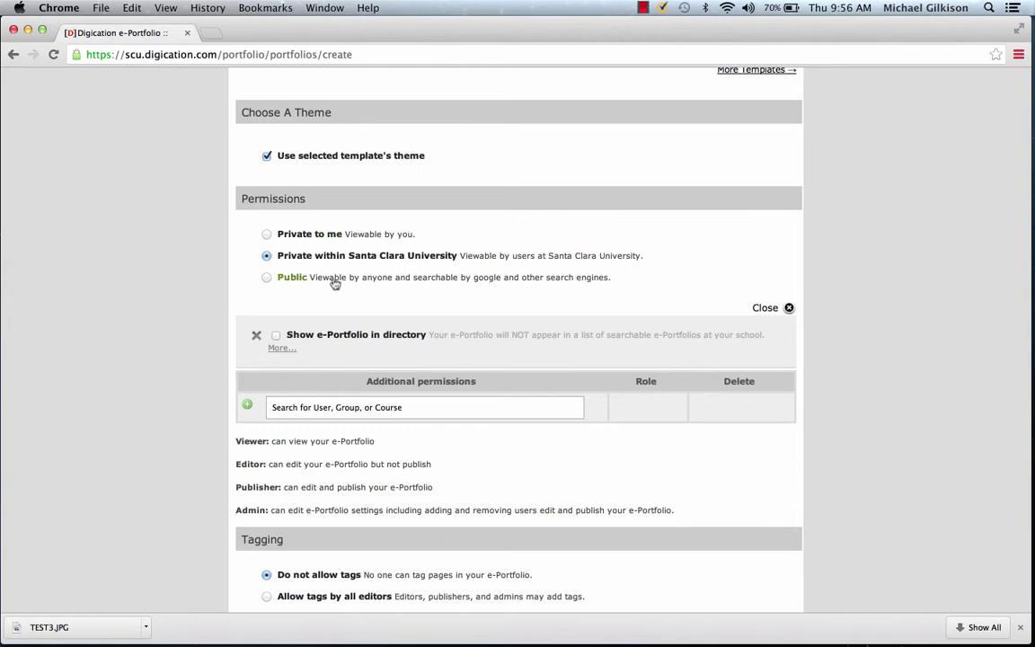
left_click(266, 235)
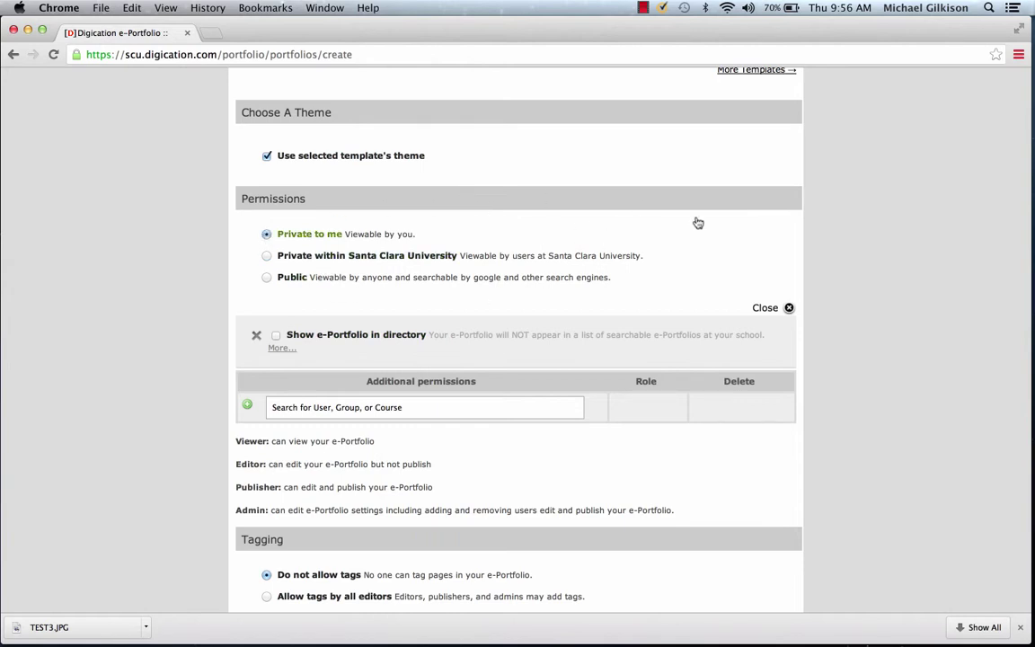
scroll(522, 472, "down", 5)
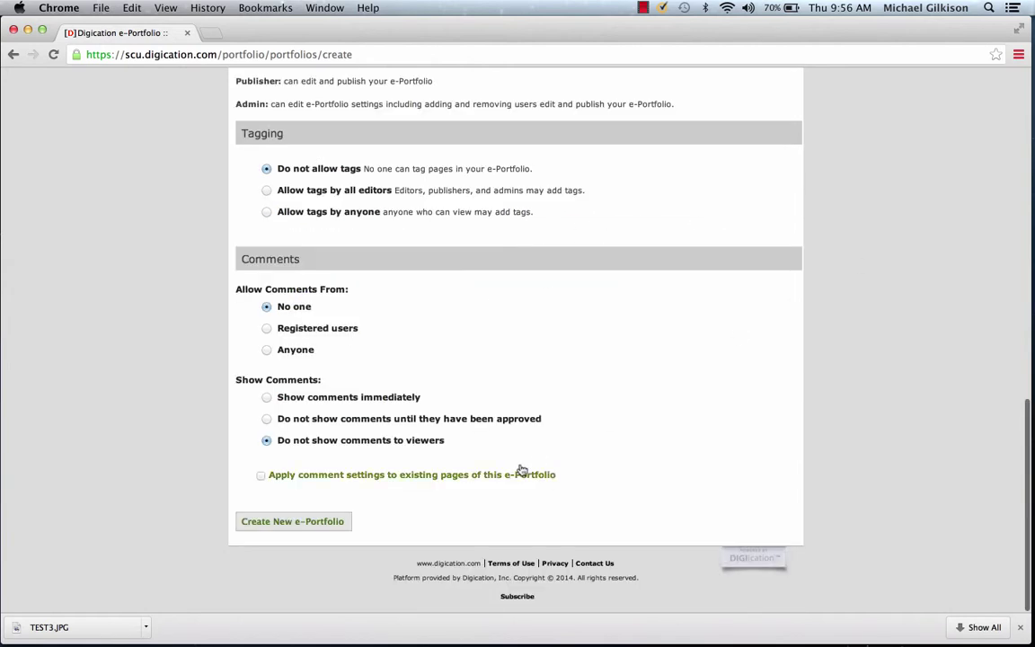
Step: Create the e-Portfolio and add a section named 'Research Papers'
left_click(297, 523)
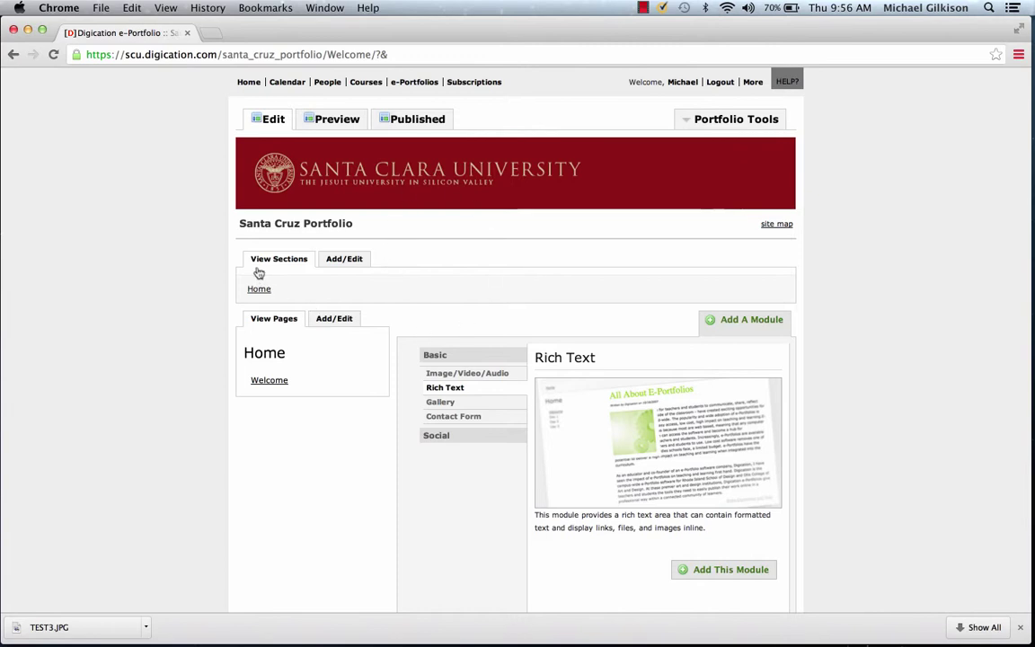
left_click(341, 261)
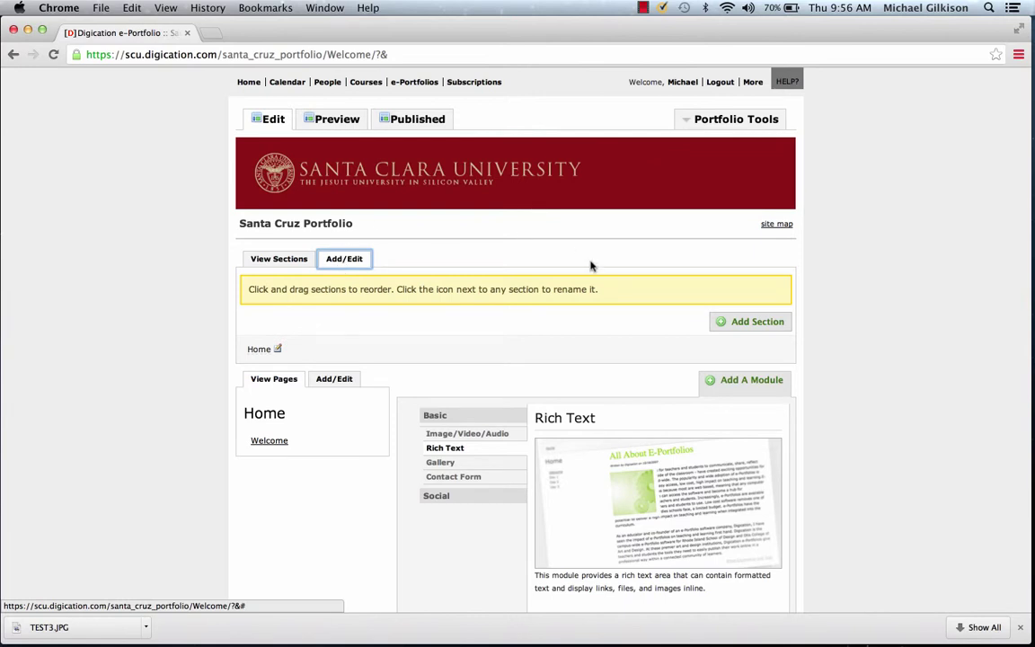
left_click(751, 324)
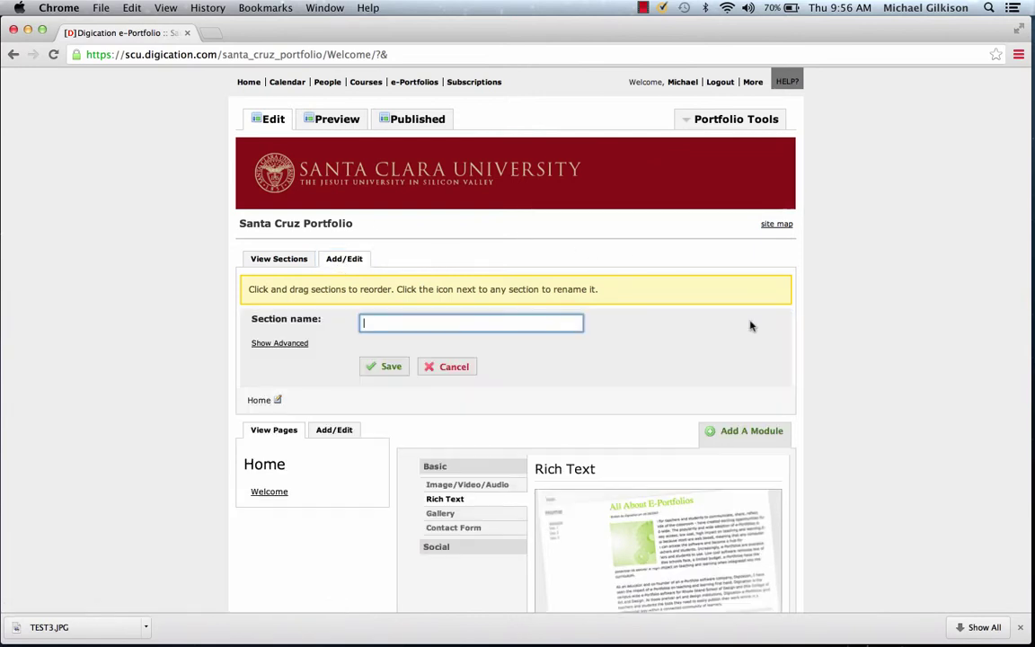
type("Research Papers")
left_click(390, 366)
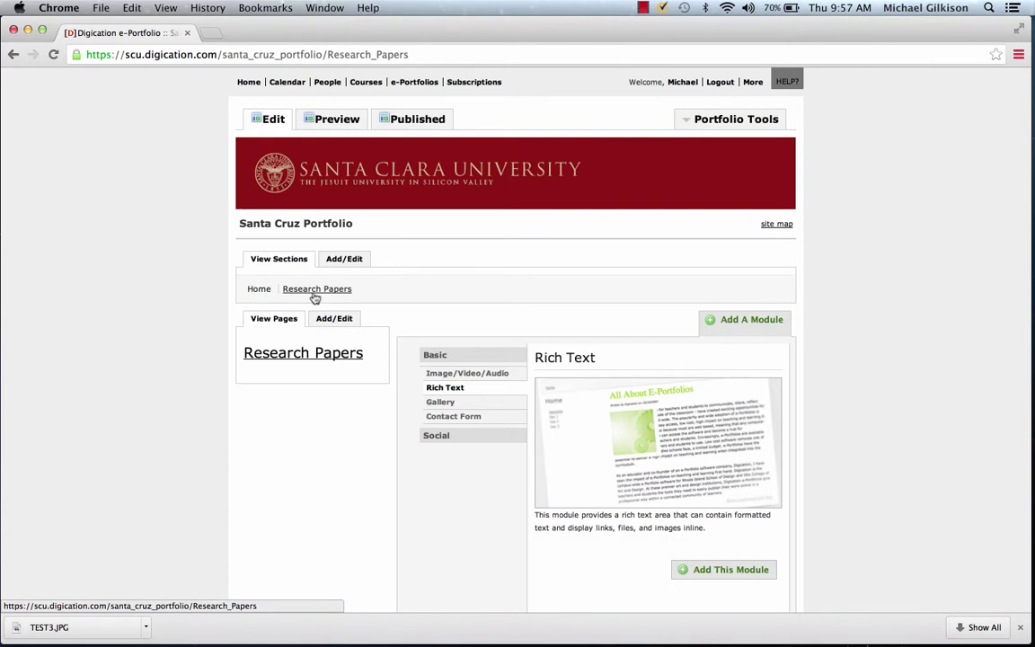
Step: Add a second section named 'Photos'
left_click(346, 260)
left_click(751, 320)
left_click(430, 323)
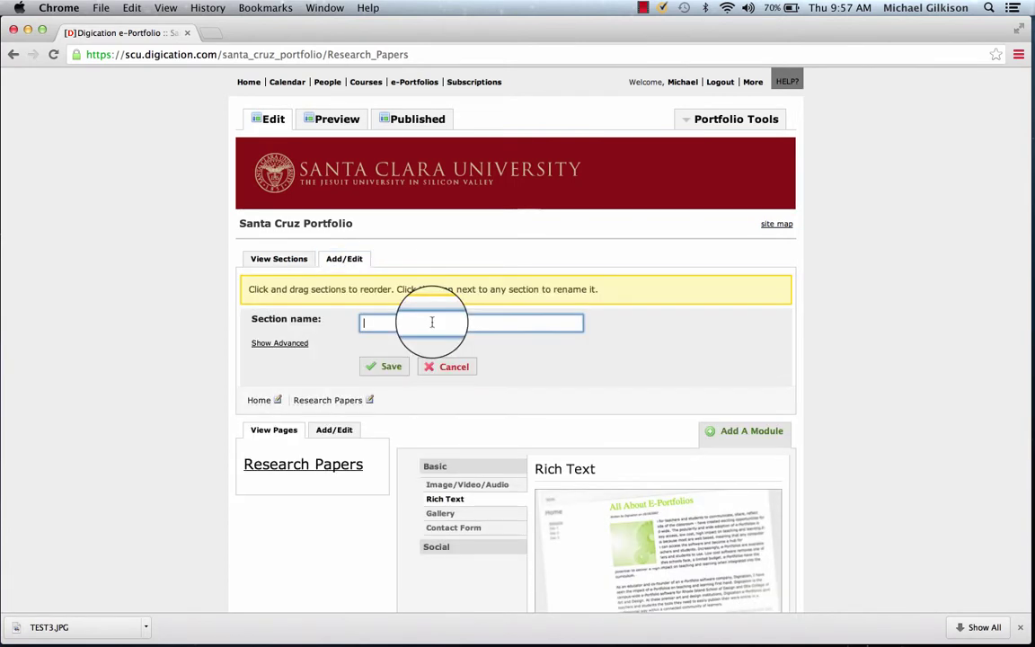
type("Photos")
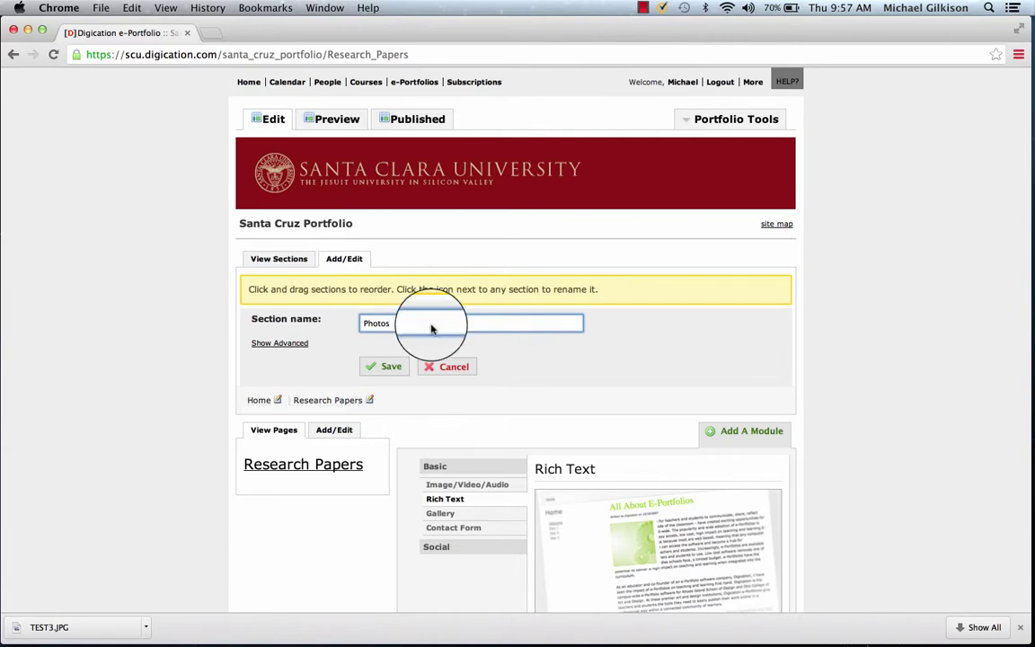
left_click(389, 368)
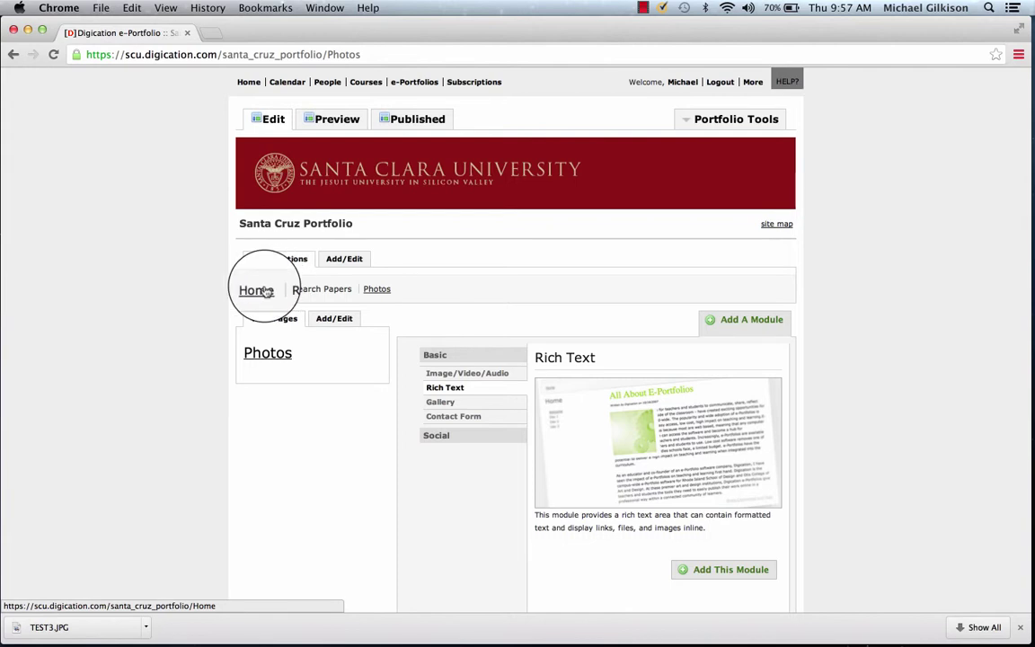
Step: Delete the Home section and drag the tabs so Research Papers comes before Photos
left_click(347, 259)
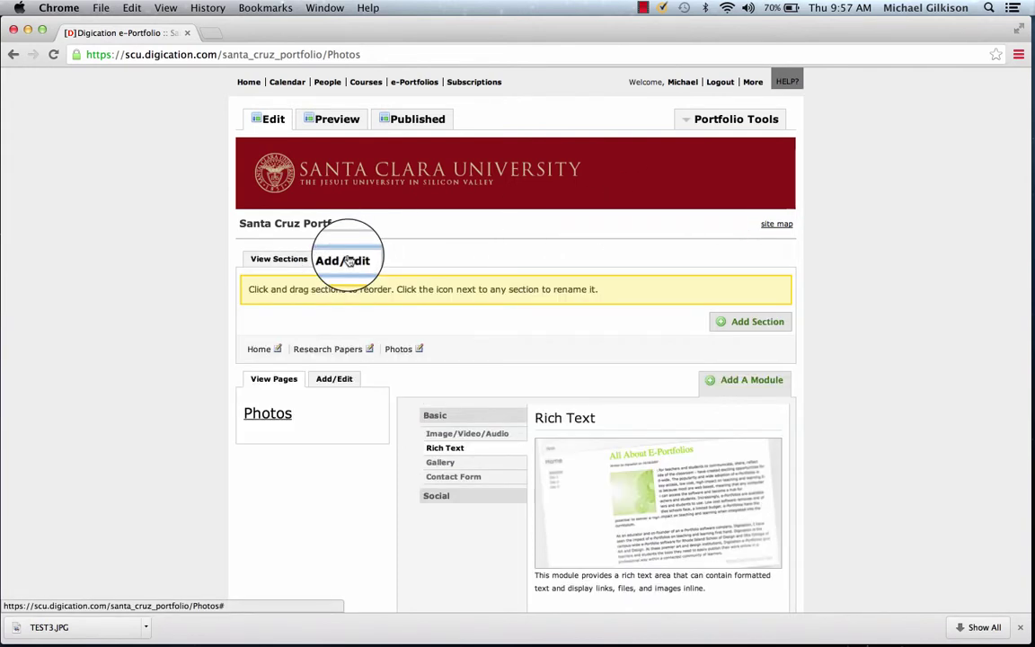
left_click(278, 350)
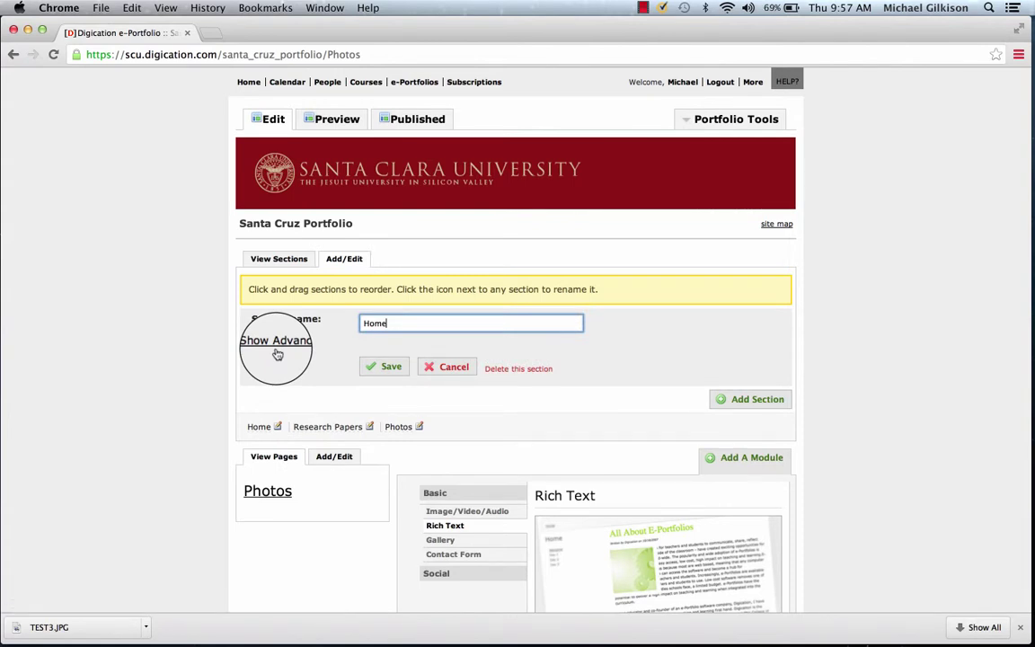
left_click(523, 370)
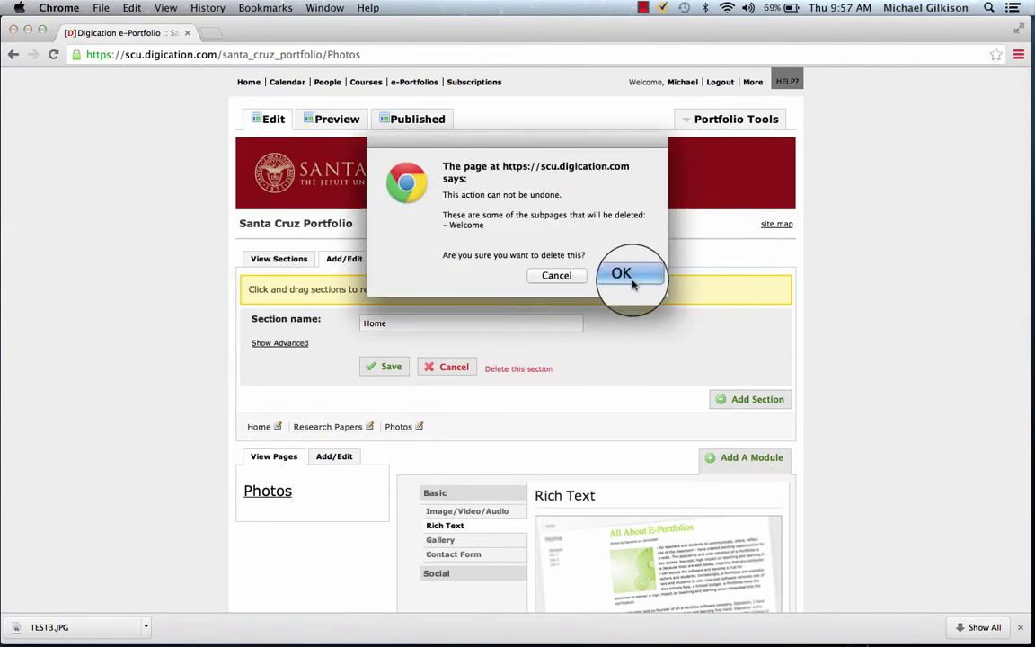
left_click(632, 283)
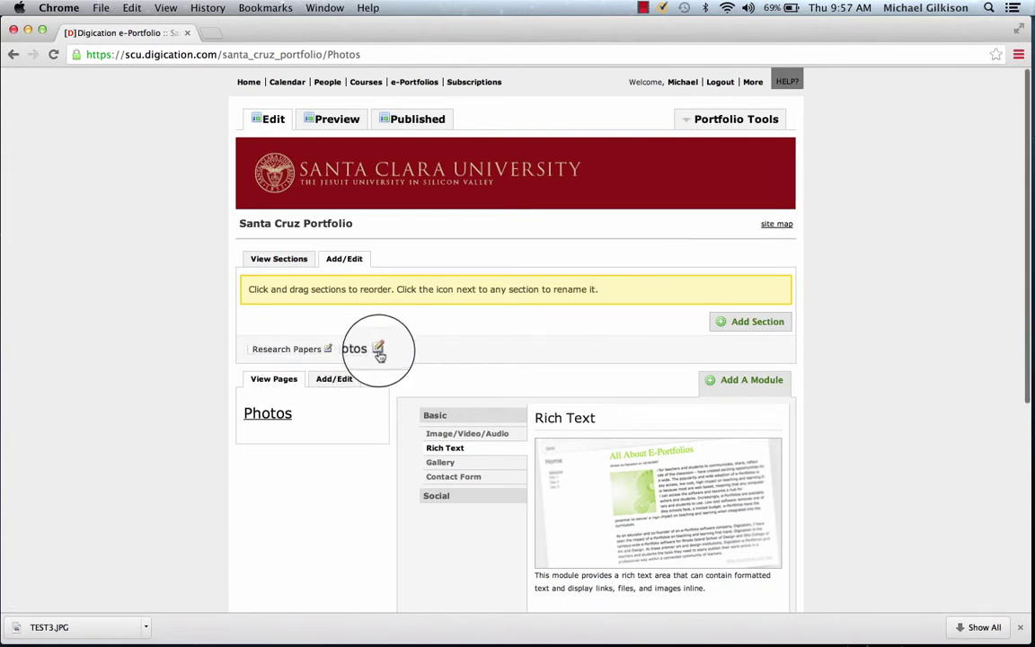
left_click_drag(353, 350, 262, 349)
left_click_drag(325, 349, 302, 357)
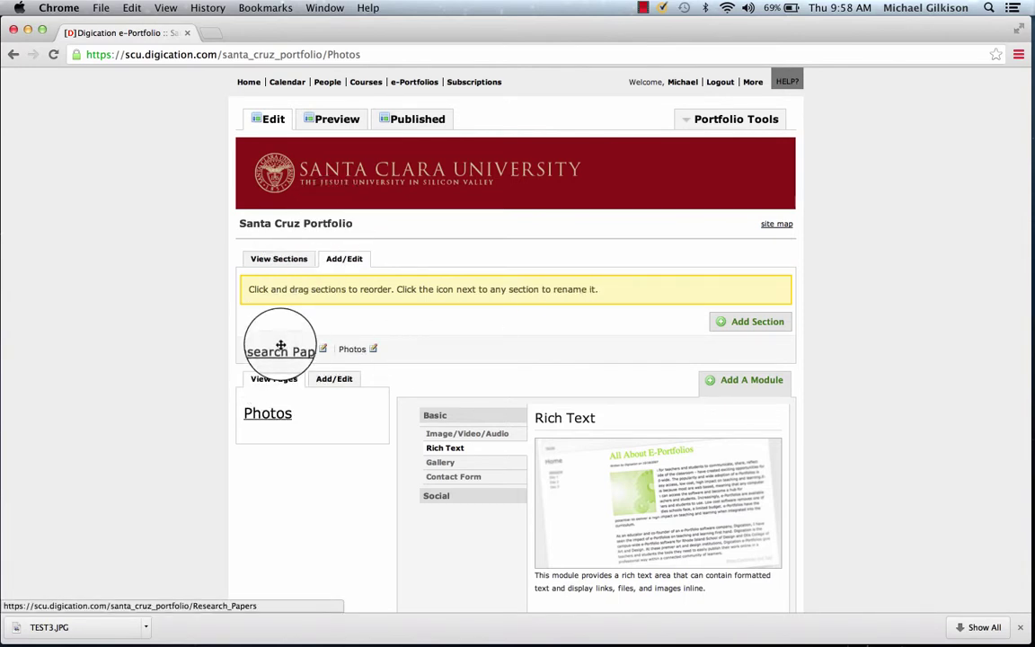
Step: Add a page named 'My Excellent Work' to the Research Papers section
left_click(281, 350)
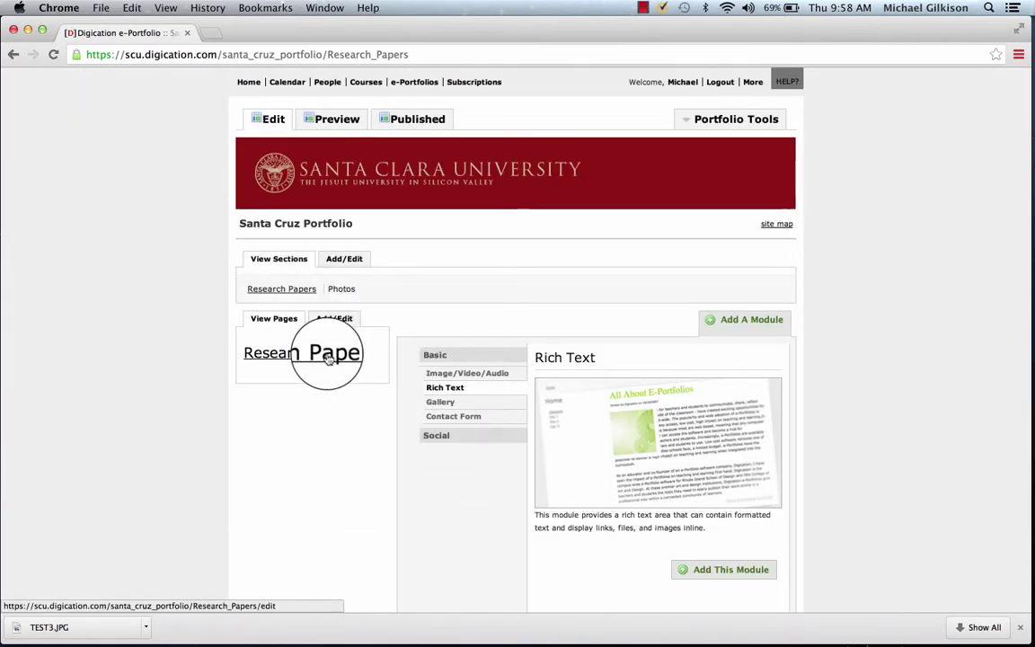
left_click(342, 321)
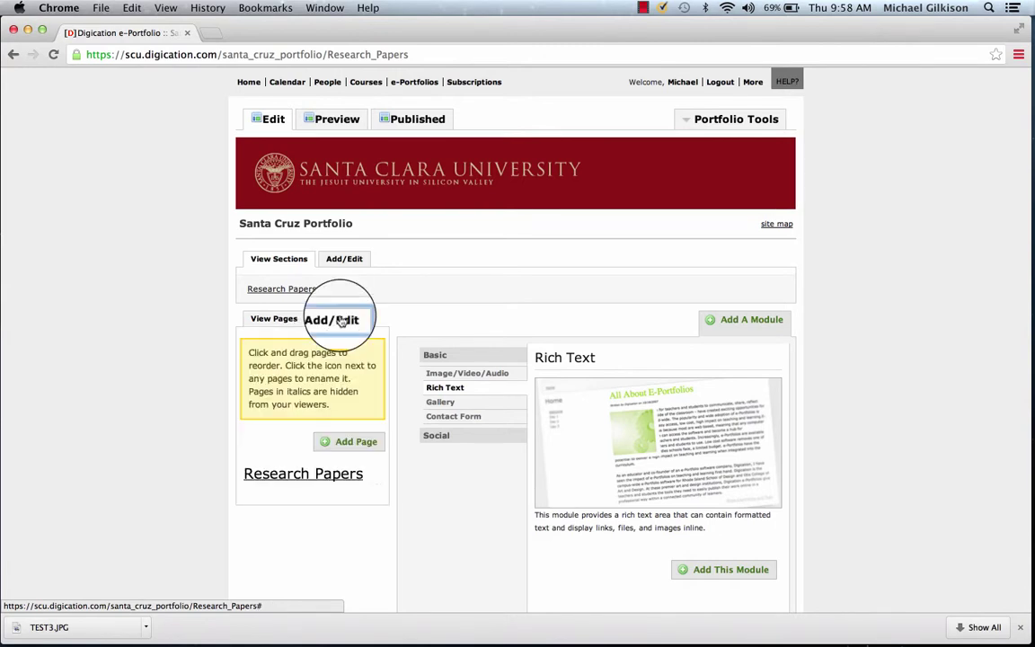
left_click(355, 444)
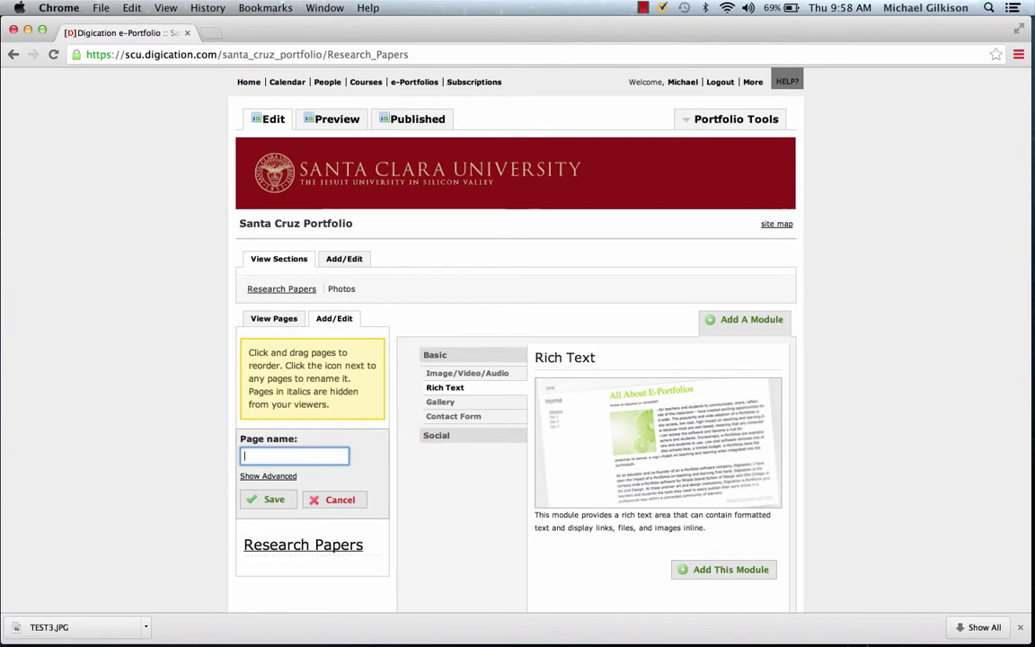
type("My Excellent Work")
left_click(267, 501)
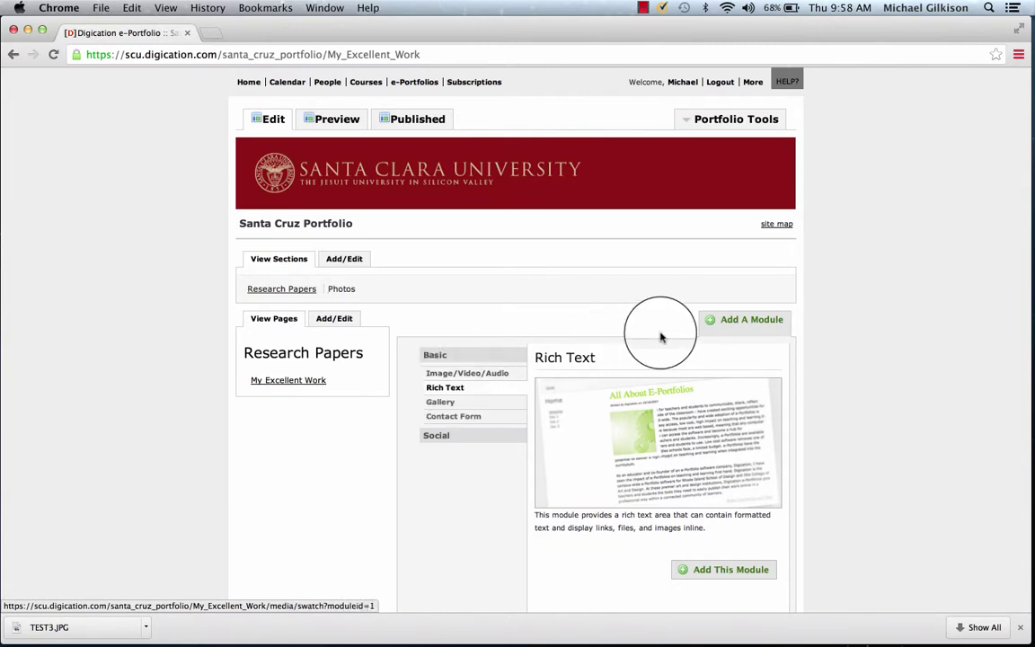
scroll(660, 342, "down", 5)
Step: Add a Rich Text module and insert a 2-column, 4-row table for the papers
left_click(719, 350)
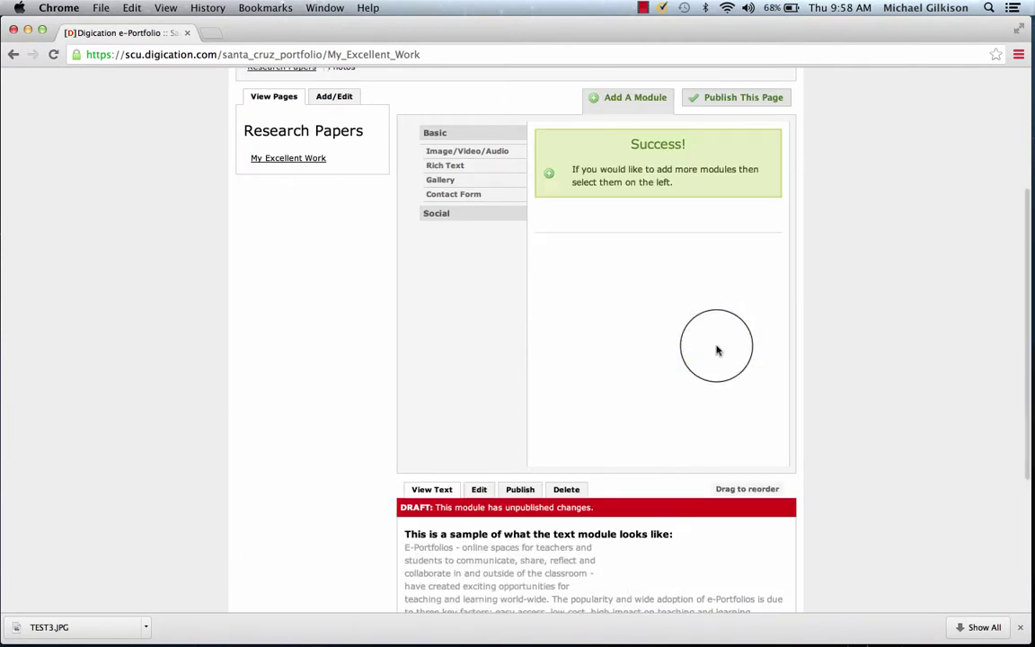
scroll(874, 243, "down", 10)
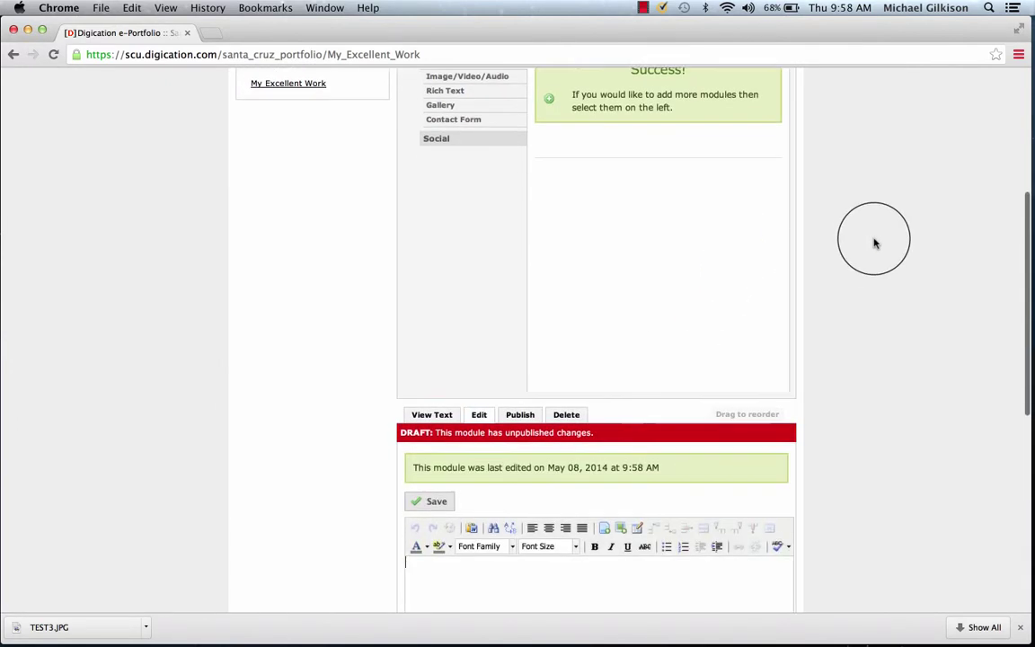
scroll(875, 242, "up", 3)
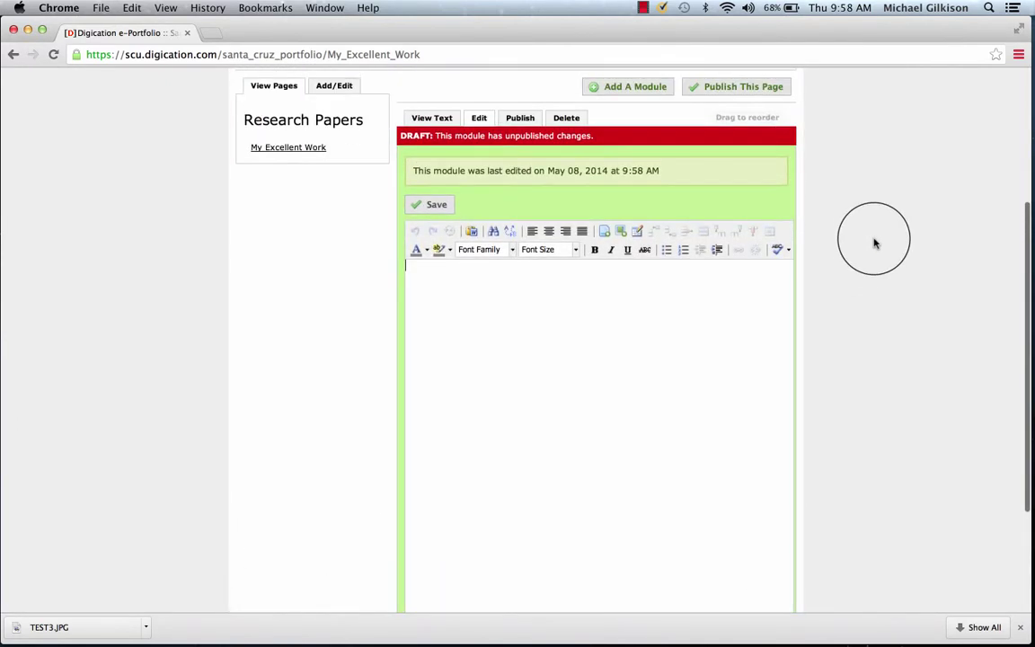
scroll(874, 243, "down", 1)
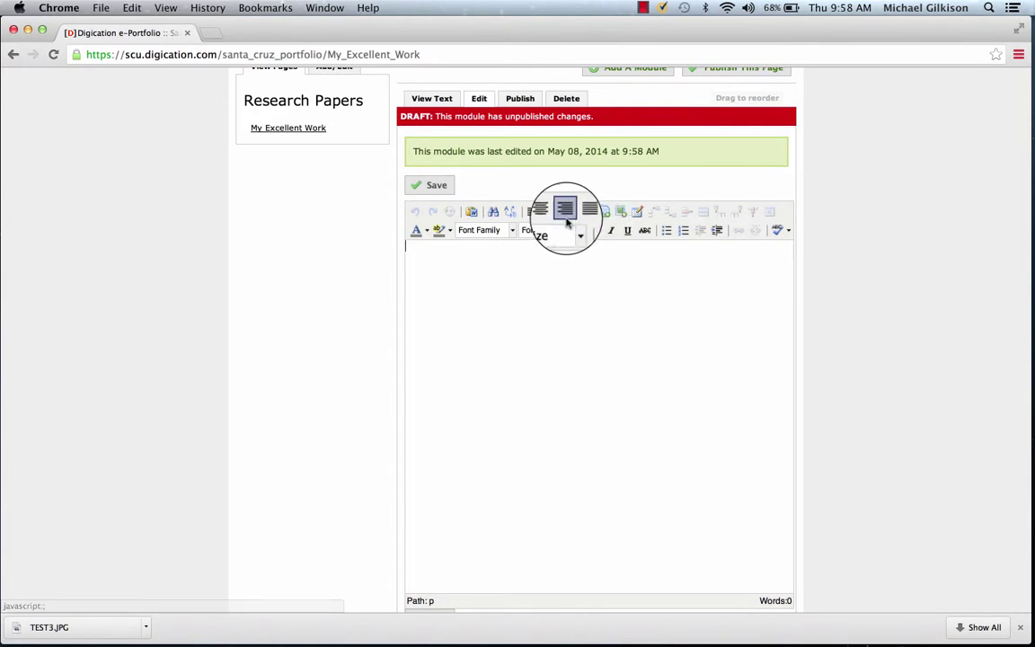
left_click(636, 212)
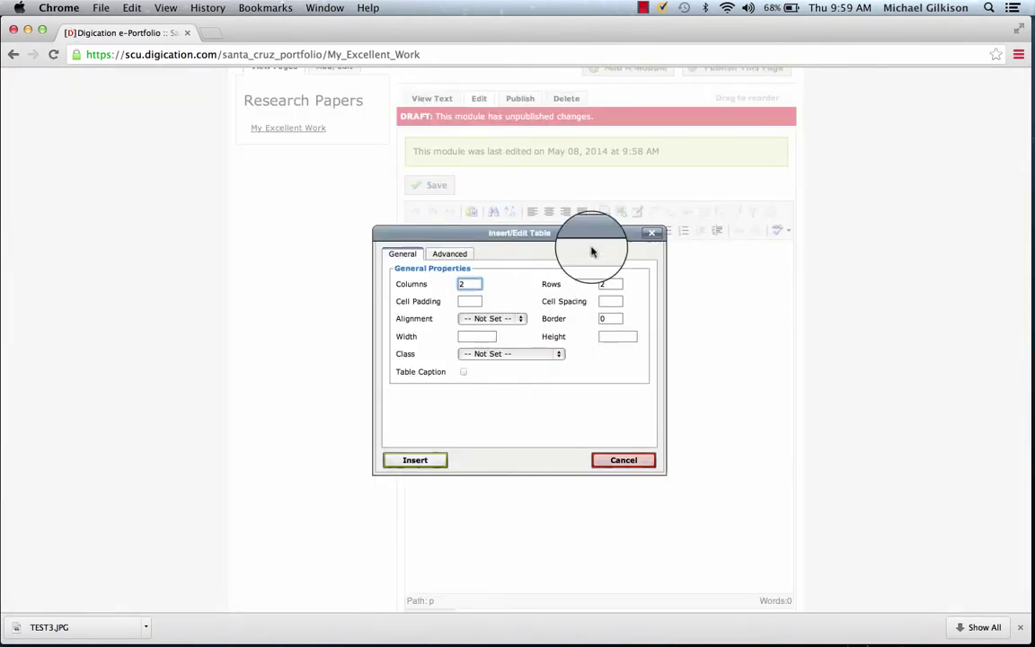
double_click(613, 285)
type("4")
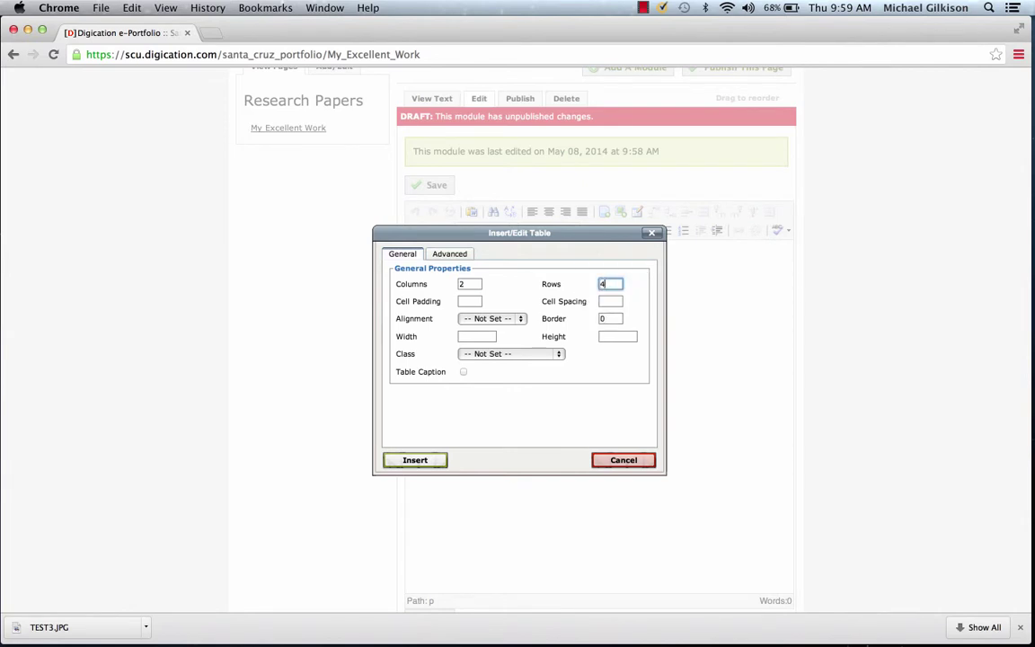
left_click(407, 460)
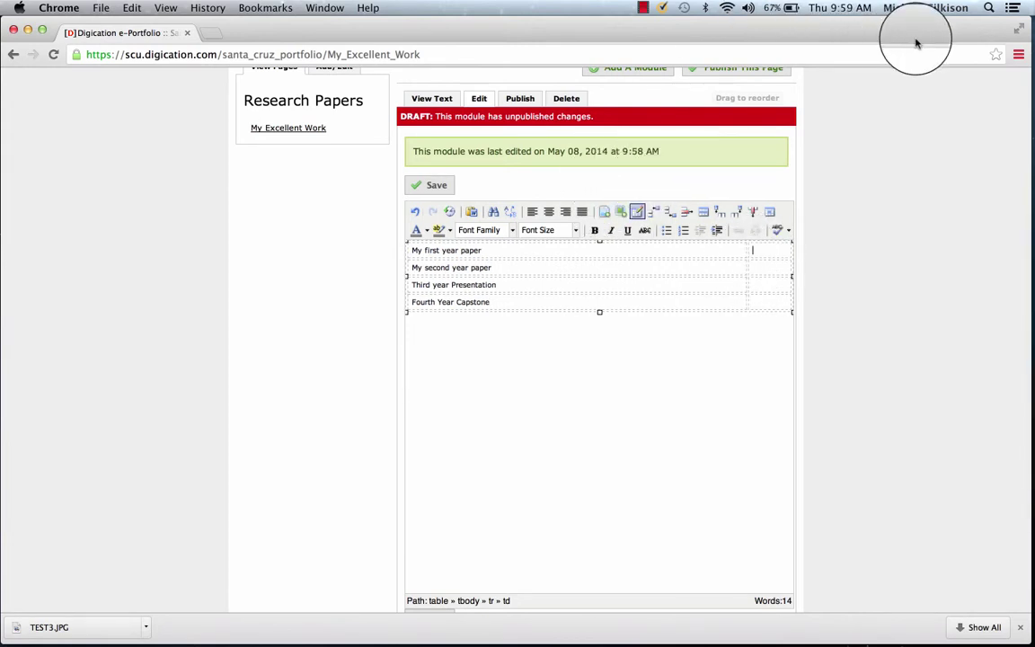
left_click_drag(919, 31, 842, 27)
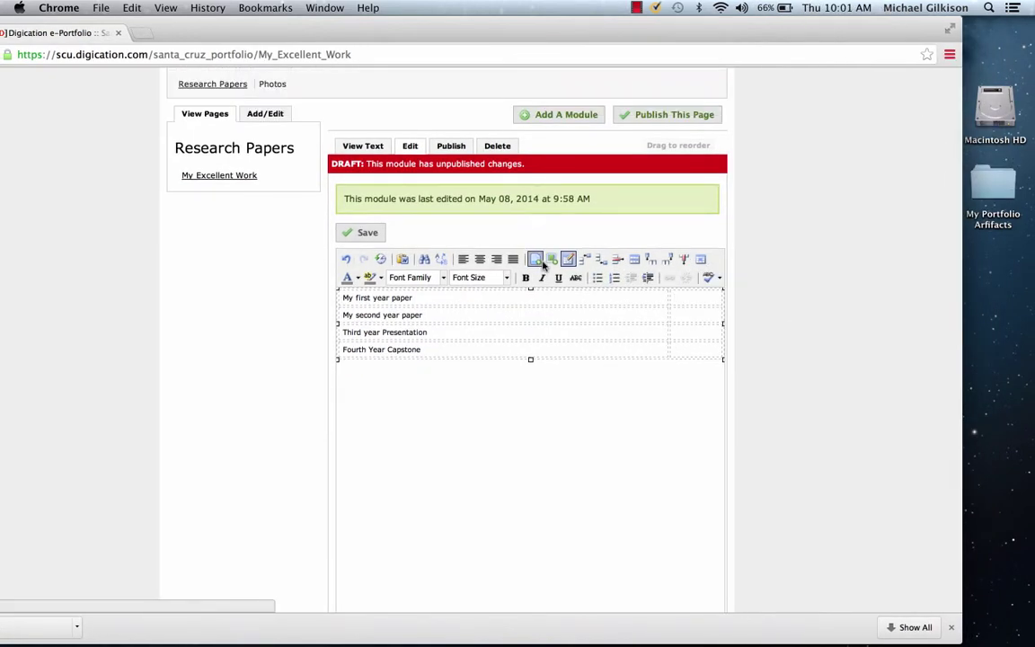
Step: Upload the house screenshot from My Portfolio Artifacts as a file link in the table
left_click(543, 264)
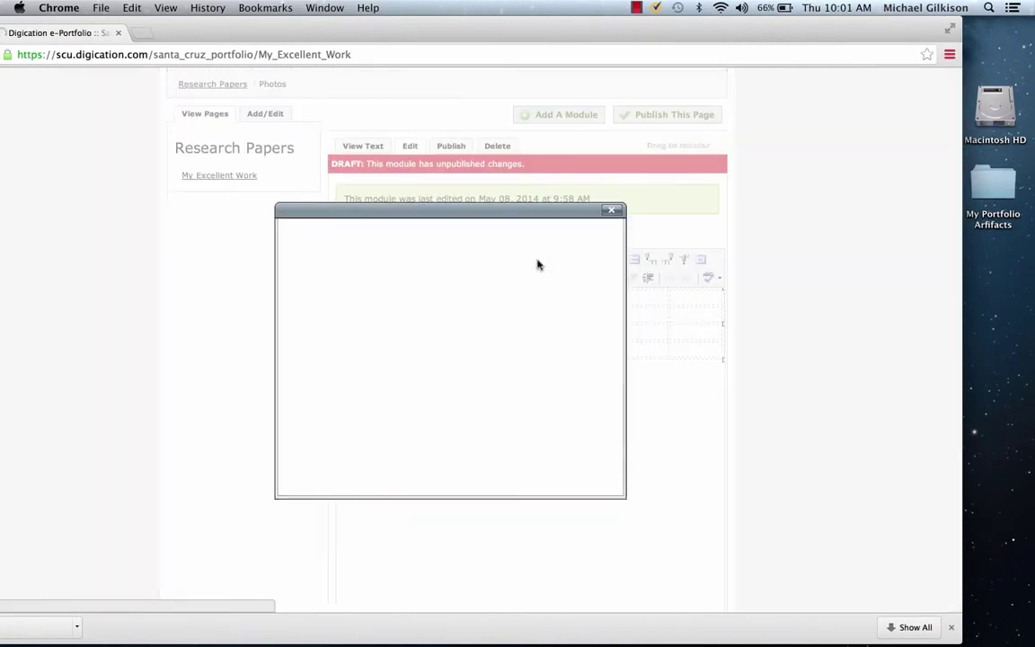
left_click(395, 308)
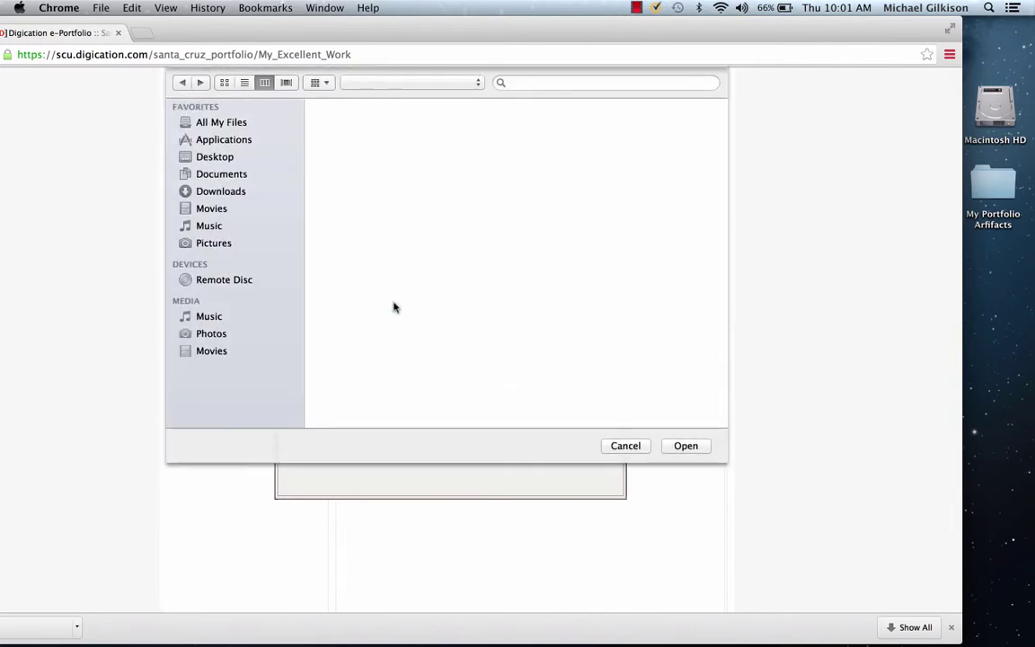
left_click(517, 201)
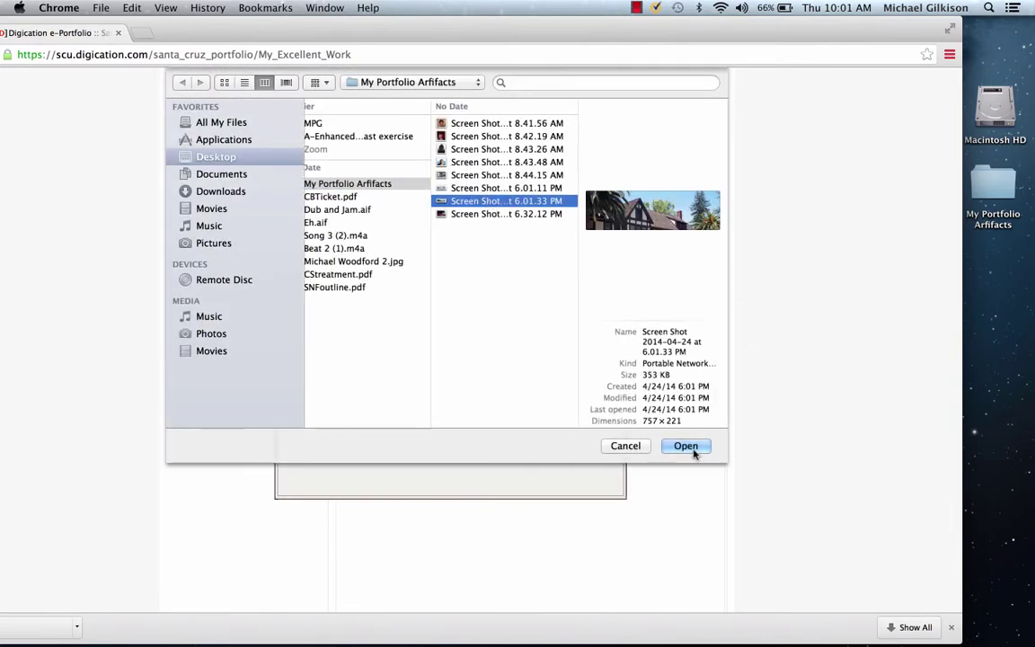
left_click(686, 446)
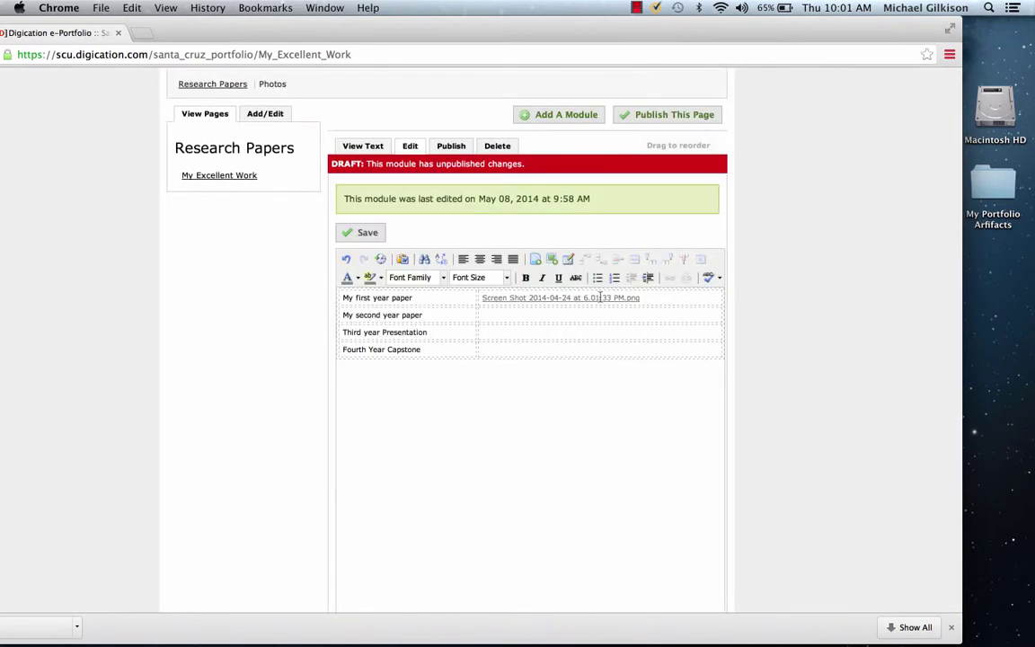
left_click(622, 299)
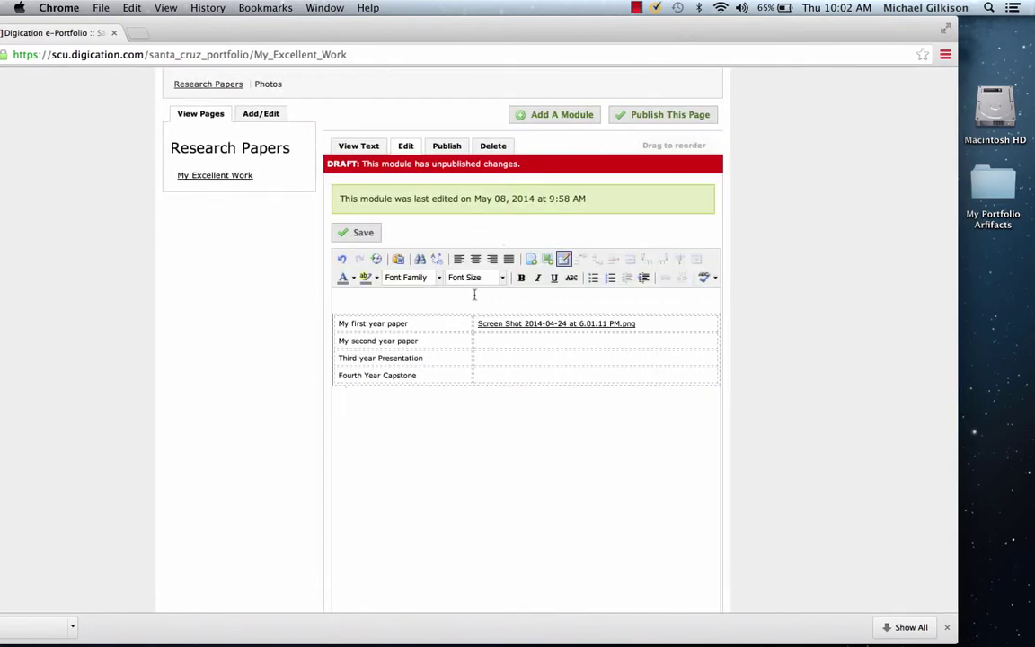
Step: Upload and insert the house-and-trees screenshot as a 300 × 102 image in the module
left_click(546, 259)
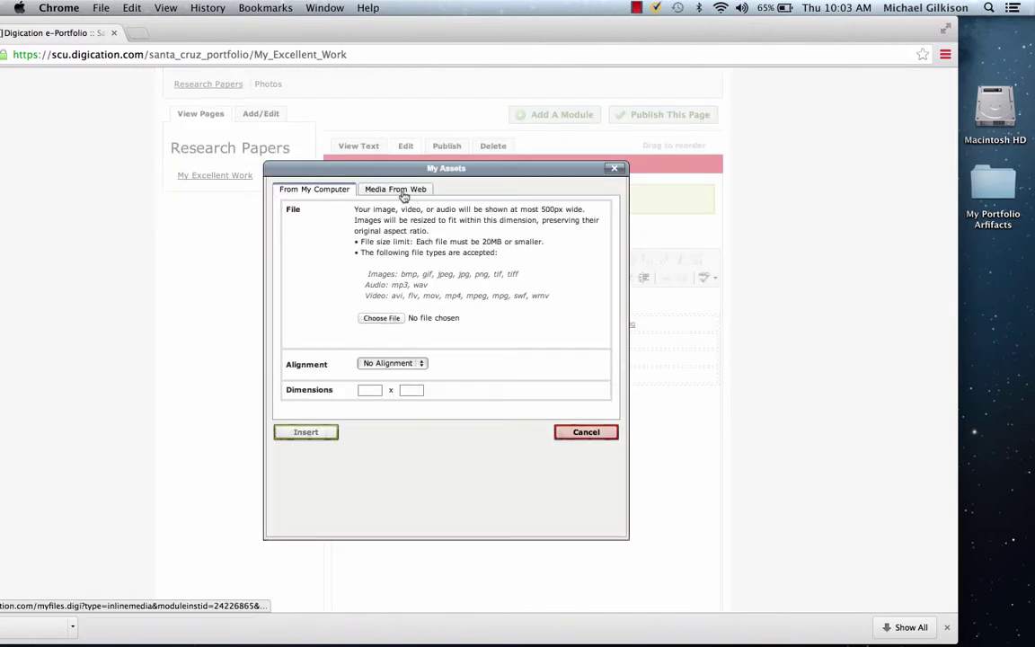
left_click(404, 197)
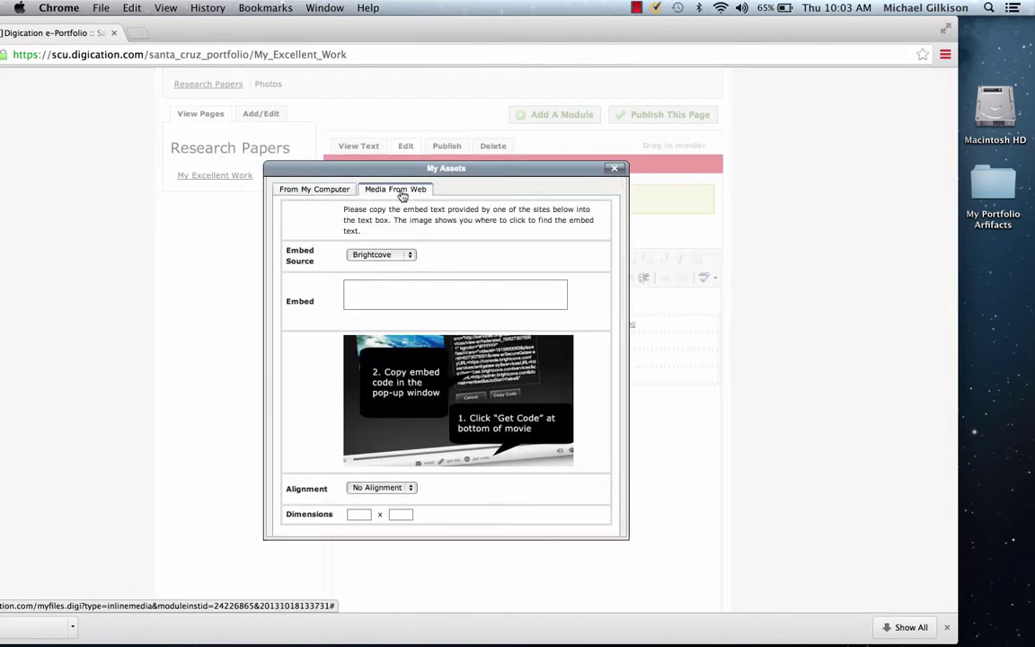
left_click(312, 193)
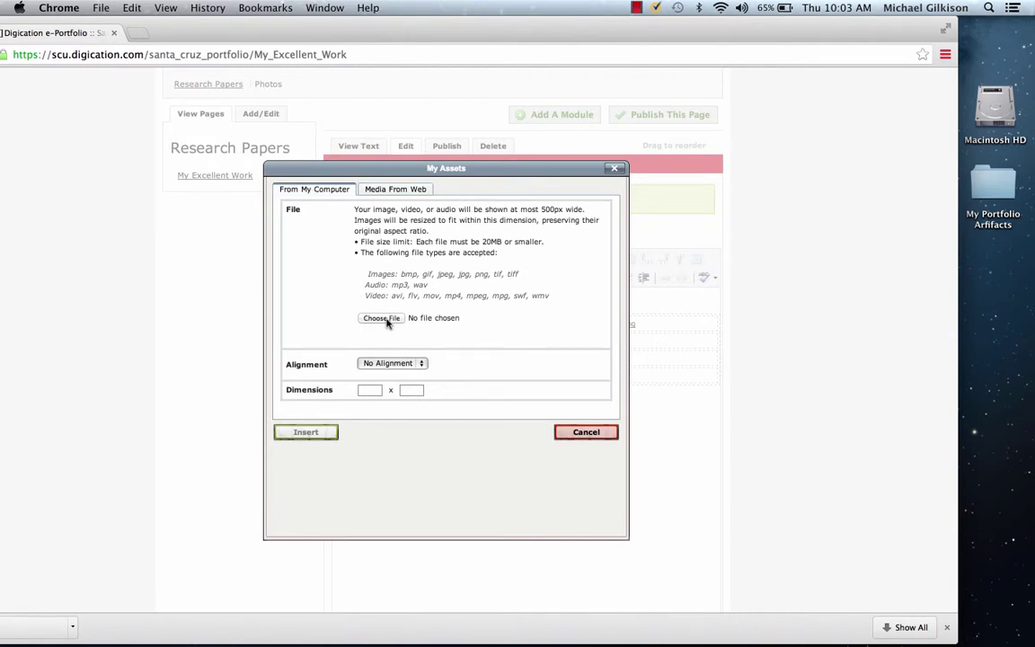
left_click(384, 320)
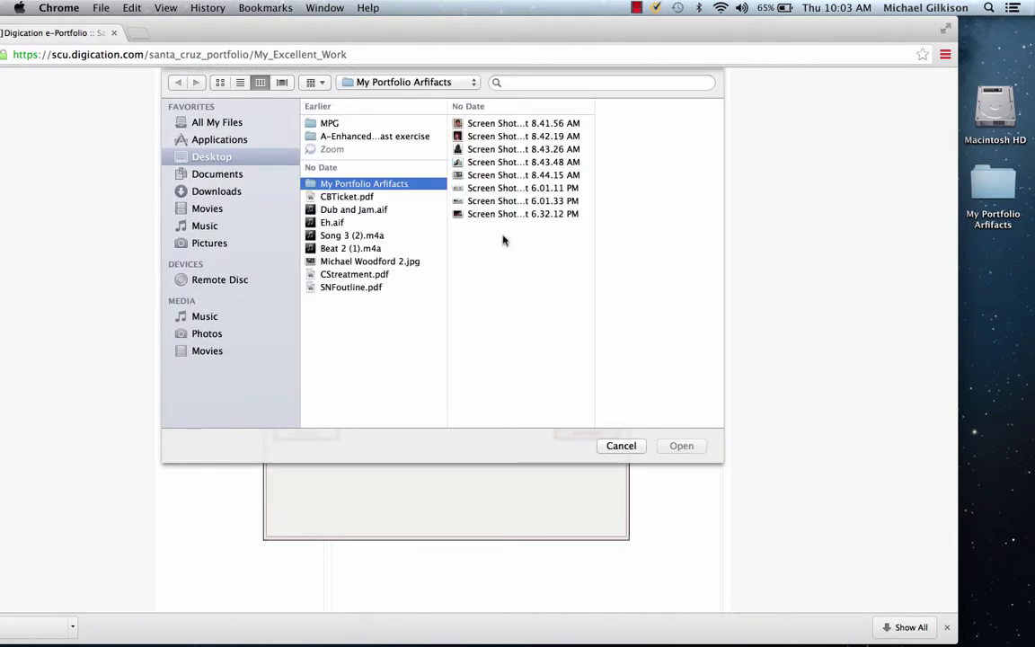
left_click(500, 189)
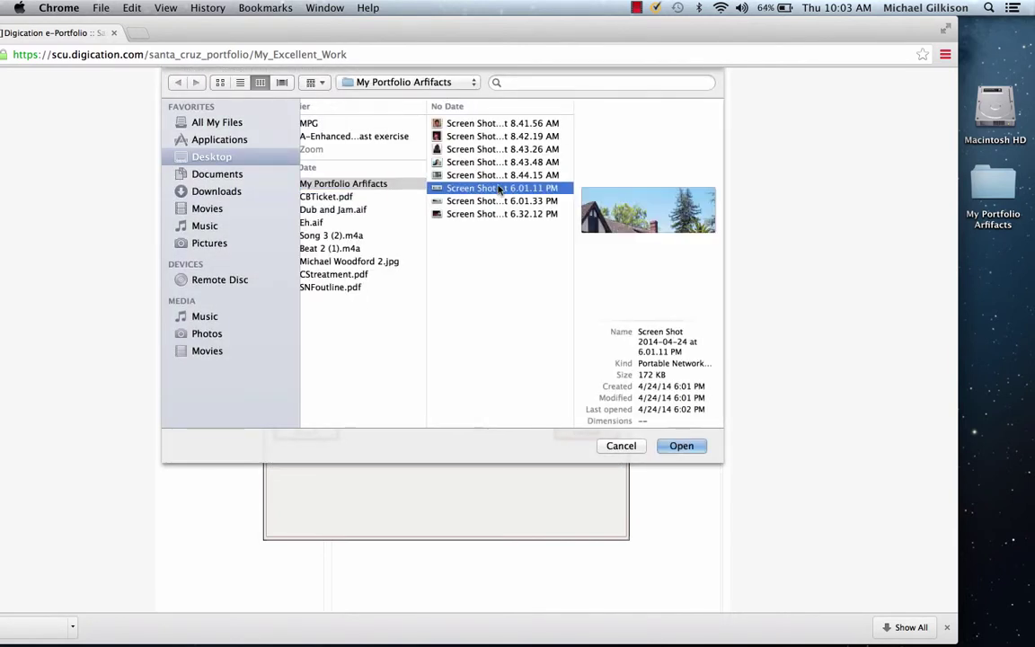
left_click(680, 446)
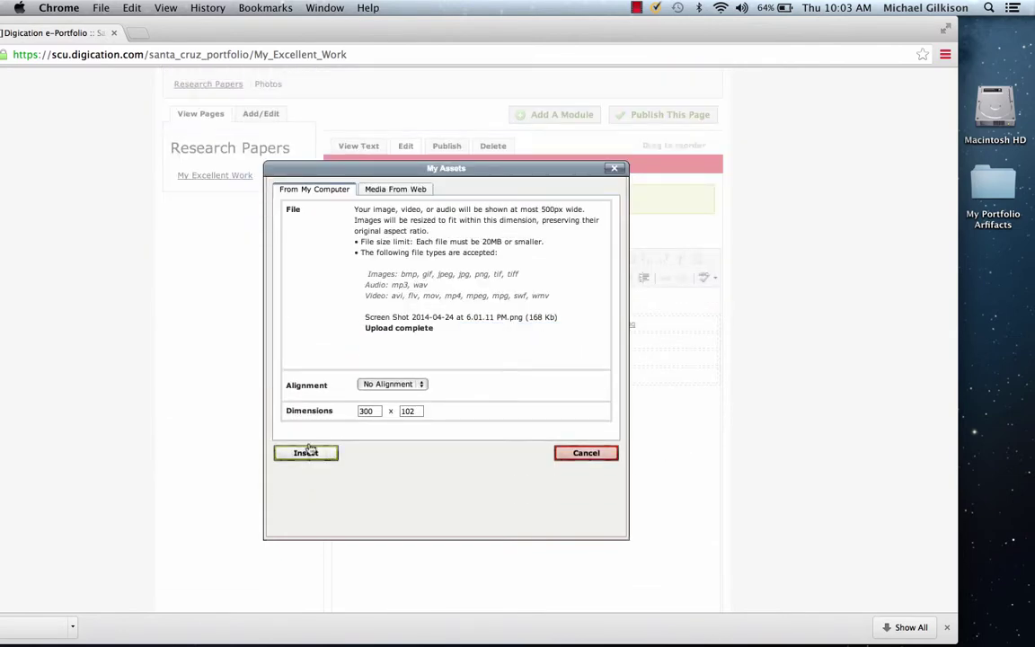
left_click(314, 491)
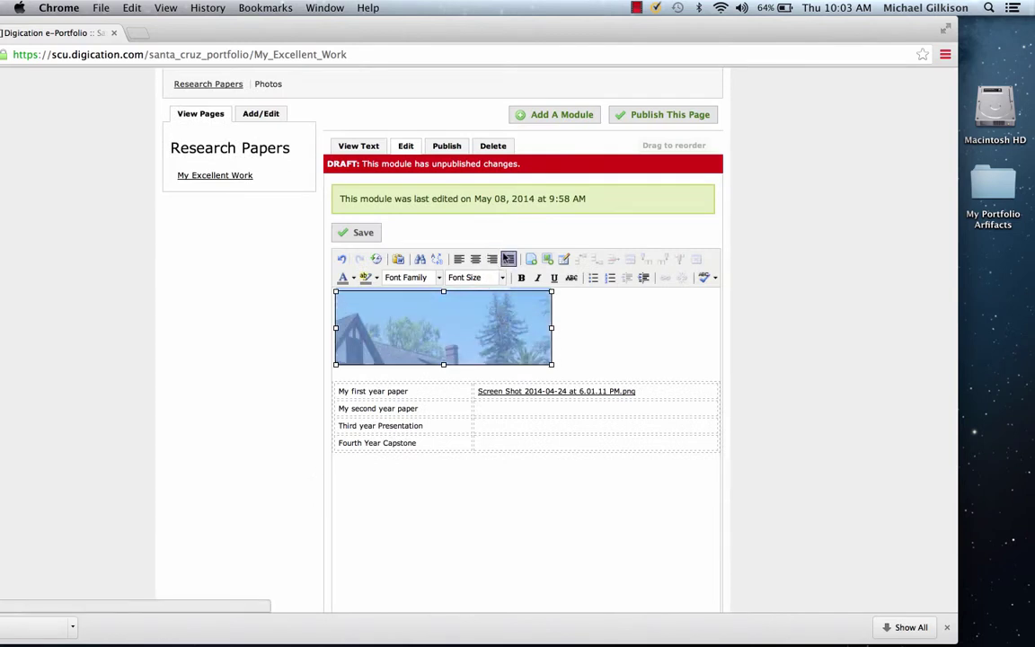
Step: Centre the image and place the caret in the second paper's empty cell
left_click(475, 259)
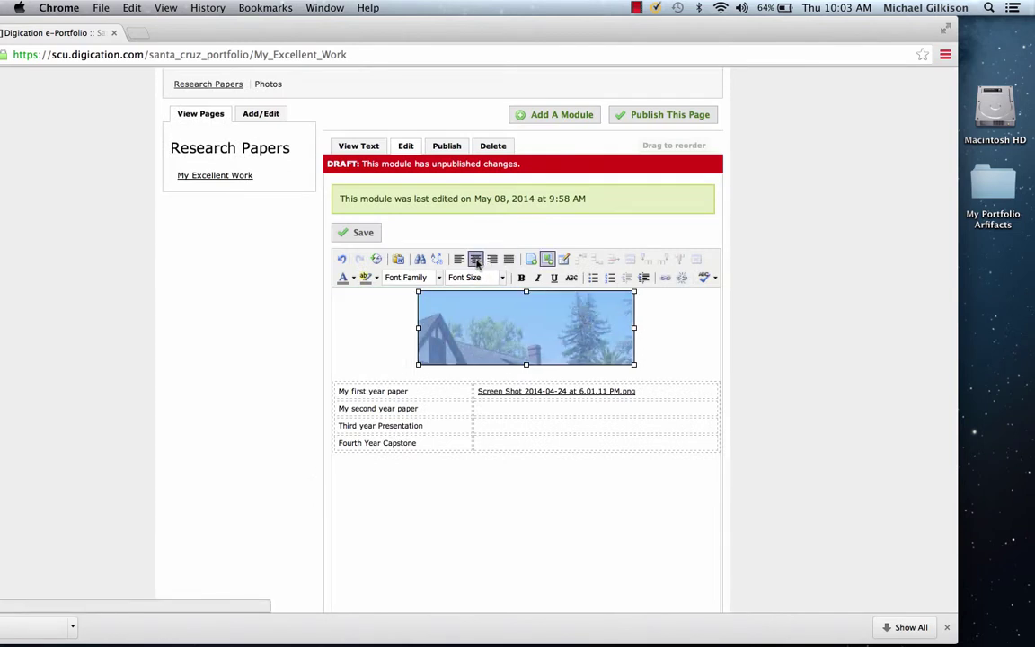
left_click(671, 338)
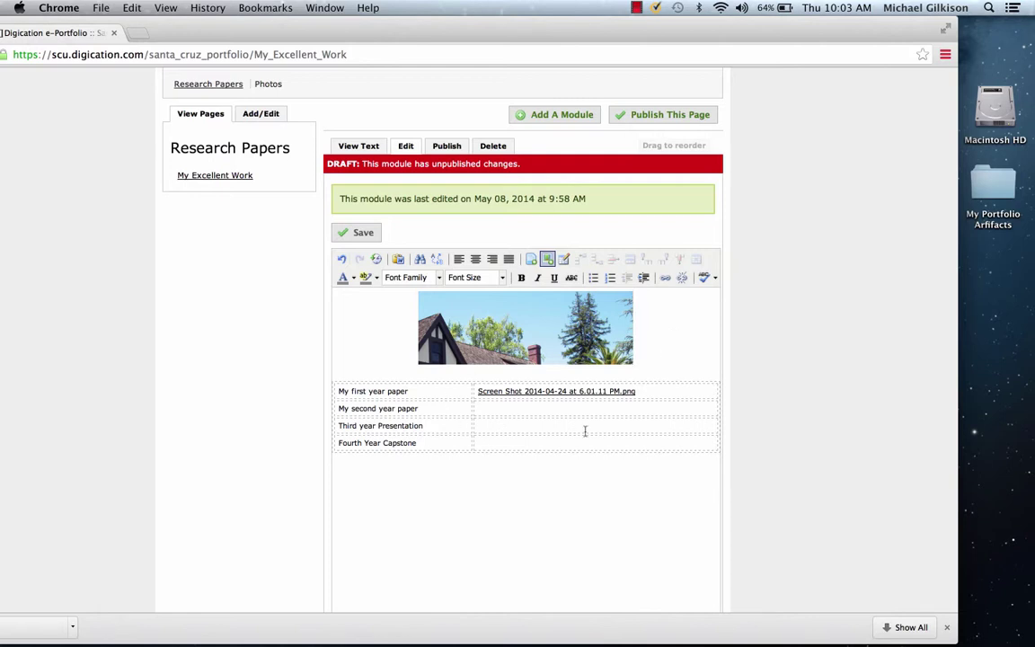
left_click(518, 413)
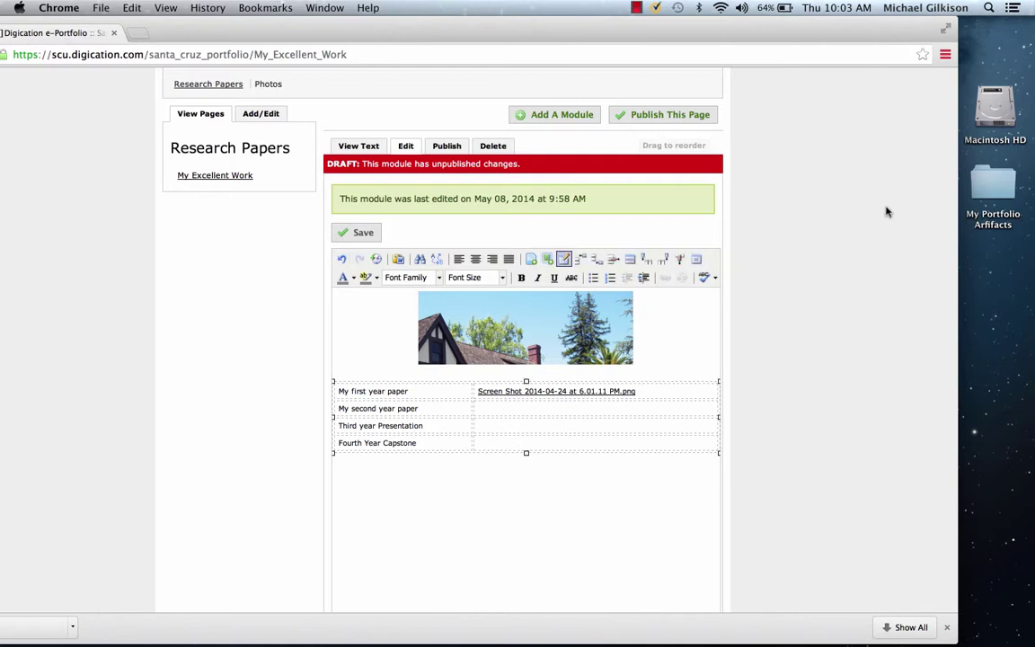
Step: Save the edited text module, publish all page changes, and reopen Research Papers > My Excellent Work
left_click(352, 232)
scroll(718, 271, "up", 5)
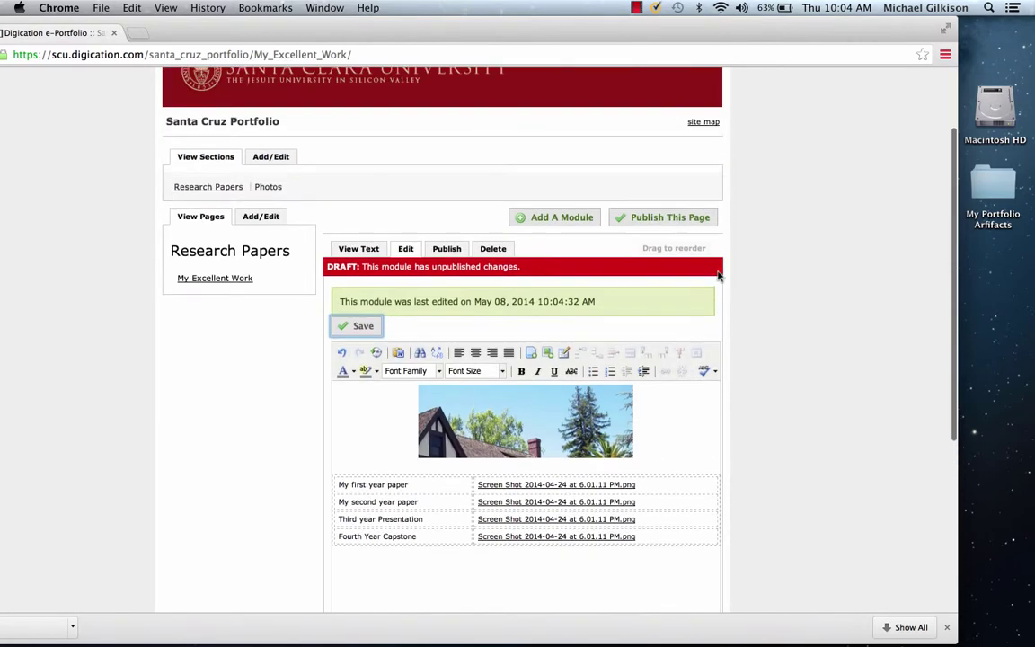
left_click(665, 220)
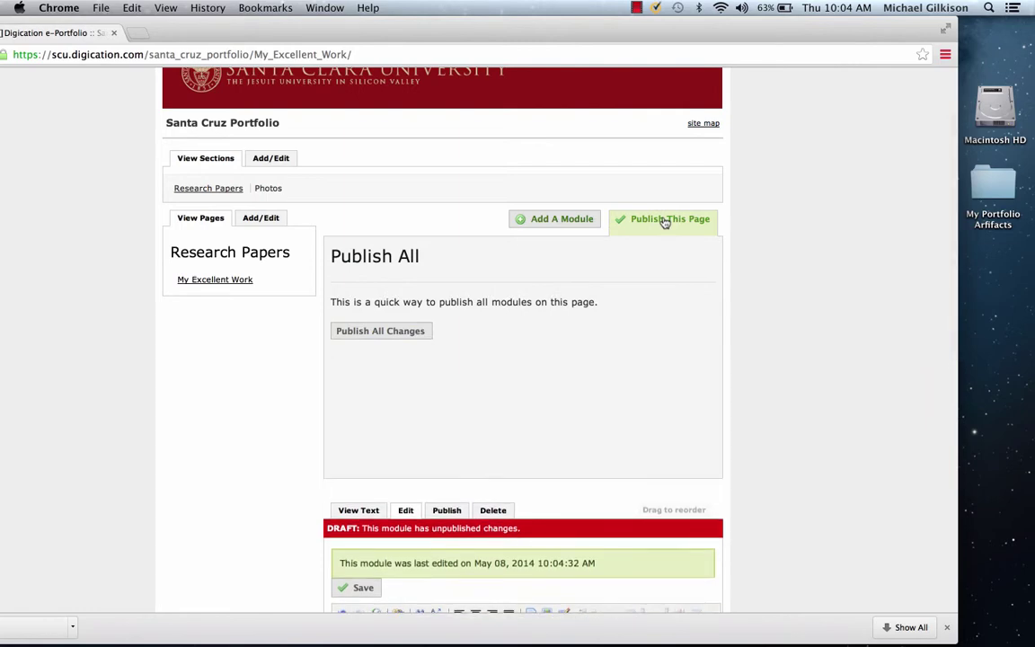
left_click(390, 332)
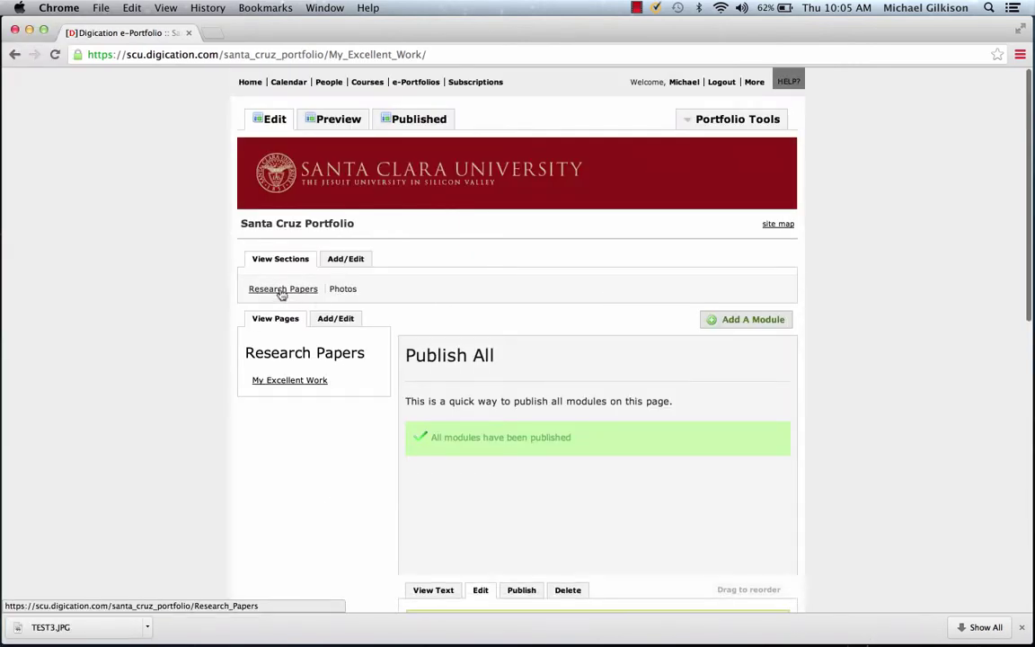
left_click(283, 296)
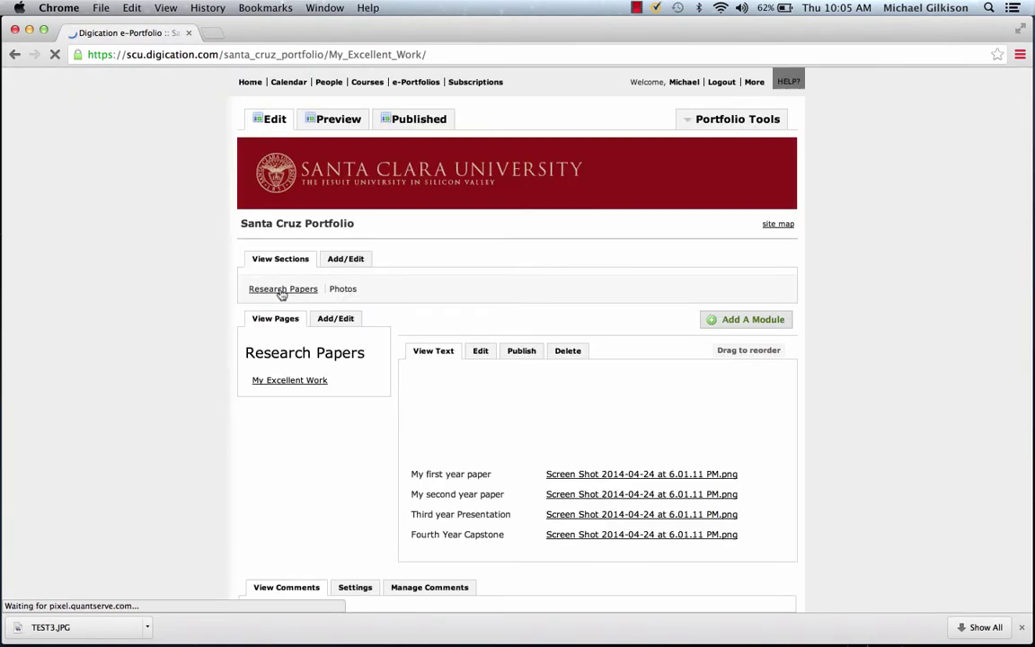
left_click(297, 383)
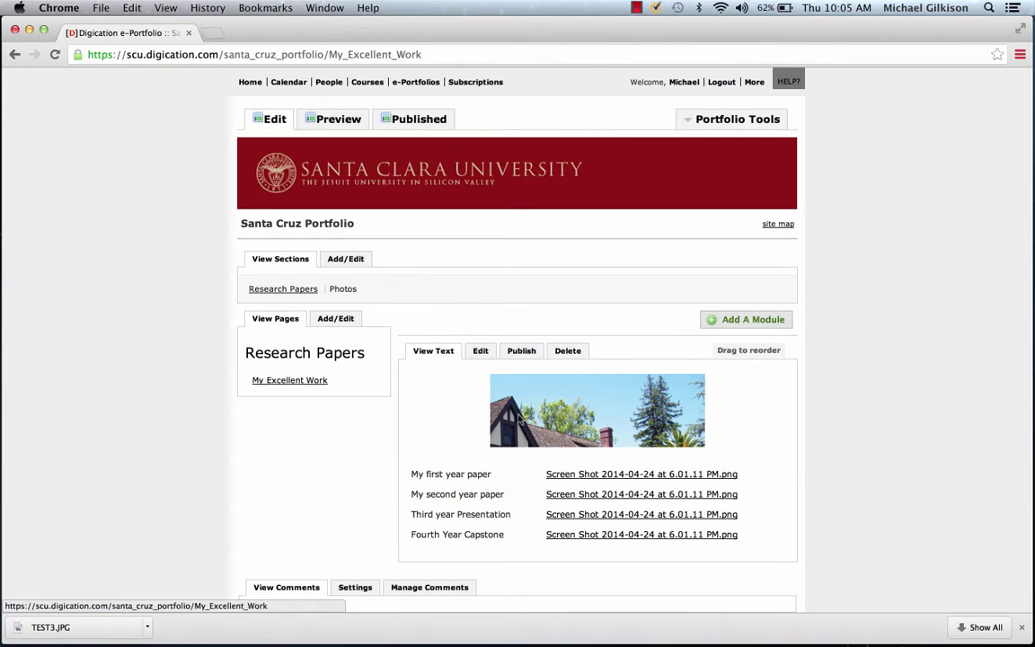
Step: Add an Image/Video/Audio module to the Photos page, choose Media From Web, and switch to the YouTube tab
left_click(343, 290)
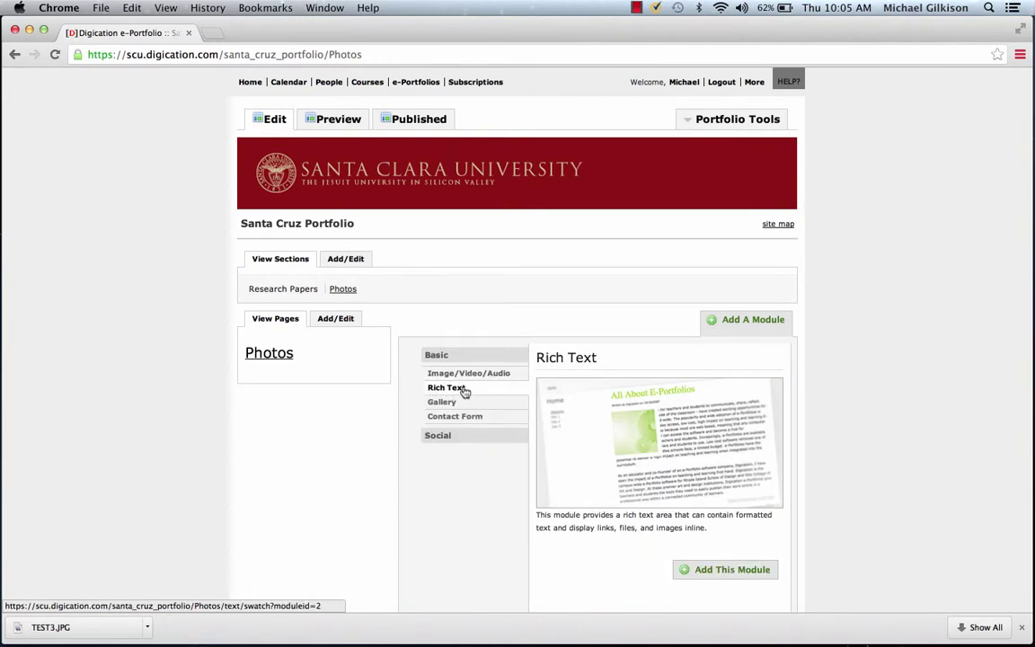
left_click(468, 378)
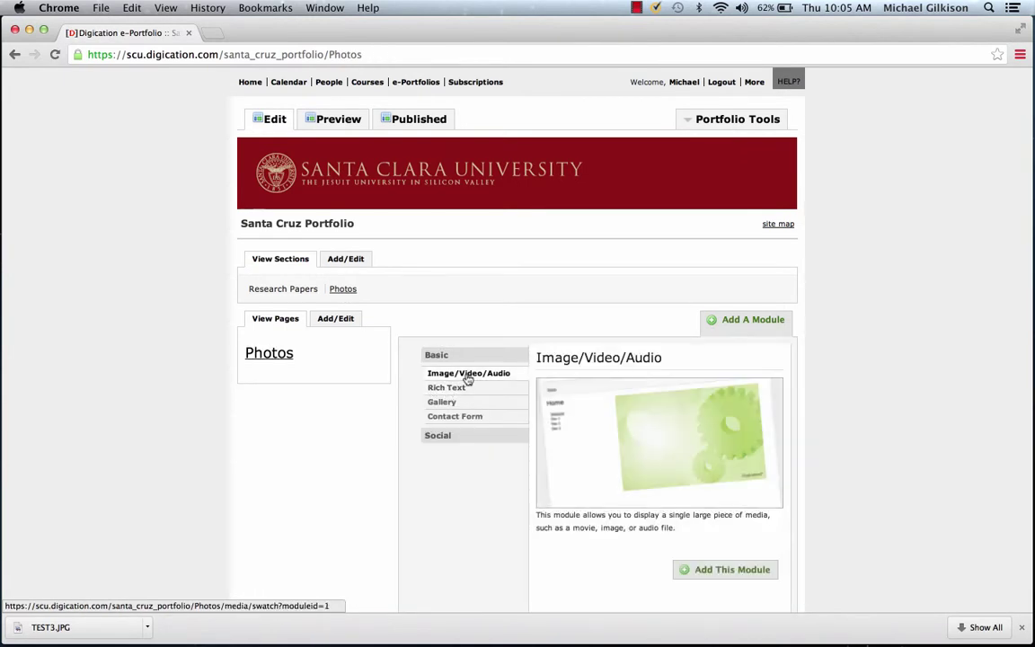
left_click(731, 575)
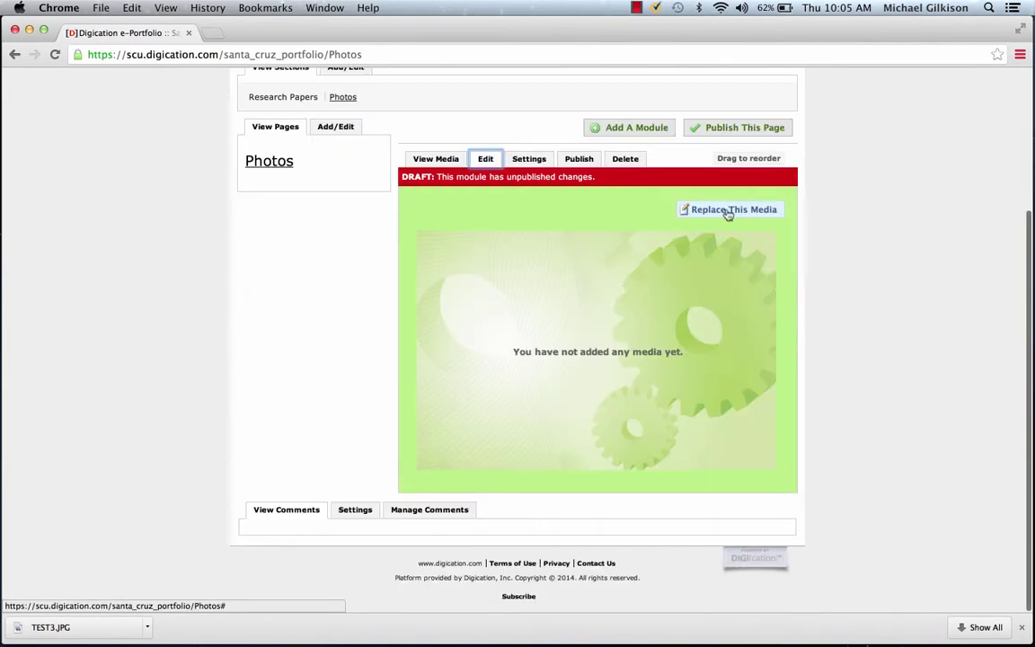
left_click(720, 212)
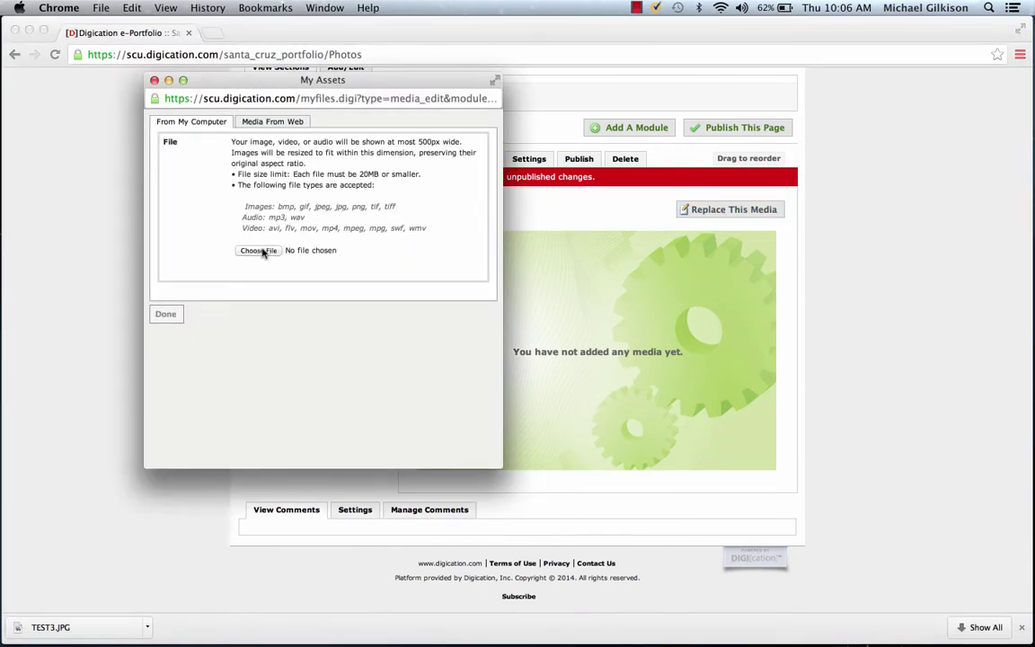
left_click(270, 126)
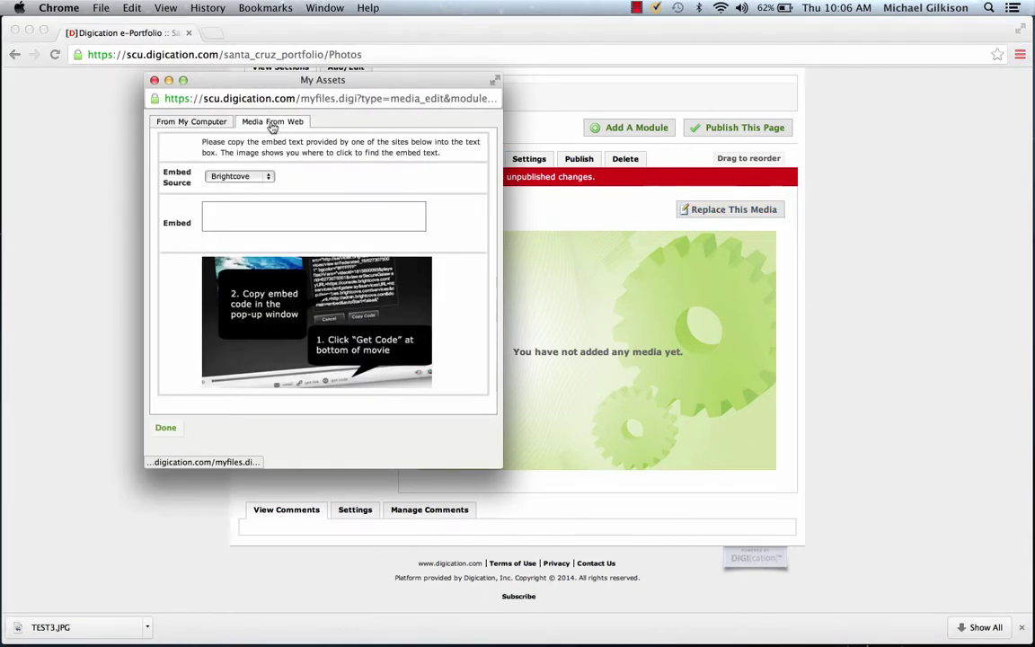
left_click(217, 34)
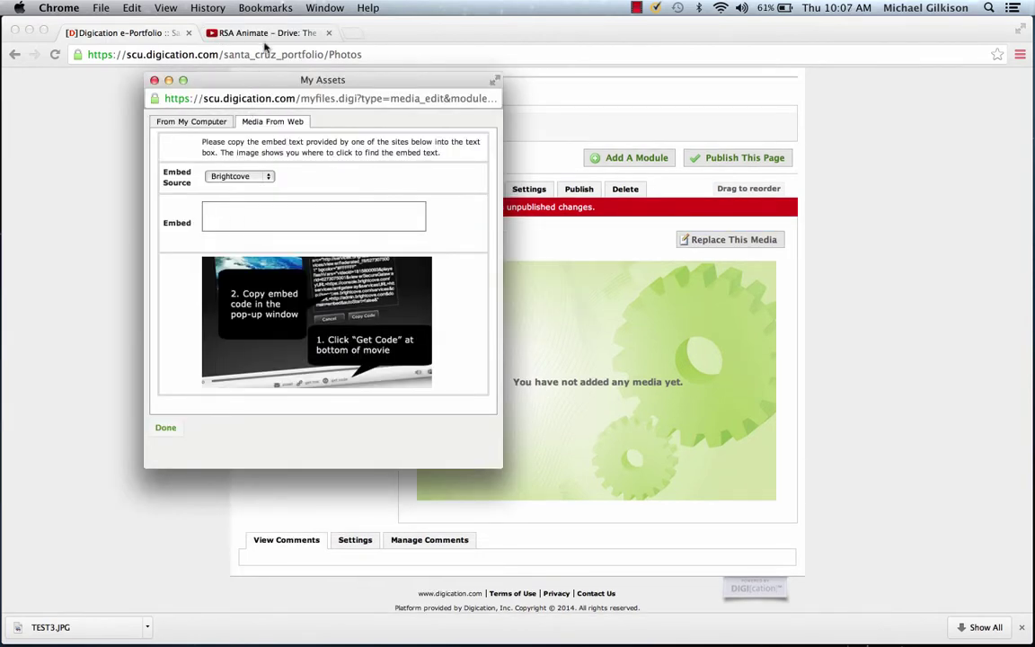
left_click(266, 34)
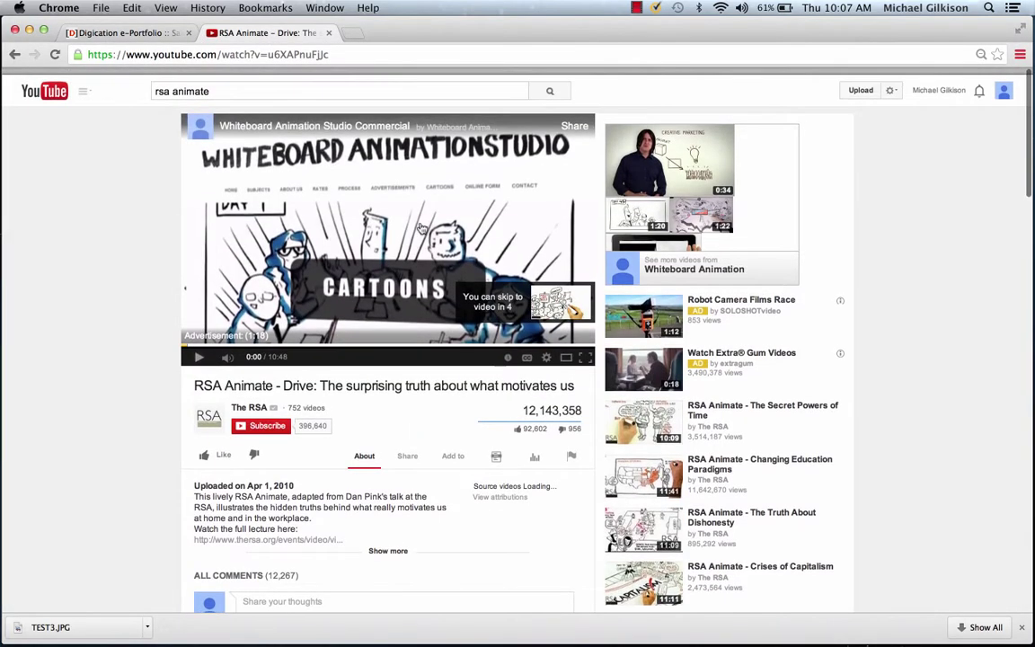
Step: Copy the RSA Animate – Drive embed code from YouTube and reopen the module's Media From Web panel
left_click(406, 449)
left_click(302, 484)
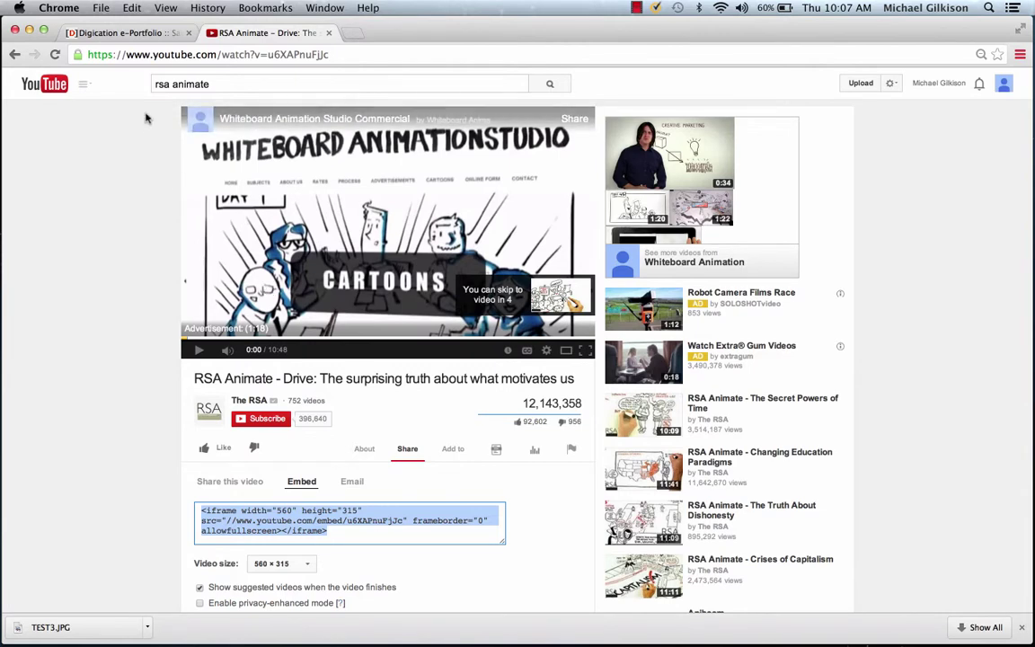
left_click(126, 34)
left_click(716, 239)
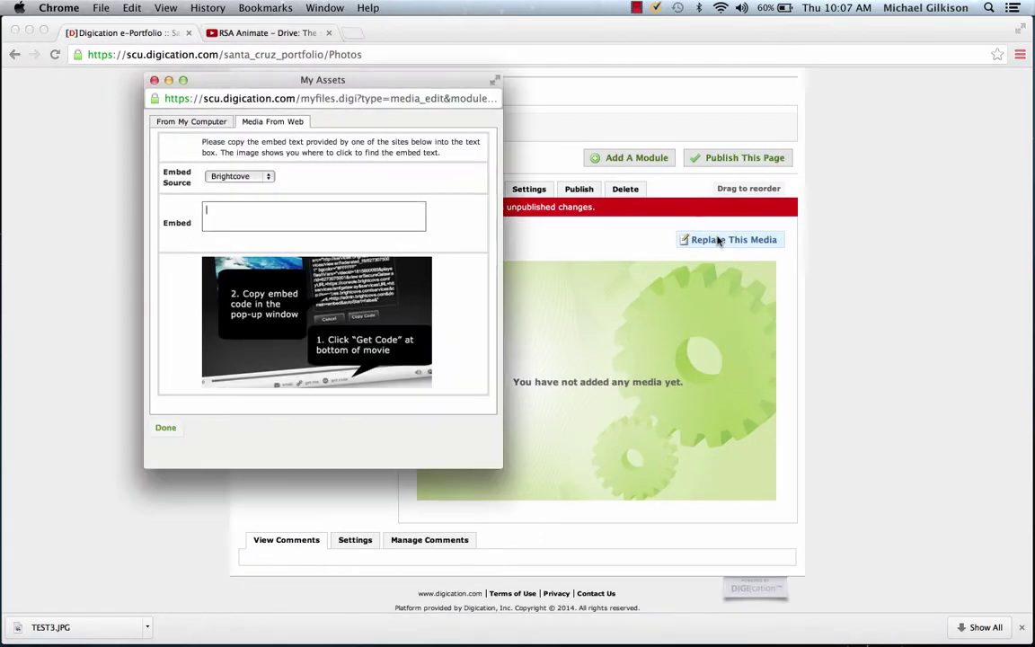
left_click(274, 121)
Step: Paste the YouTube embed code into the module and play the embedded video to test it
left_click(297, 213)
type("<iframe width=\"560\" height=\"315\" src=\"//www.youtube.com/embed/u6XAPnuFjJc\" frameborder=\"0\" allowfullscreen></iframe>")
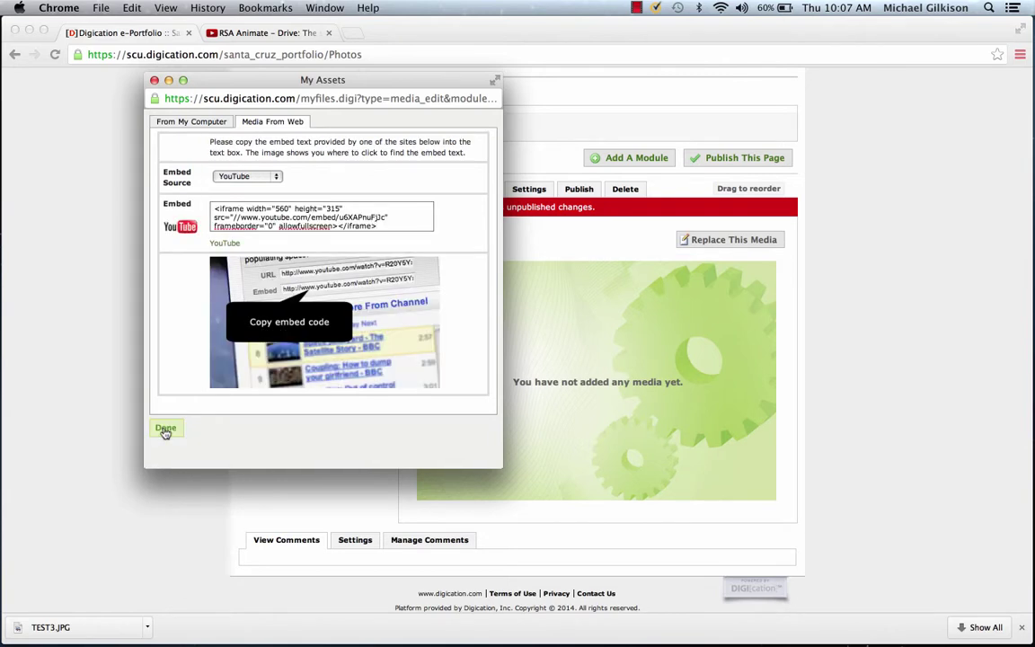
left_click(165, 429)
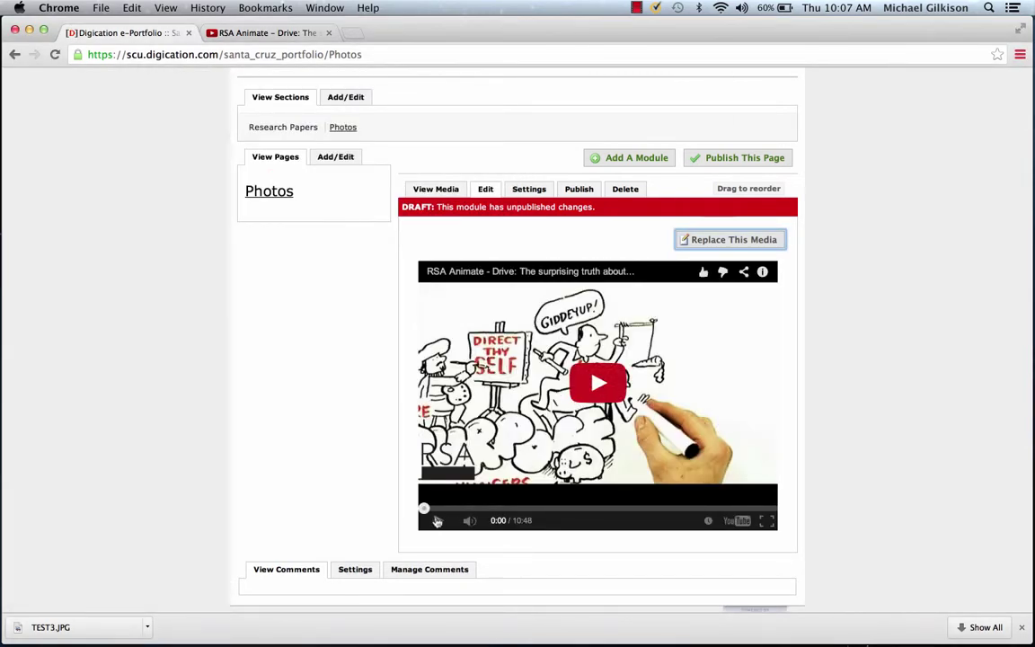
left_click(437, 521)
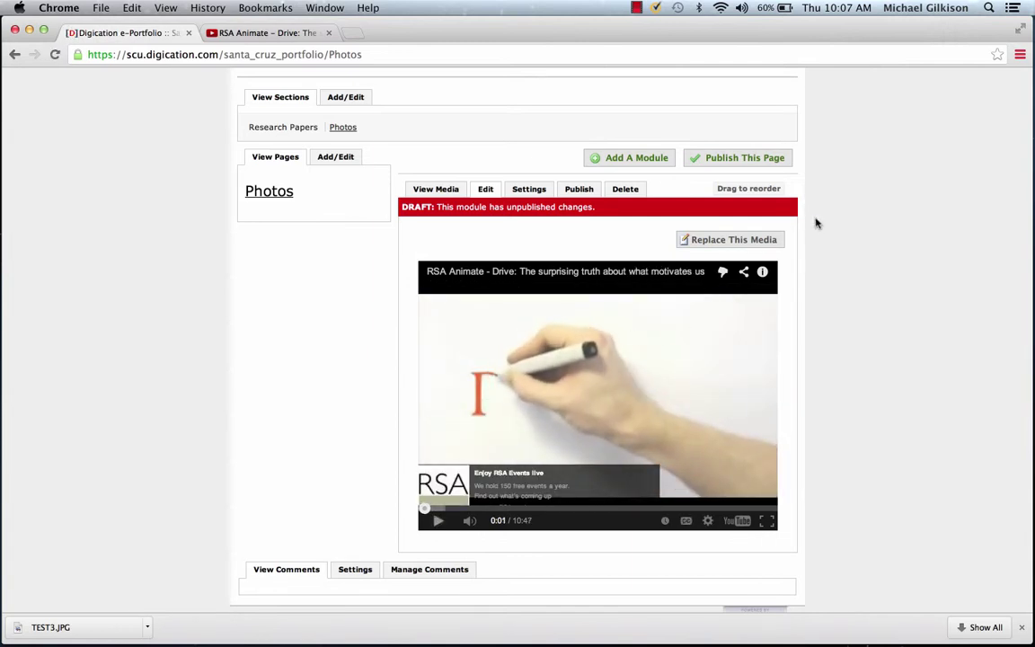
scroll(654, 306, "down", 2)
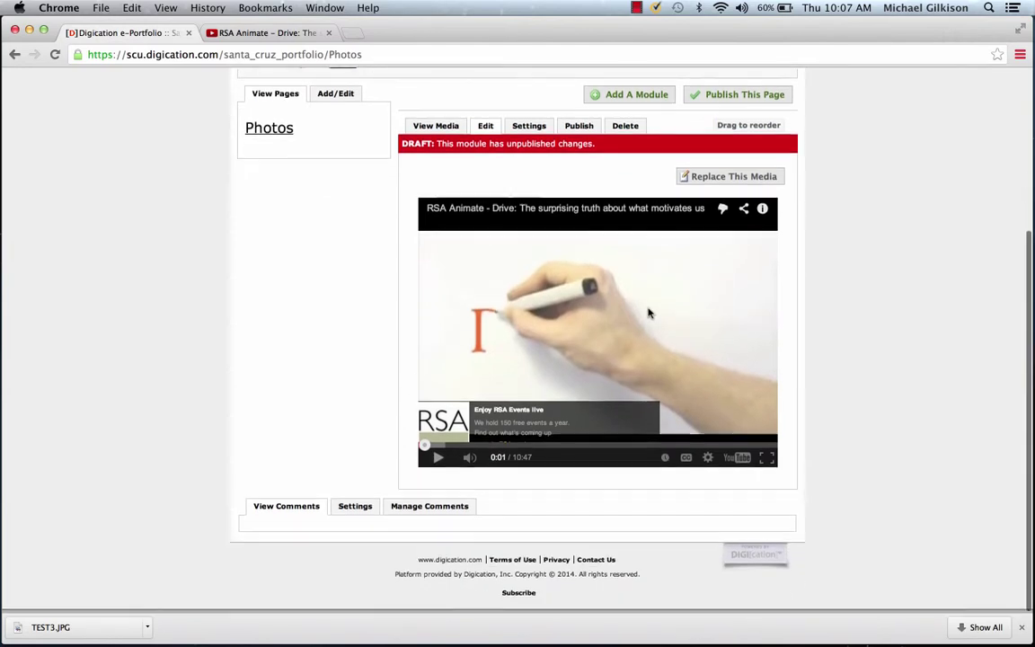
scroll(647, 312, "up", 3)
scroll(647, 312, "down", 2)
scroll(649, 313, "up", 1)
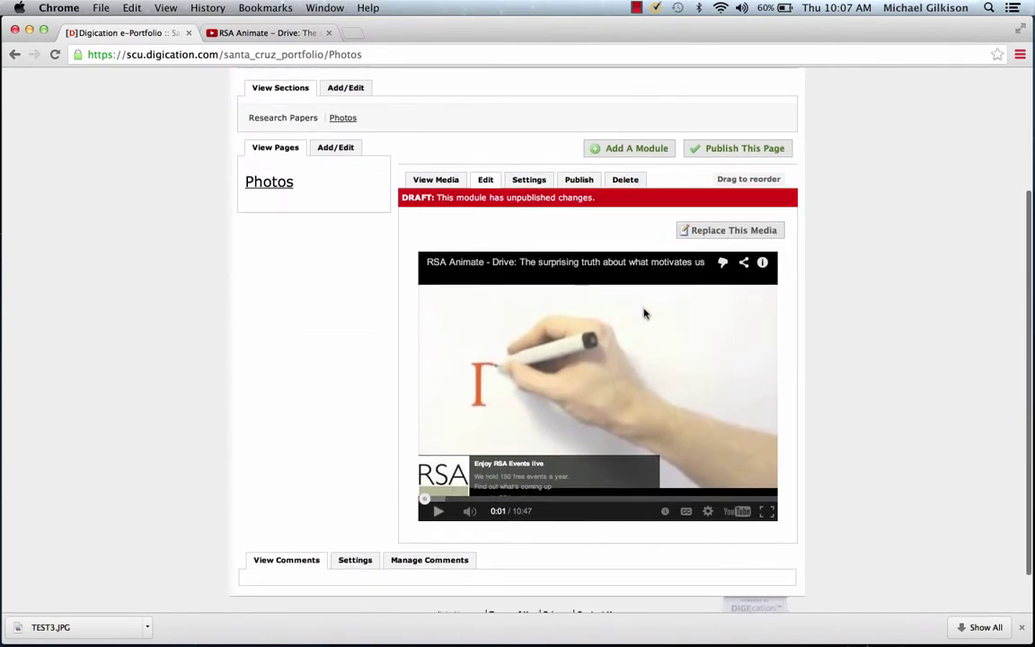
Step: Publish all changes on the Photos page and open the pages Add/Edit panel
left_click(717, 148)
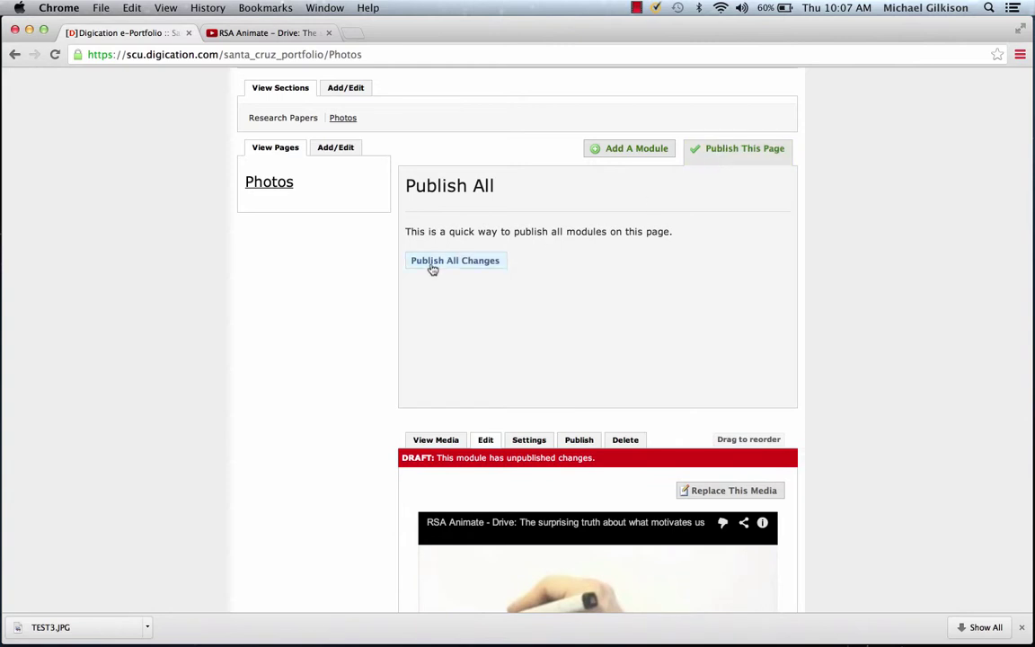
left_click(433, 262)
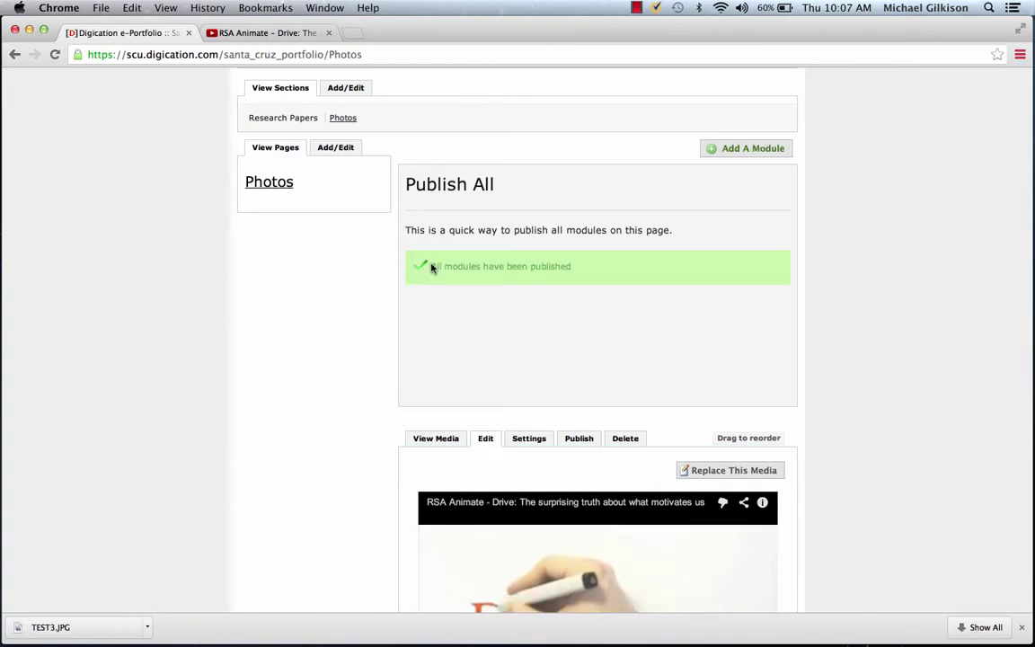
left_click(347, 279)
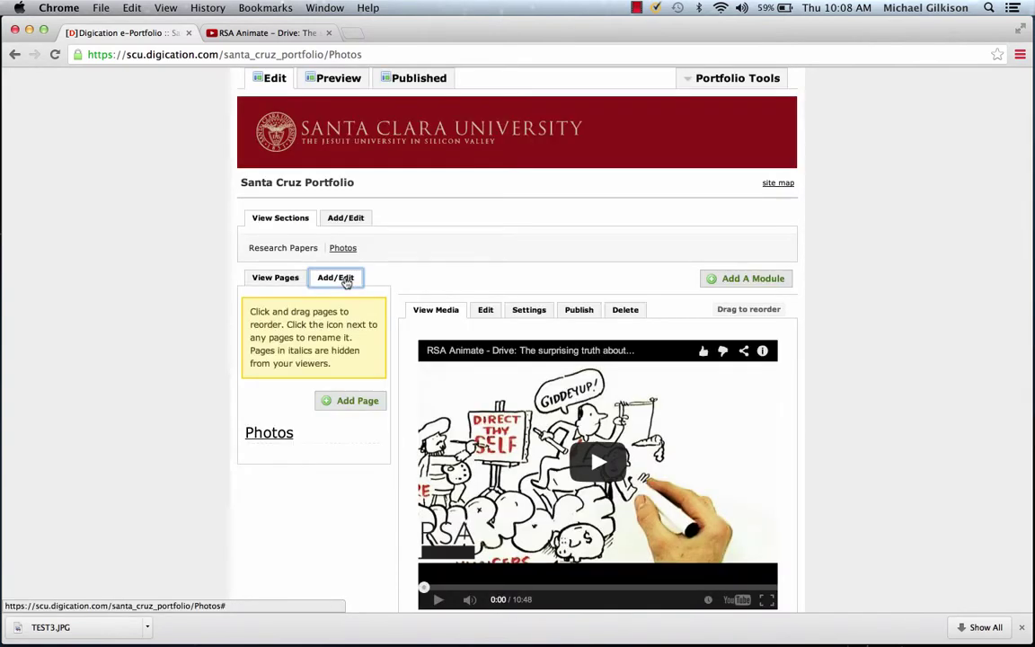
Step: Create a new page named 'Photo Gallery' under Photos
left_click(348, 400)
type("Photo Gal")
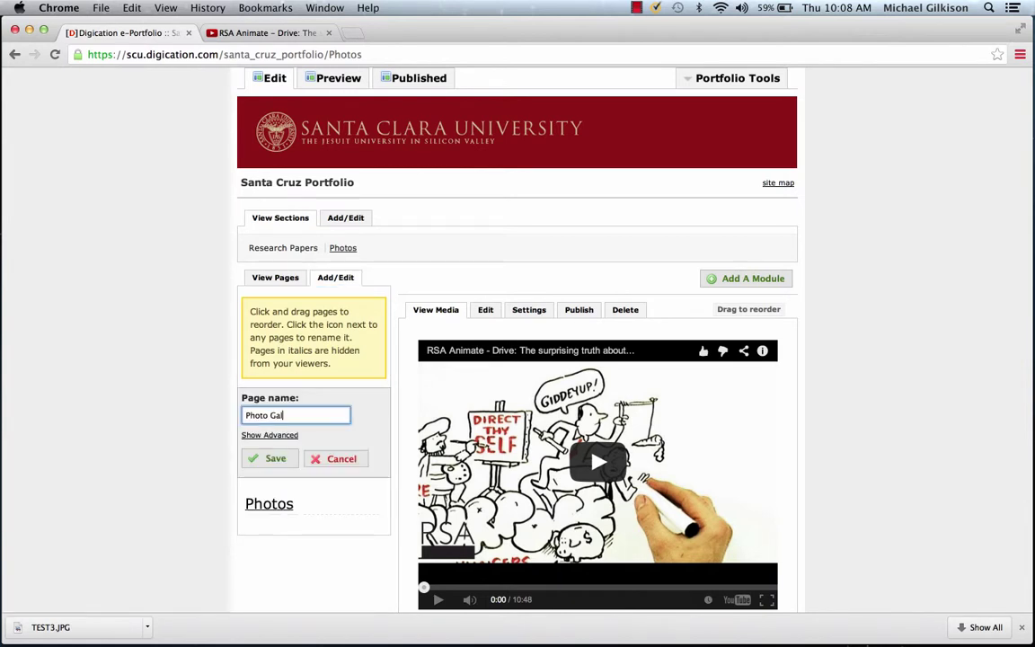
type("lery")
key("Return")
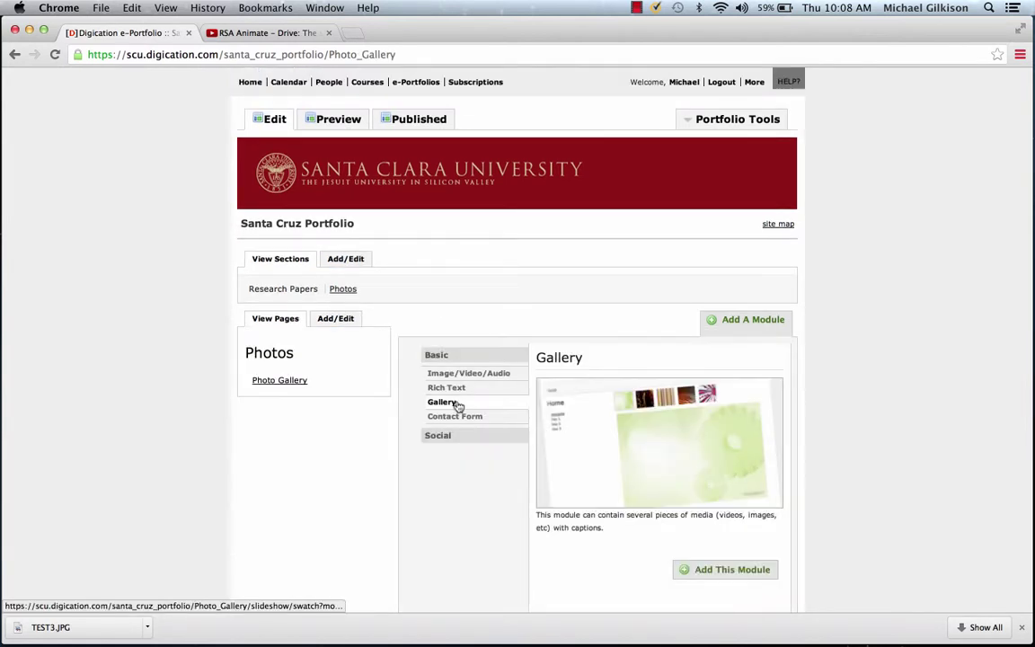
Step: Add a Gallery module and upload the 6.01.33 PM screenshot as its first slide
left_click(733, 572)
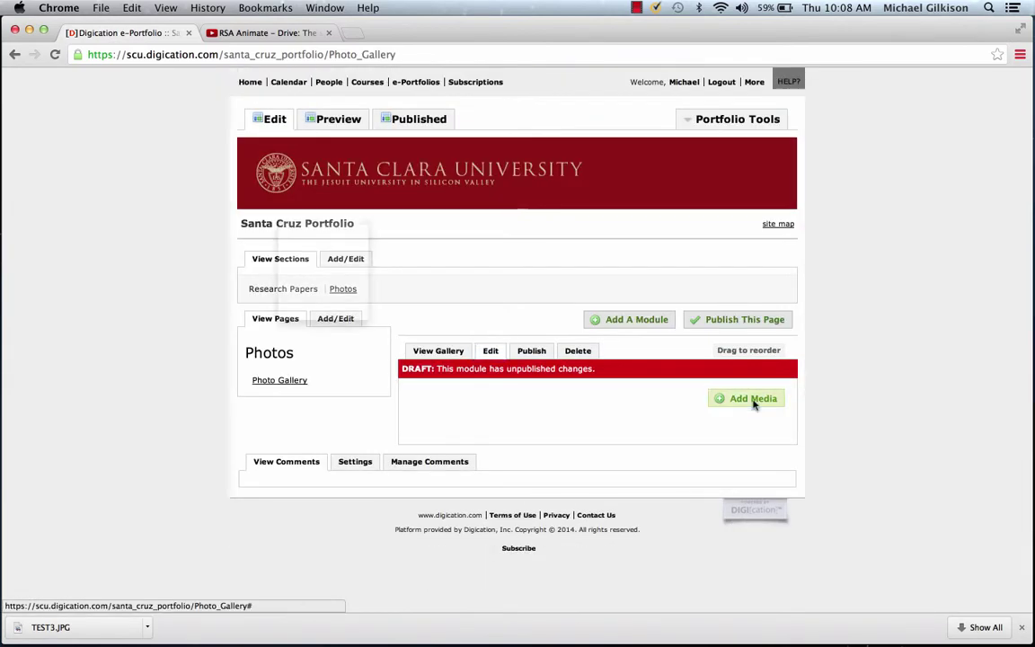
left_click(755, 401)
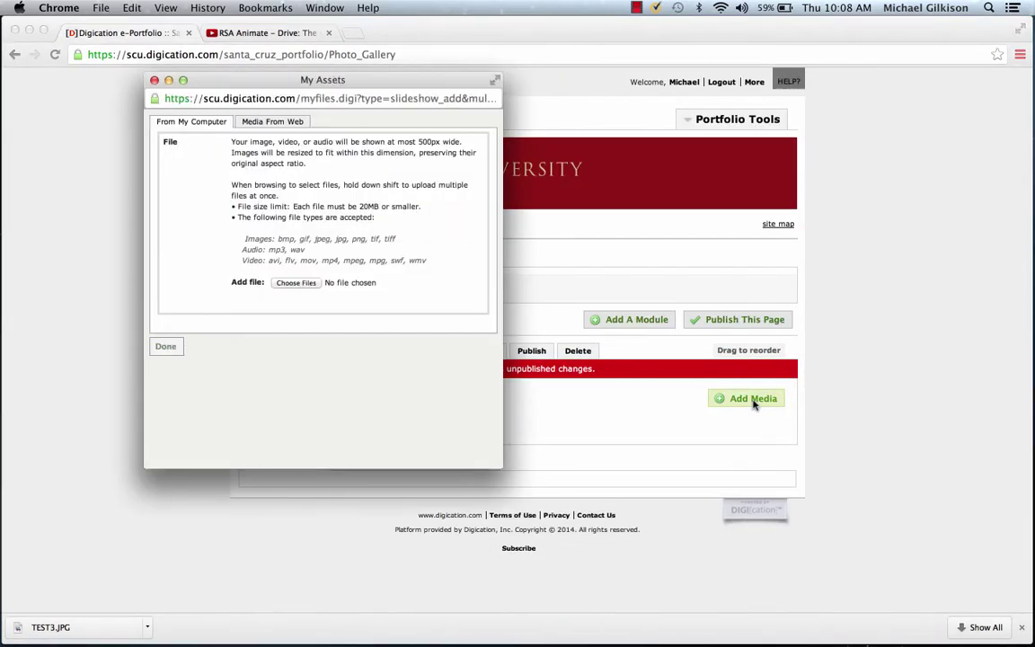
left_click(296, 283)
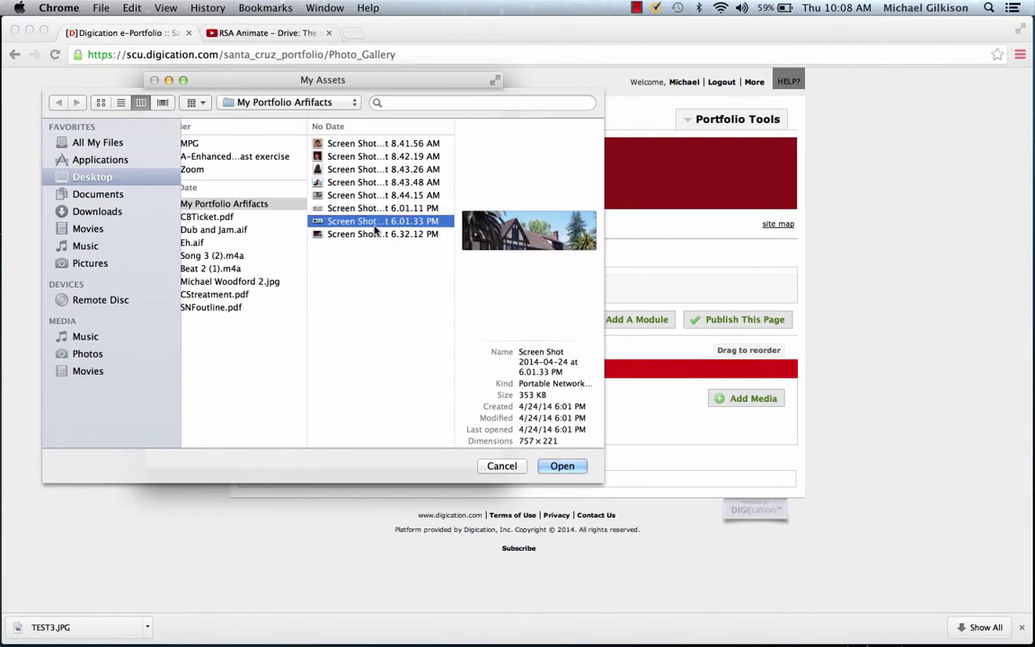
key("Return")
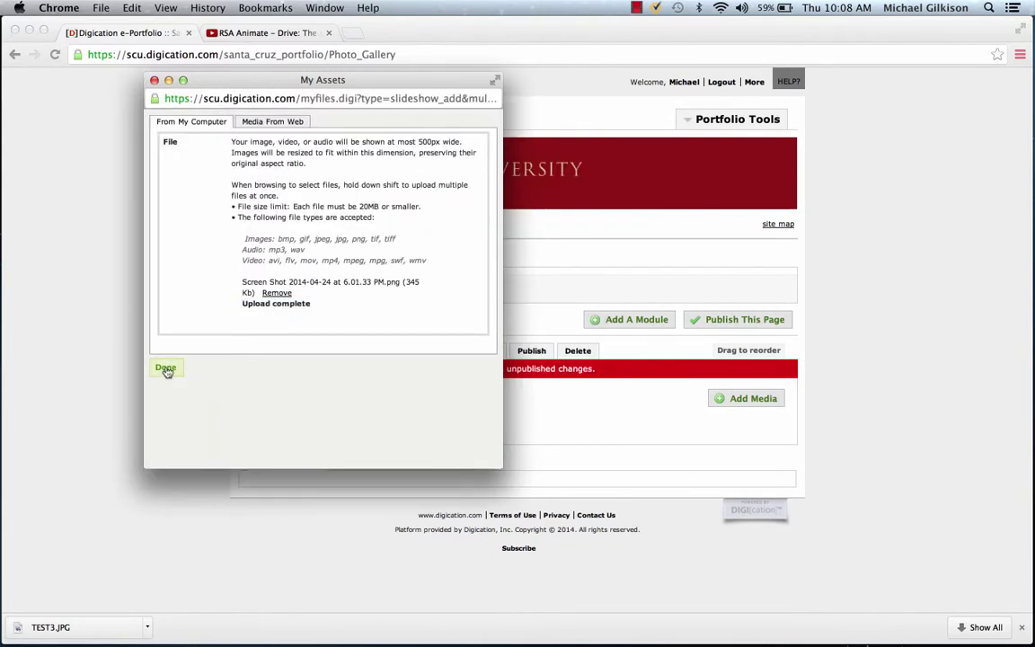
left_click(166, 368)
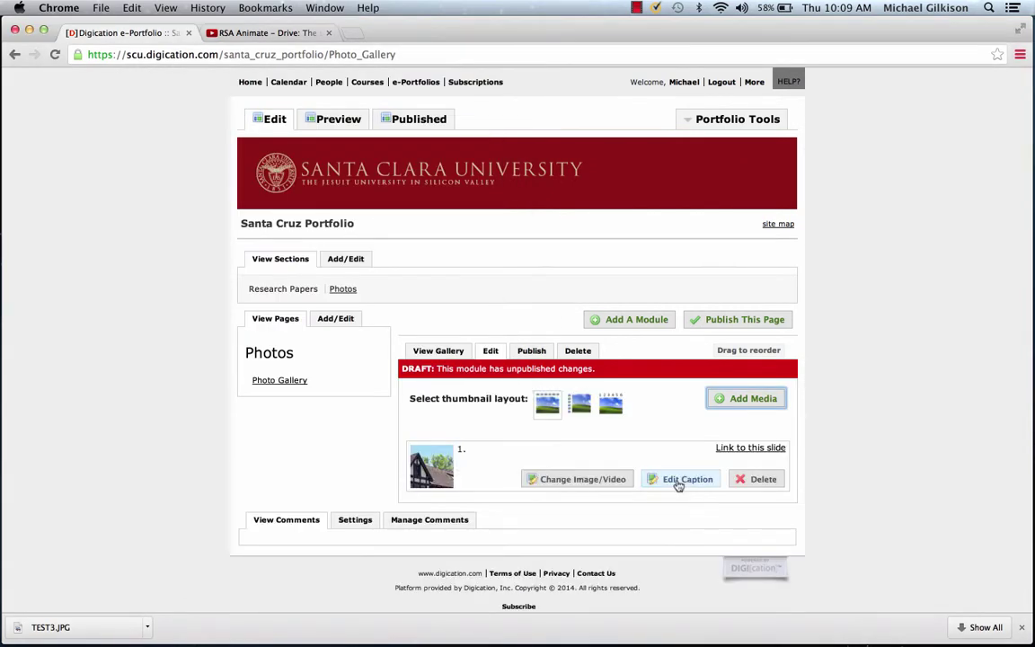
Step: Caption the gallery slide 'My Cool House' and publish all changes on the page
left_click(665, 482)
left_click(461, 184)
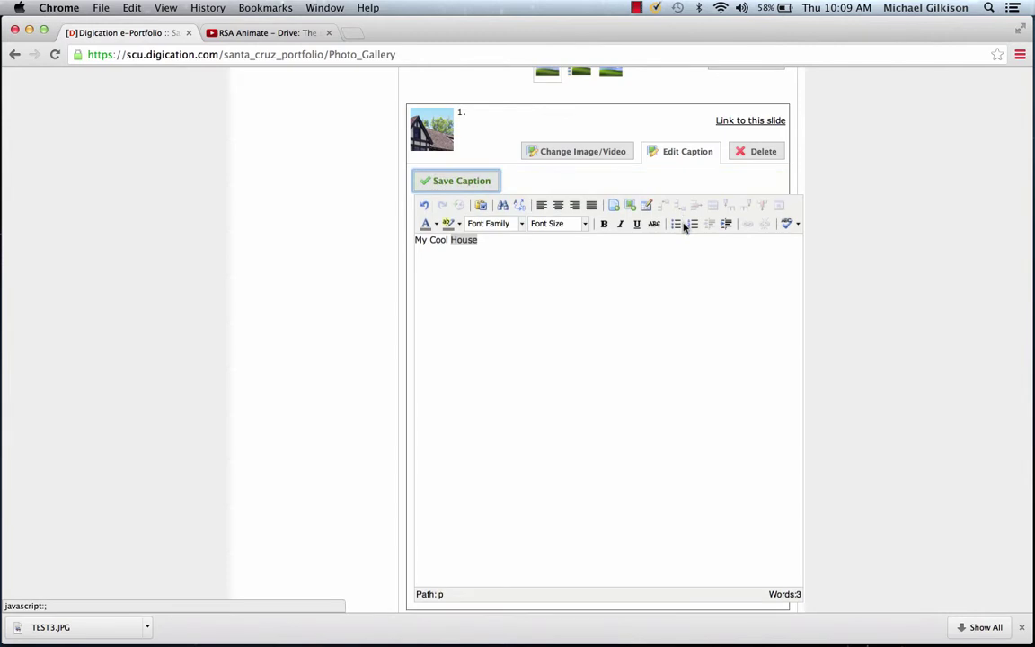
scroll(686, 229, "up", 5)
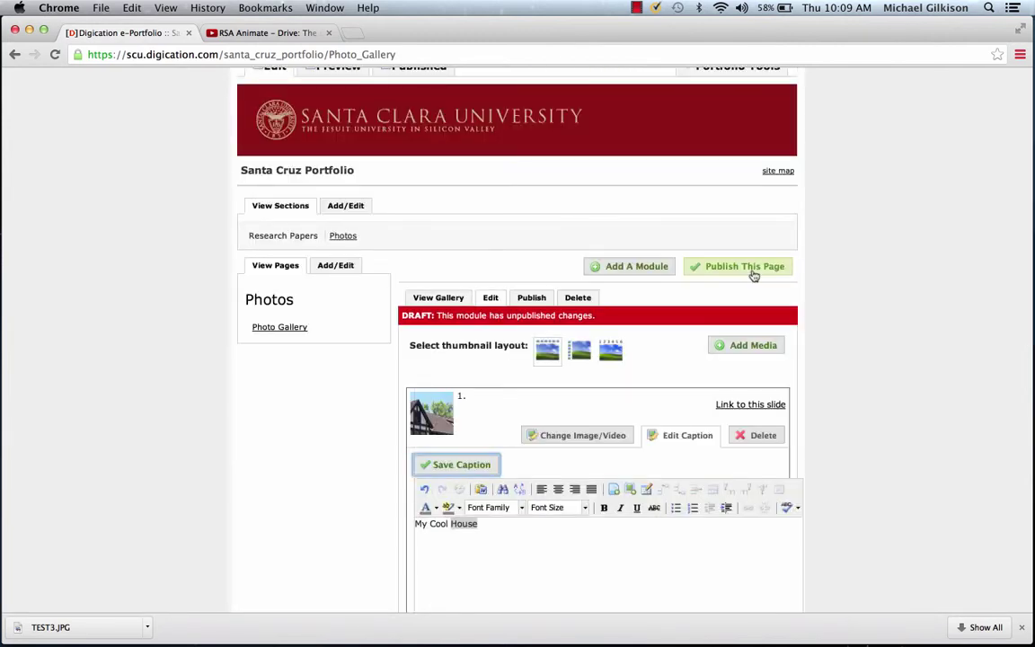
left_click(744, 267)
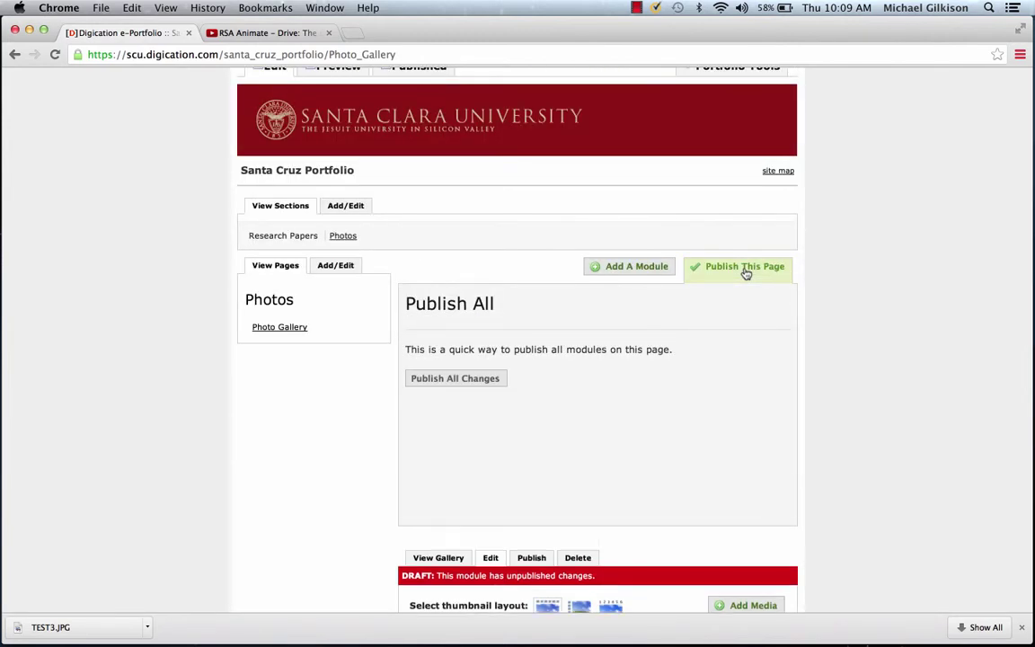
left_click(467, 381)
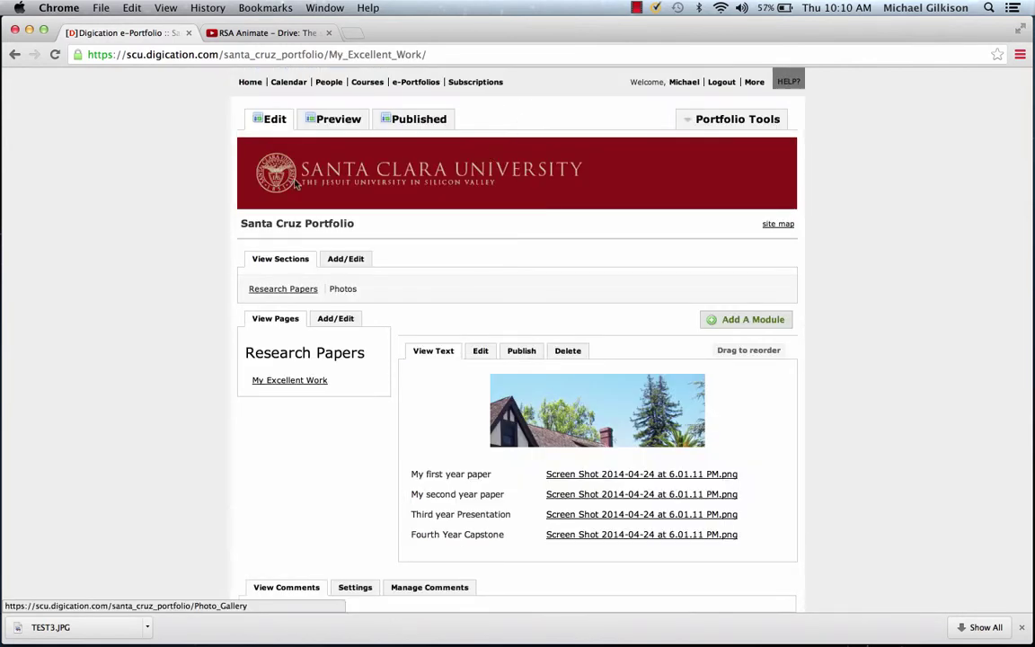
Step: Open Portfolio Tools > Settings and expand the Default Style theme's Customize options
left_click(746, 122)
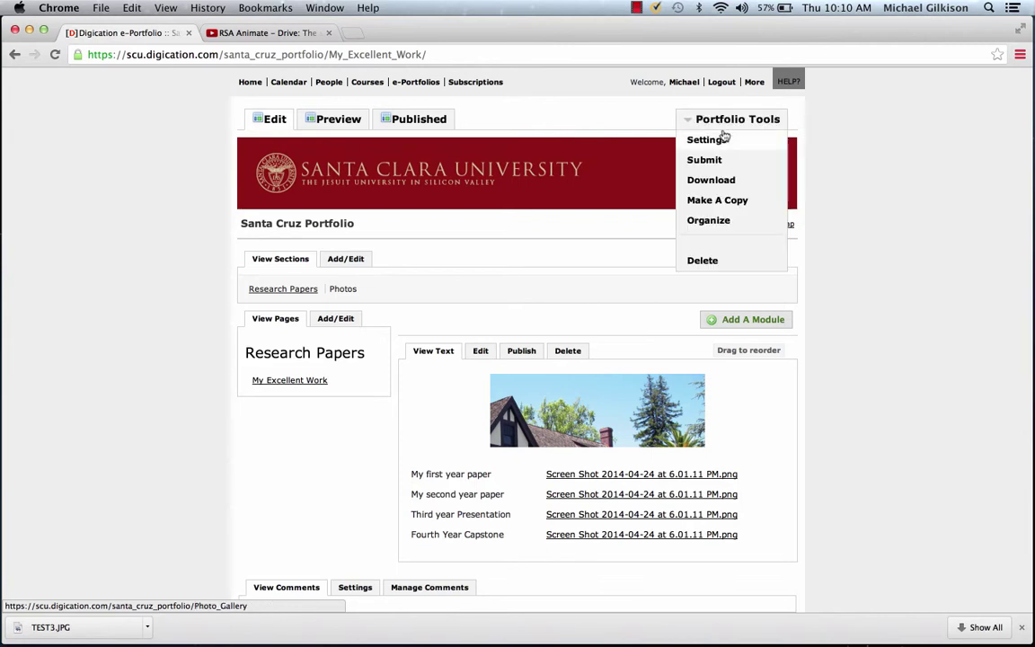
left_click(724, 139)
scroll(532, 222, "down", 1)
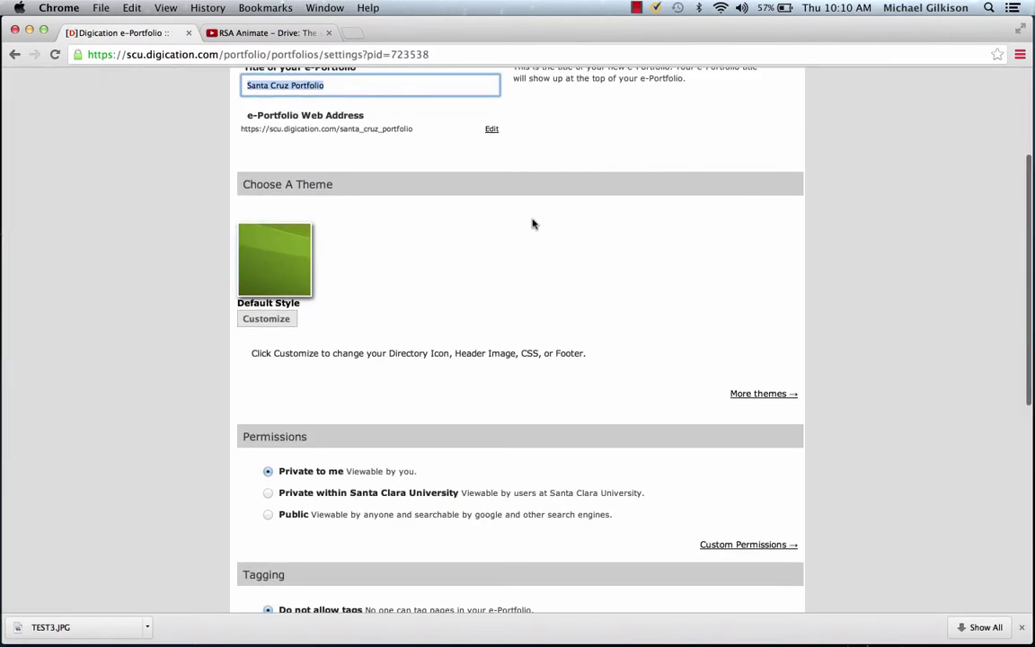
left_click(267, 320)
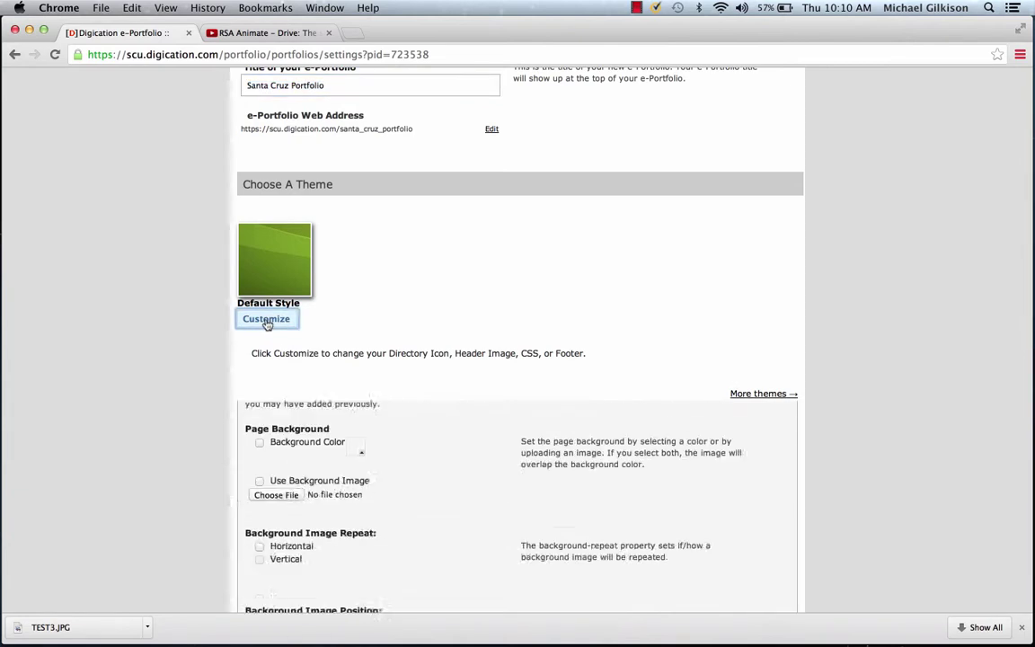
scroll(349, 251, "down", 5)
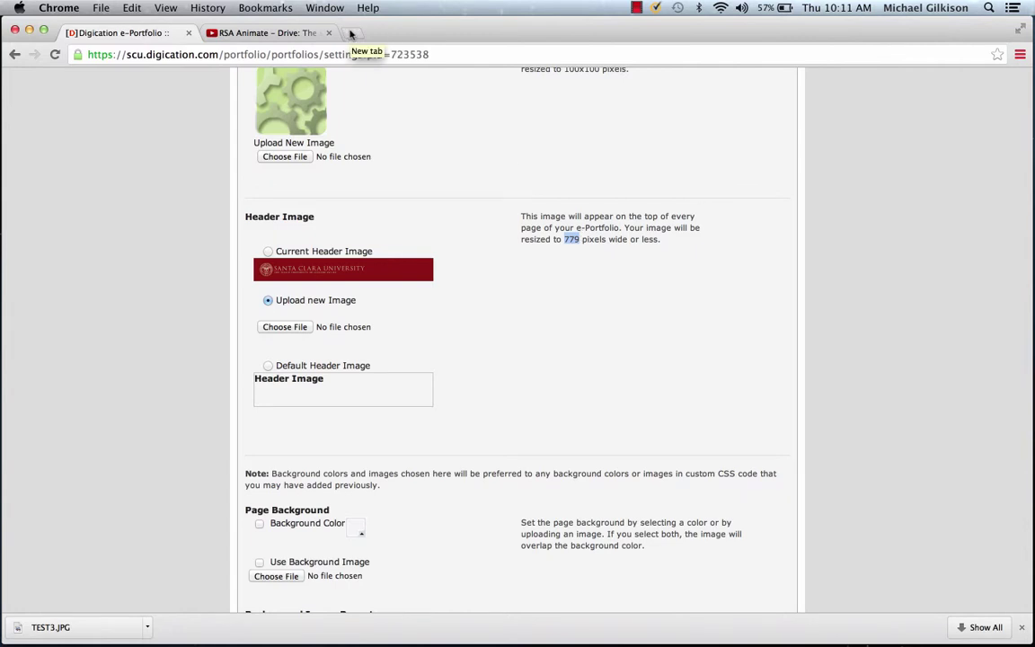
Step: In a new tab, search Google for 'santa cruz' and show the image results
left_click(351, 33)
type("google")
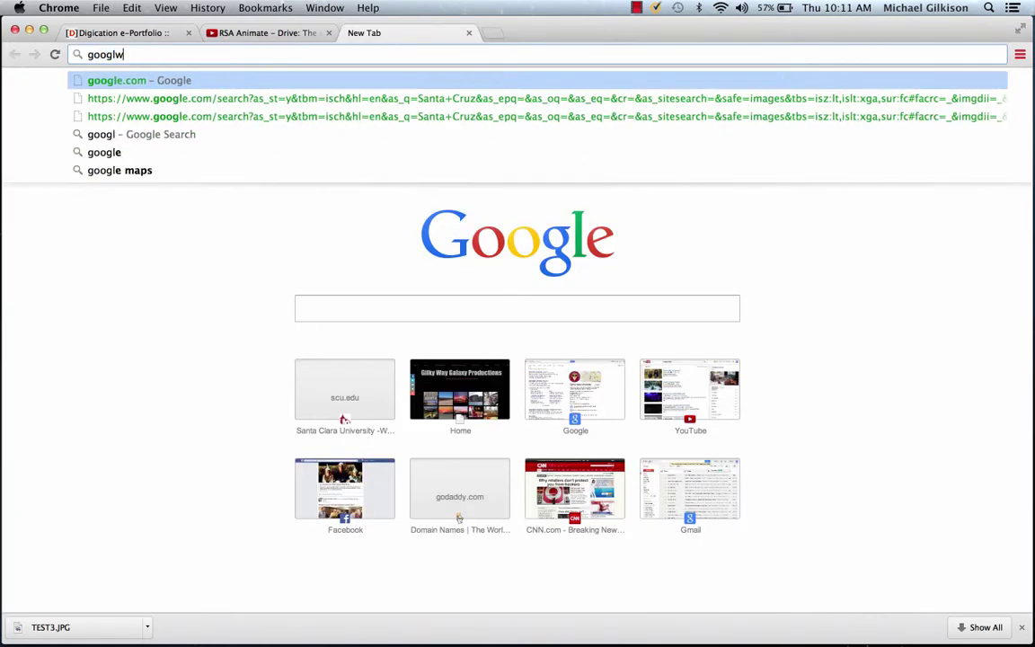
key("Return")
type("santa ")
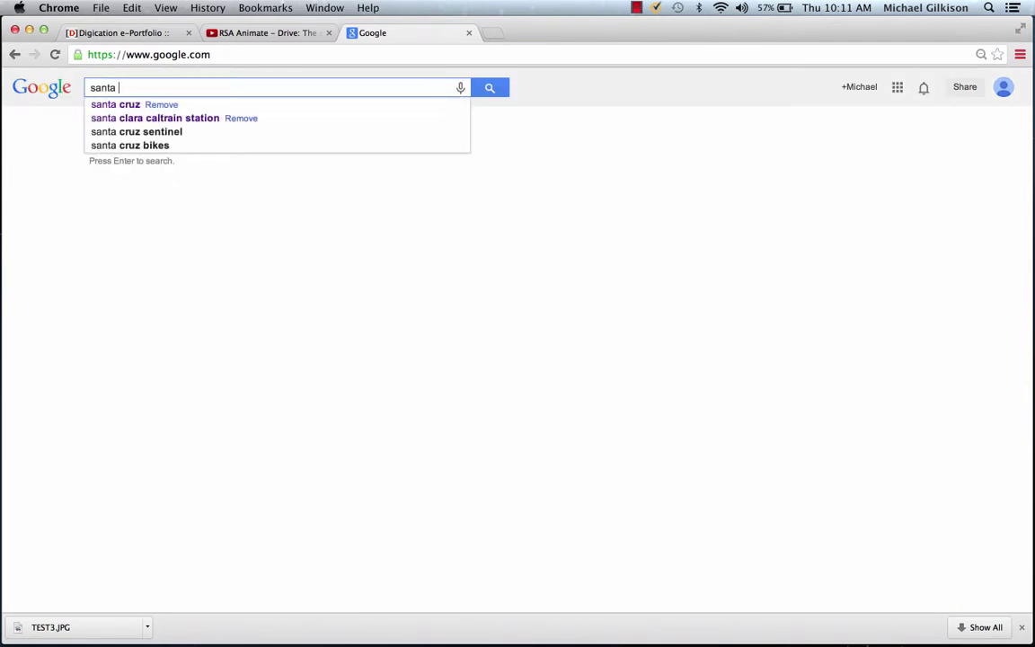
type("cruz")
key("Return")
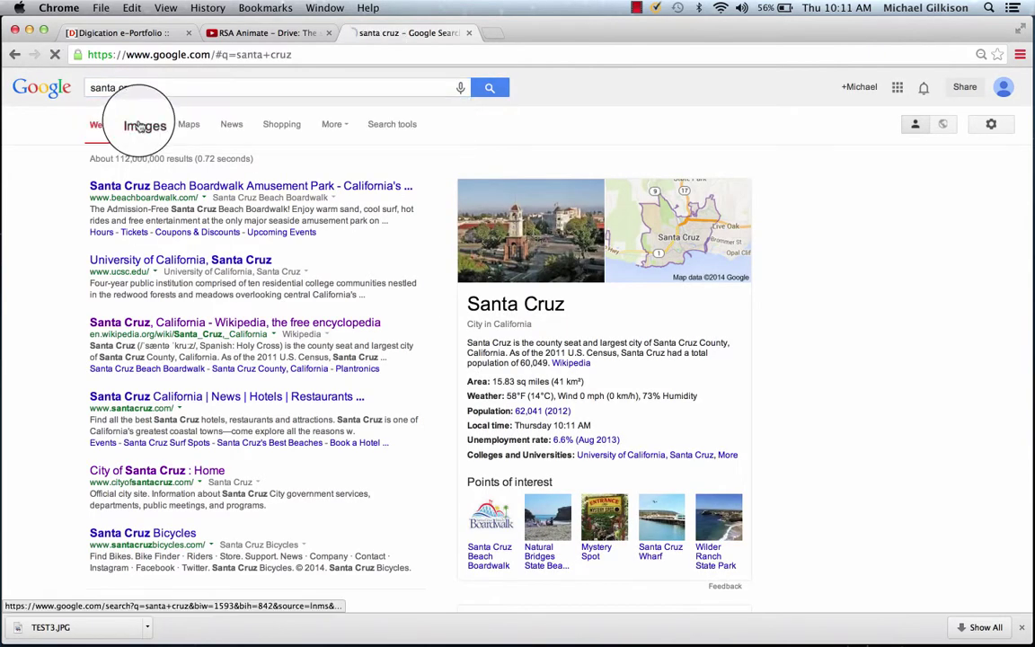
left_click(111, 123)
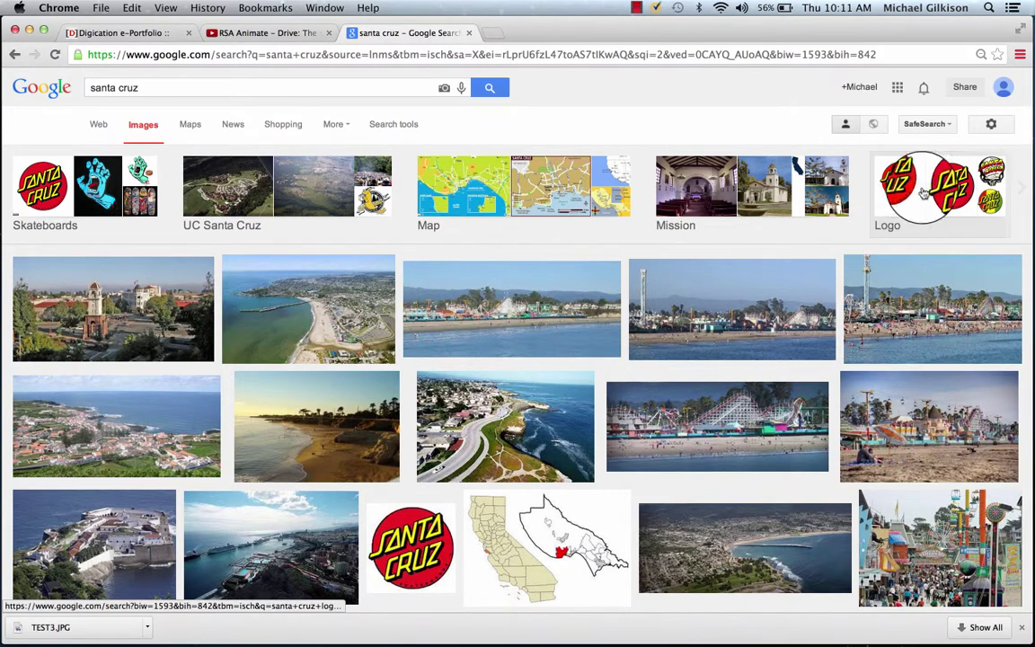
Step: Filter images to larger than 1024×768 and free to share commercially, then preview the boardwalk photo
left_click(992, 126)
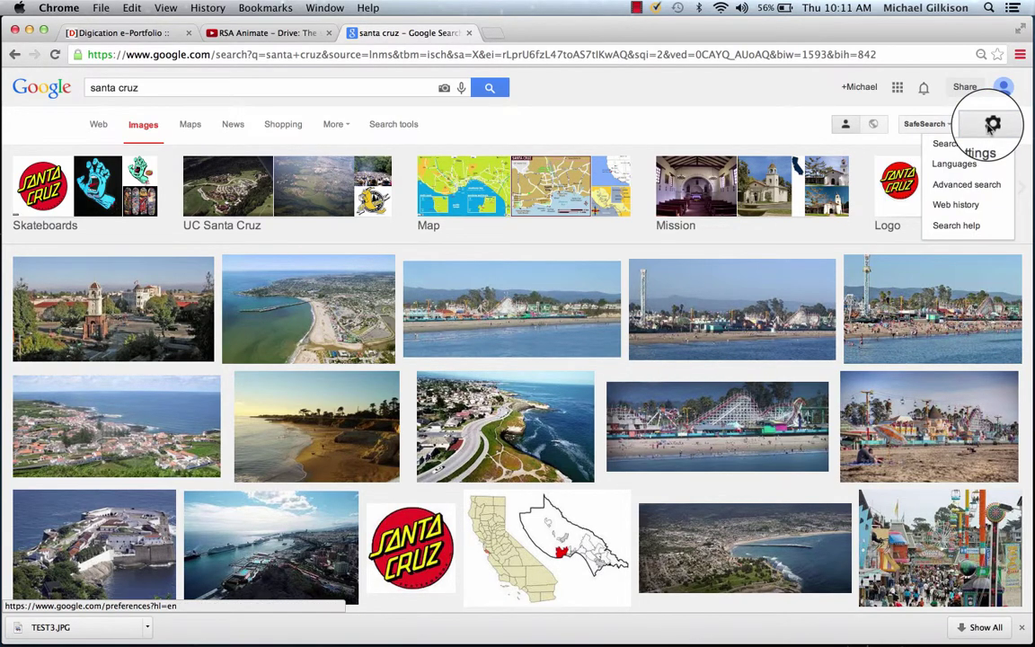
left_click(968, 191)
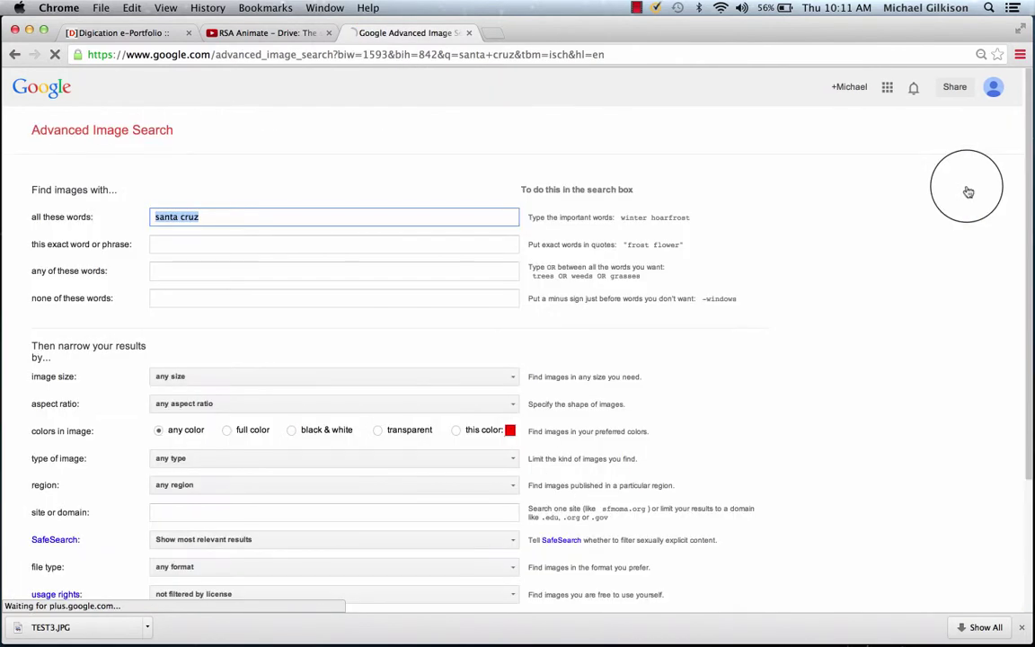
scroll(444, 224, "down", 5)
left_click(242, 207)
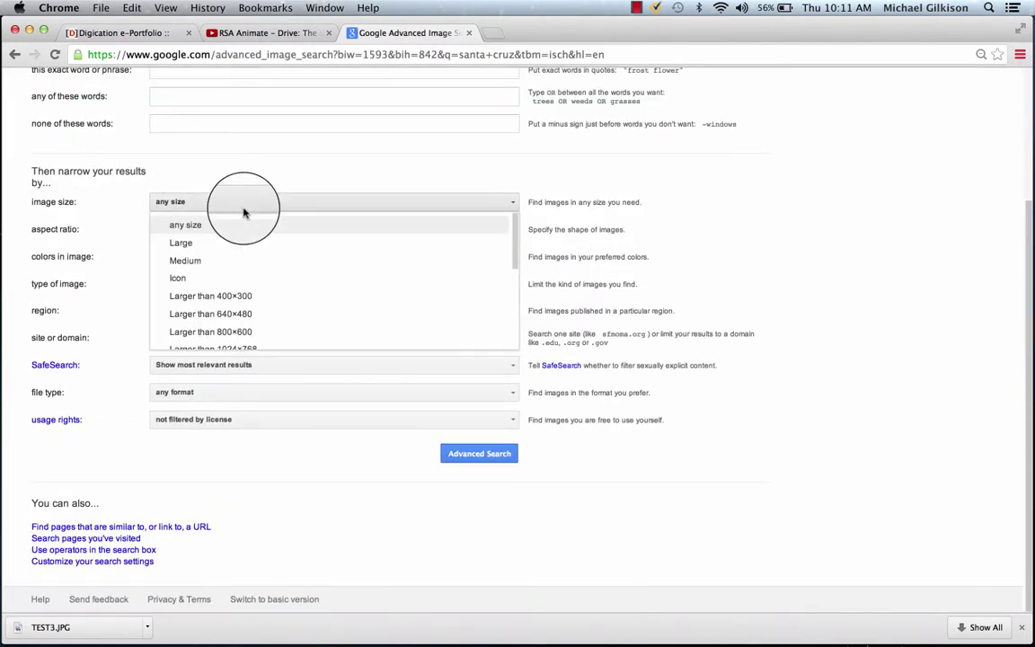
scroll(244, 293, "down", 2)
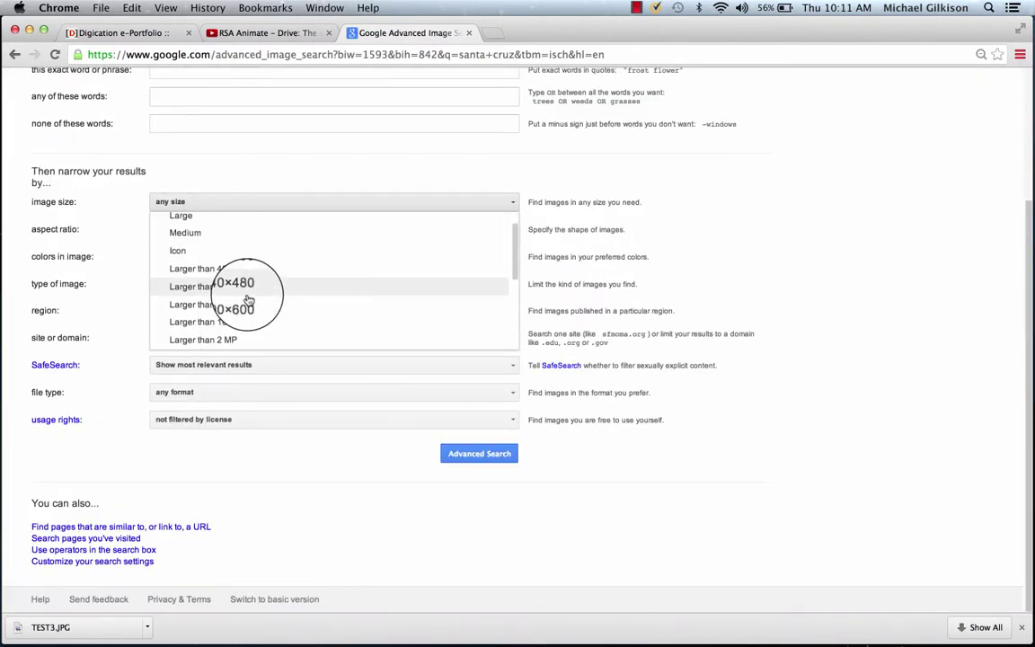
left_click(231, 299)
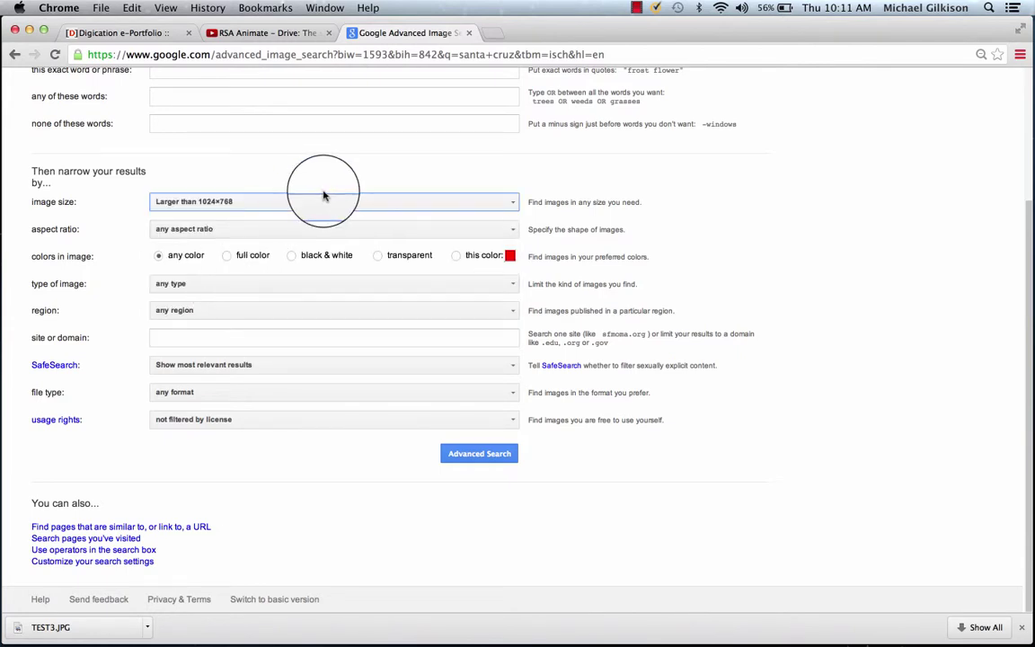
left_click(275, 419)
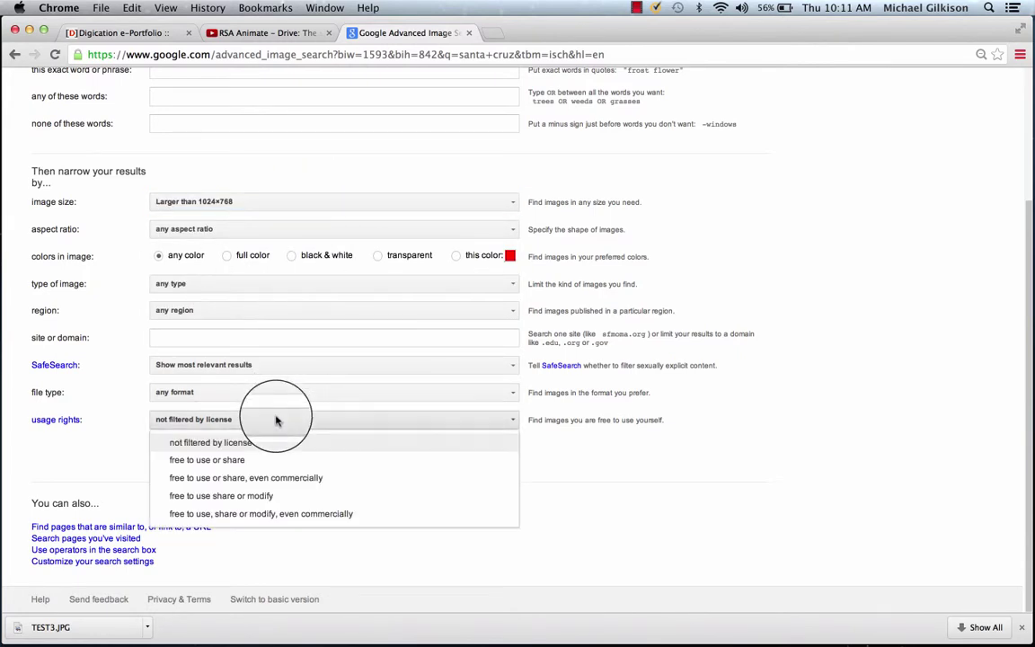
left_click(284, 479)
key("Return")
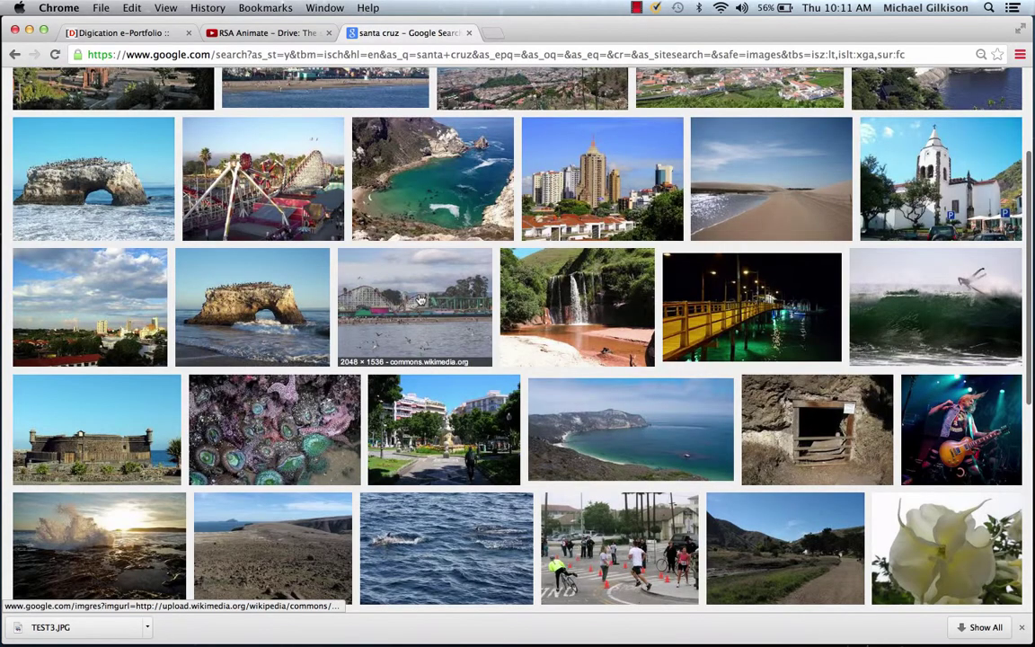
left_click(416, 299)
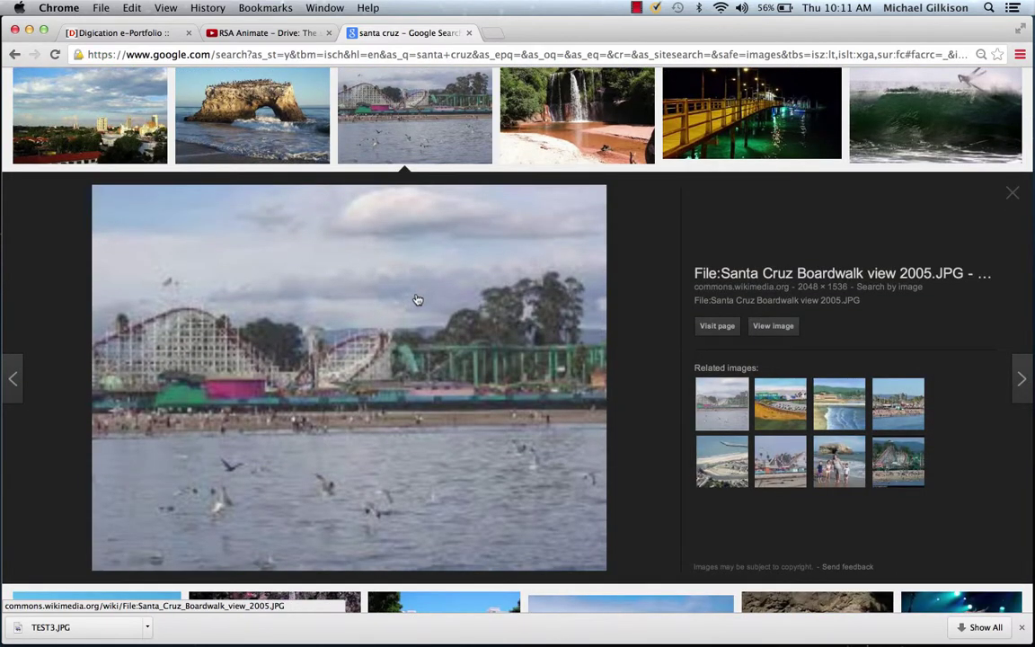
Step: Open the boardwalk photo's Wikimedia Commons file page, scroll to the photo, and start a region screenshot
left_click(718, 327)
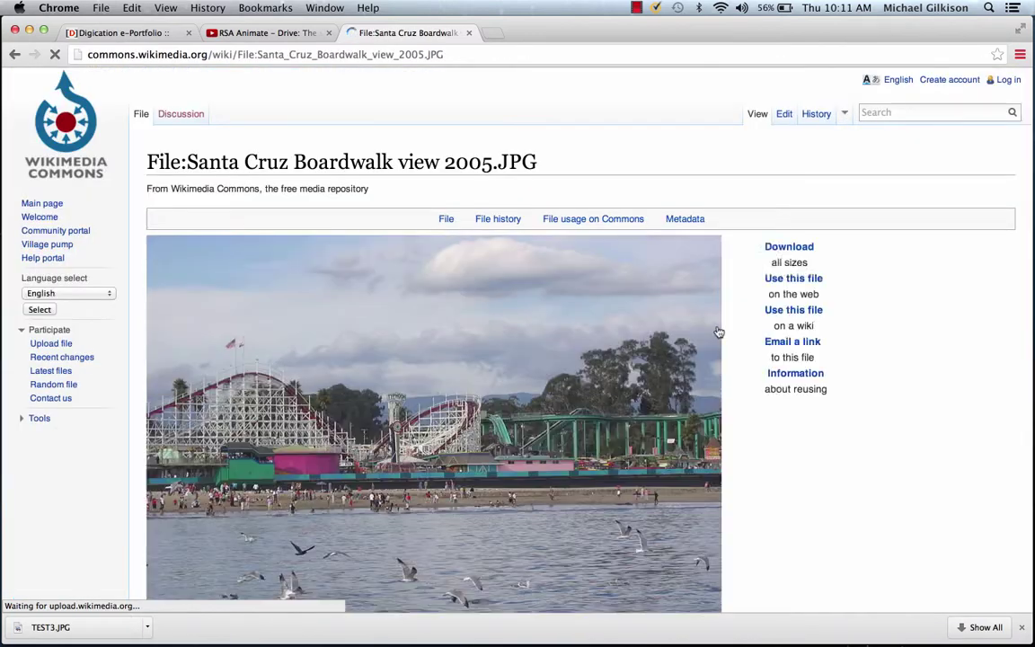
scroll(644, 242, "down", 3)
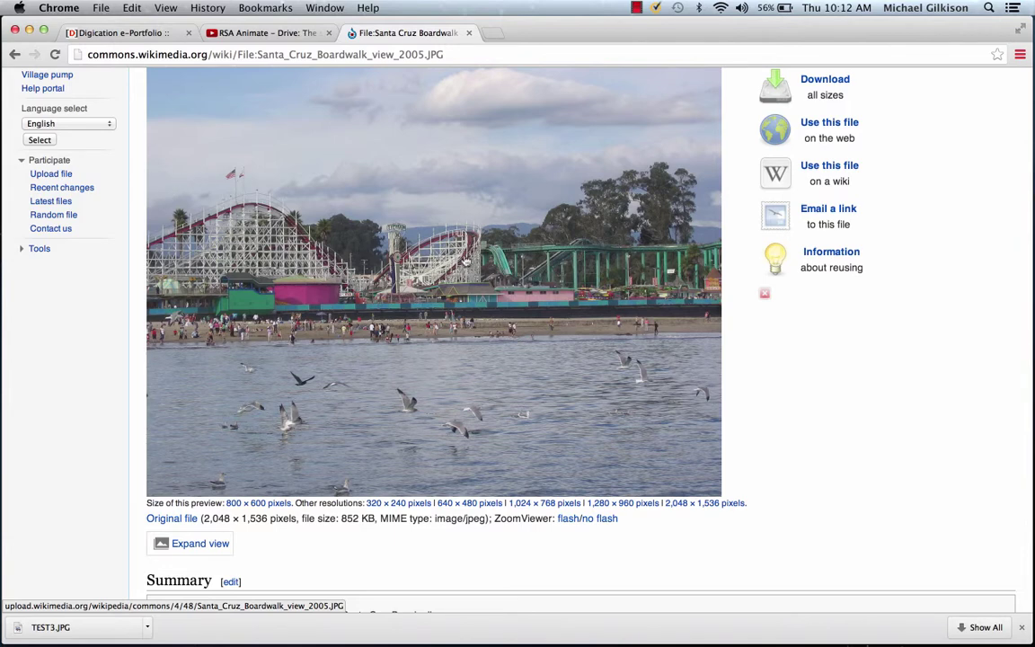
key("super+shift+4")
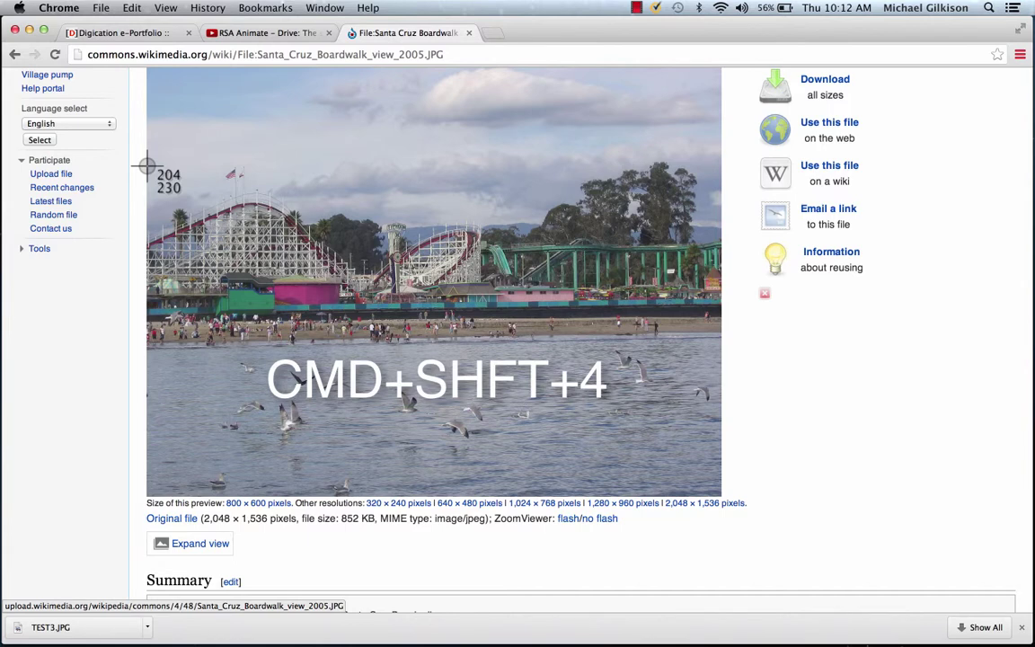
Step: Capture the boardwalk photo as a screenshot, check the desktop file, and restore the browser window
left_click_drag(147, 166, 707, 313)
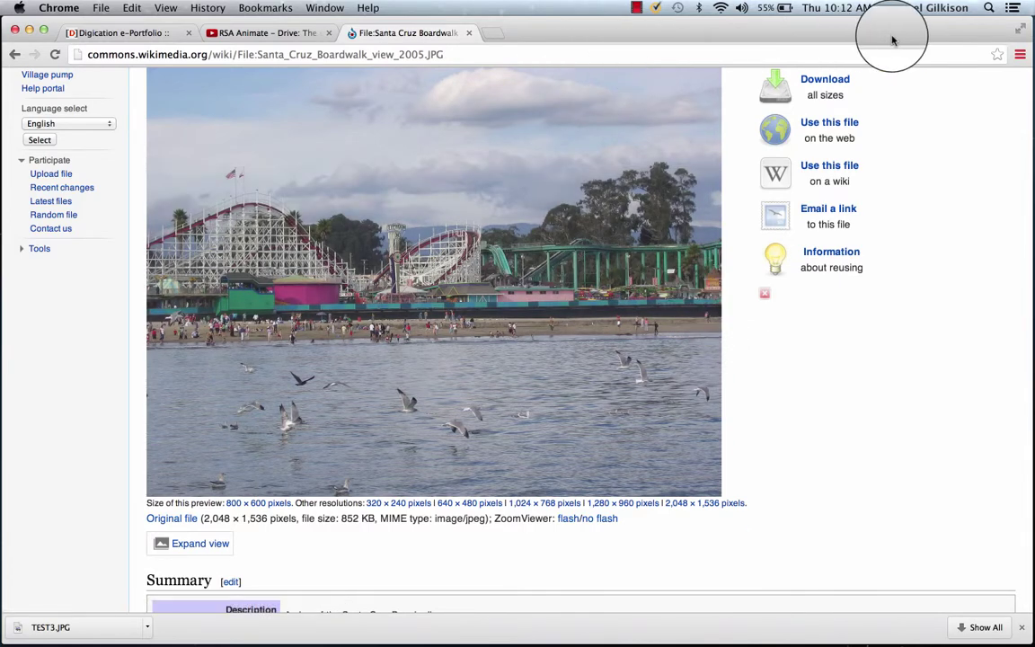
left_click_drag(893, 39, 820, 30)
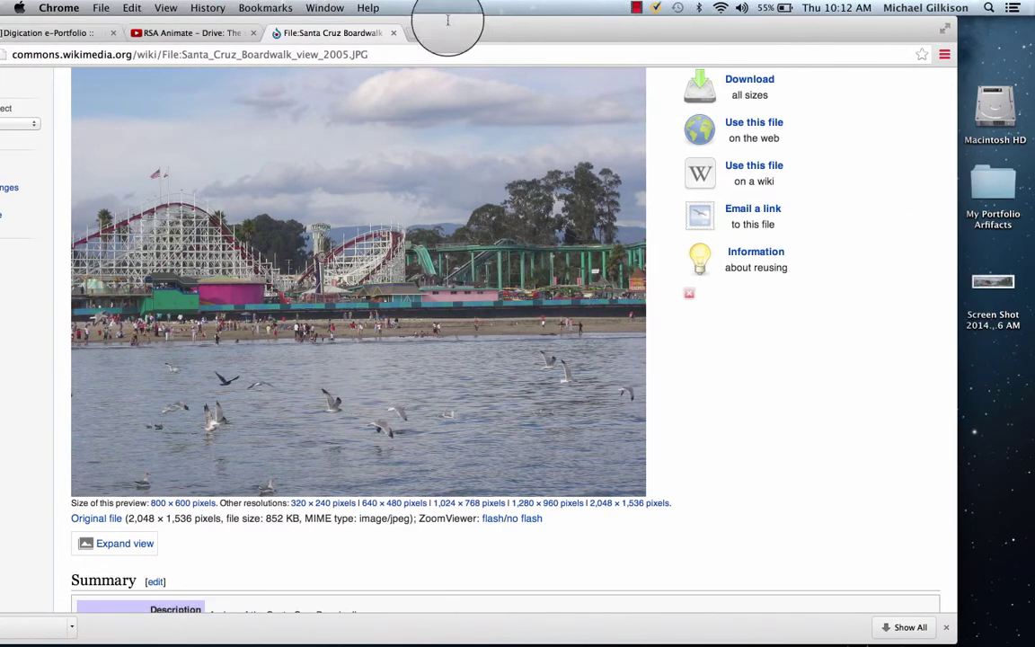
left_click_drag(597, 26, 673, 26)
Step: Upload the boardwalk Screen Shot file from the desktop as the portfolio's Header Image
left_click(127, 31)
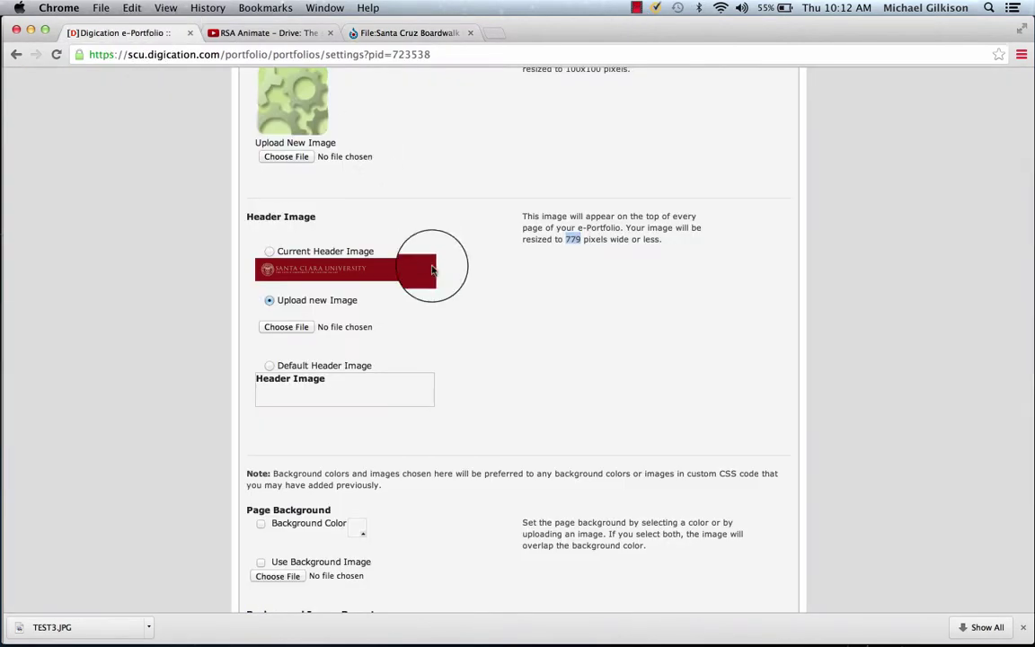
left_click(284, 327)
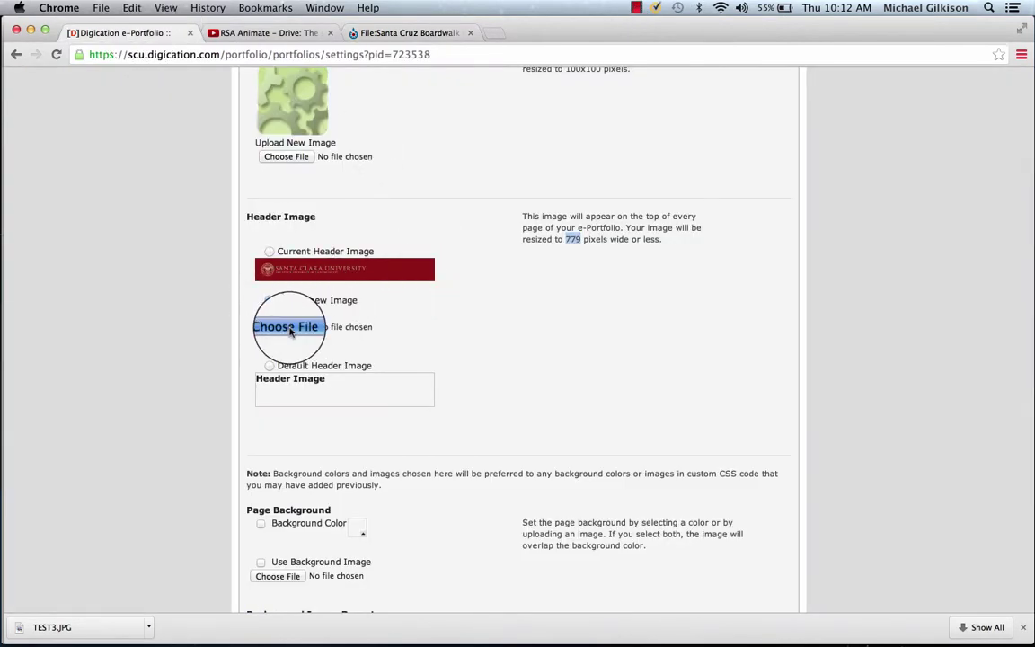
left_click(414, 184)
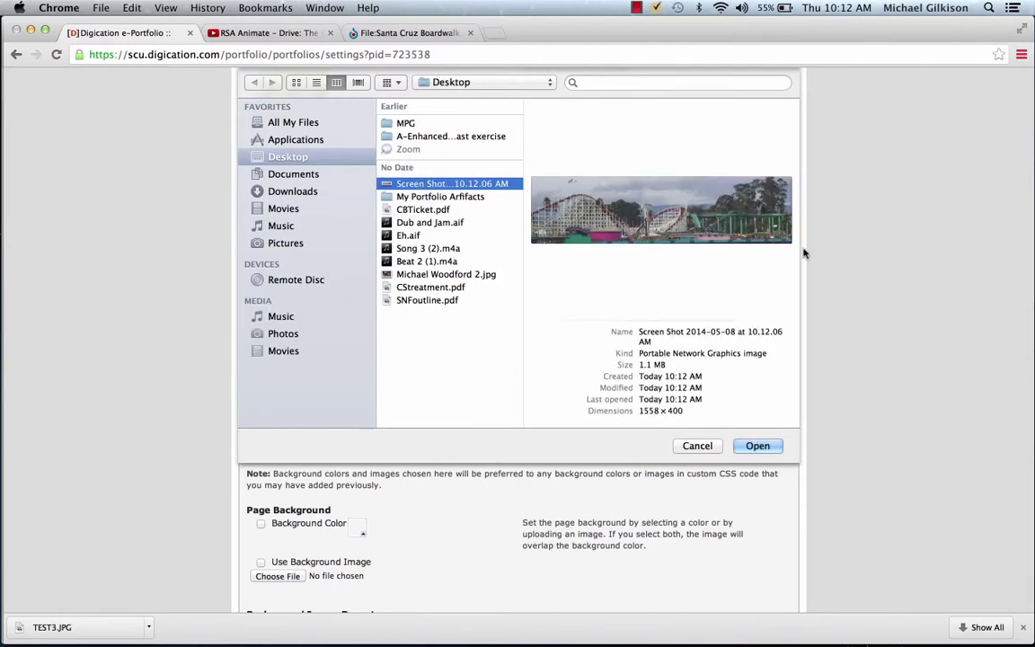
left_click(758, 446)
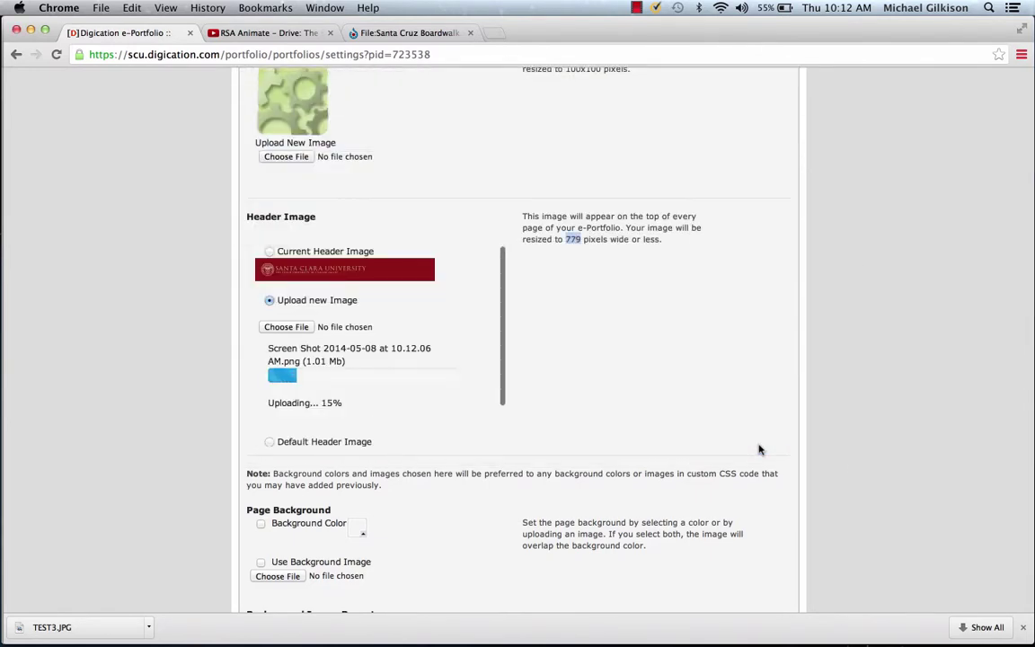
scroll(555, 328, "down", 3)
scroll(554, 328, "down", 7)
scroll(554, 328, "up", 15)
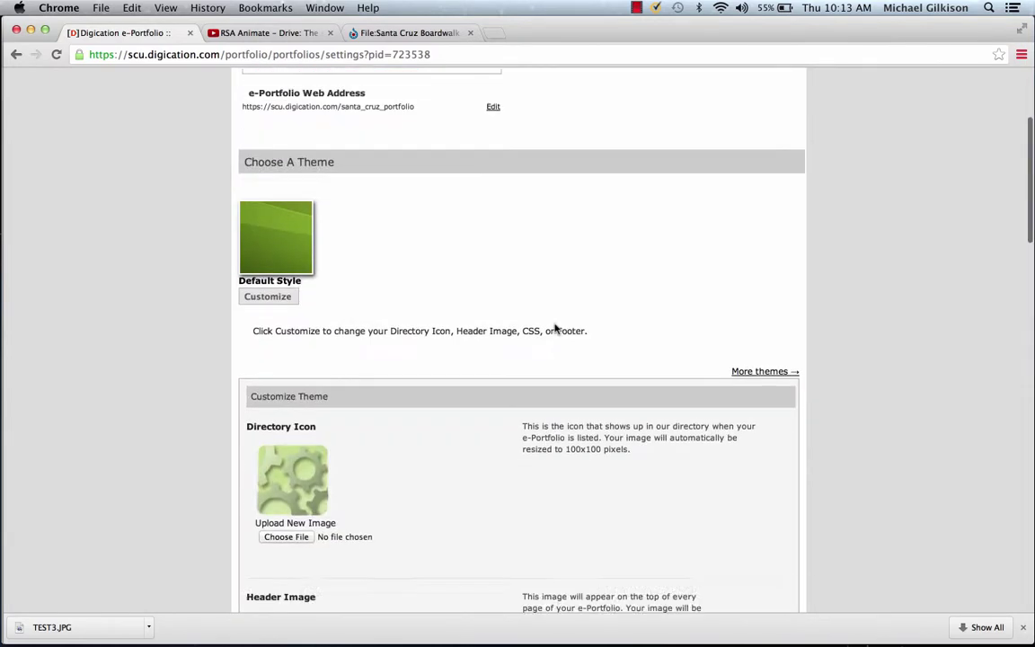
scroll(554, 328, "down", 6)
scroll(555, 328, "down", 7)
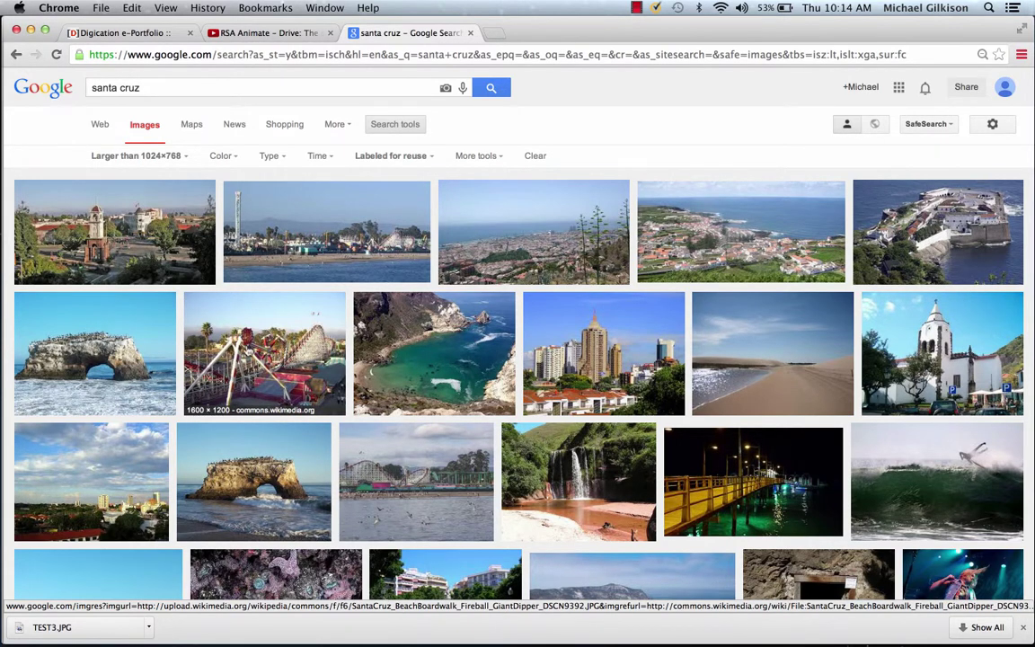
Step: Open the Boardwalk Fireball photo's Wikimedia Commons page and choose Save Image As on it
left_click(249, 315)
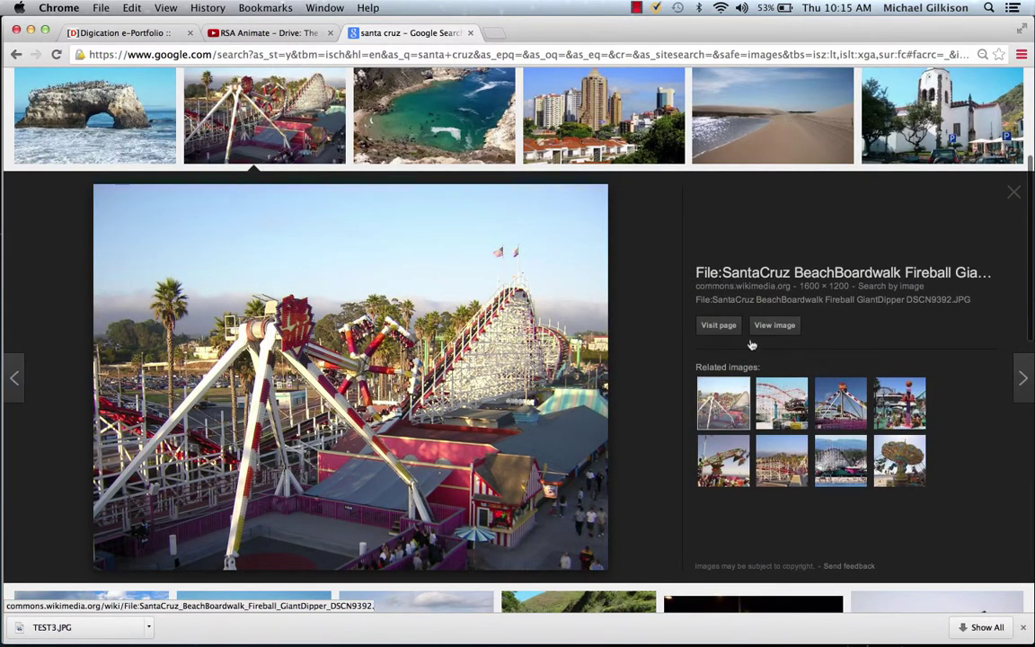
left_click(720, 325)
scroll(724, 324, "down", 3)
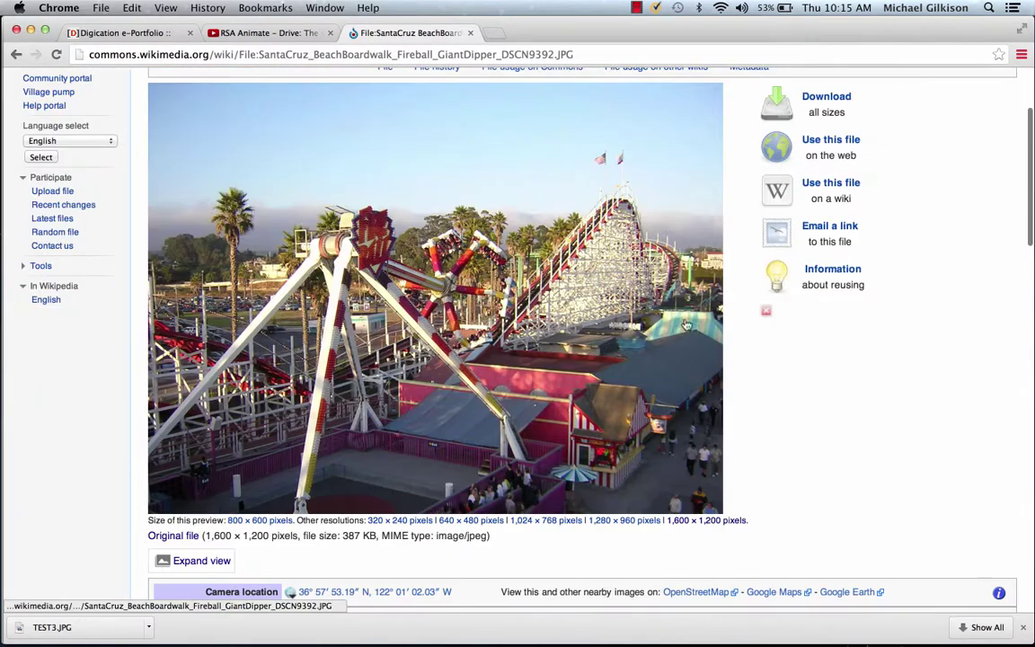
right_click(377, 256)
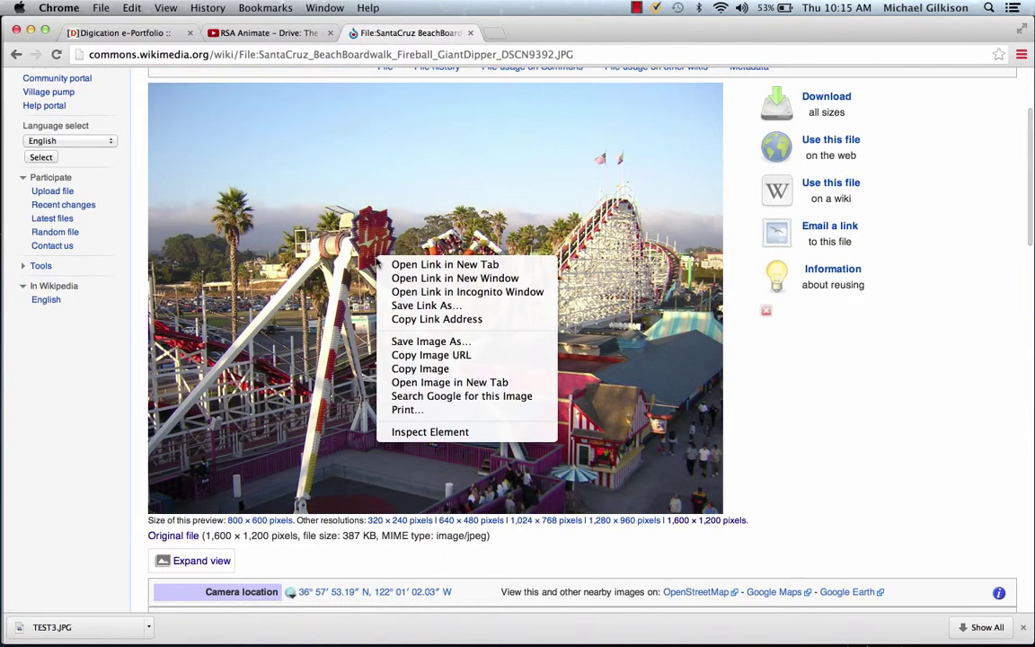
left_click(432, 341)
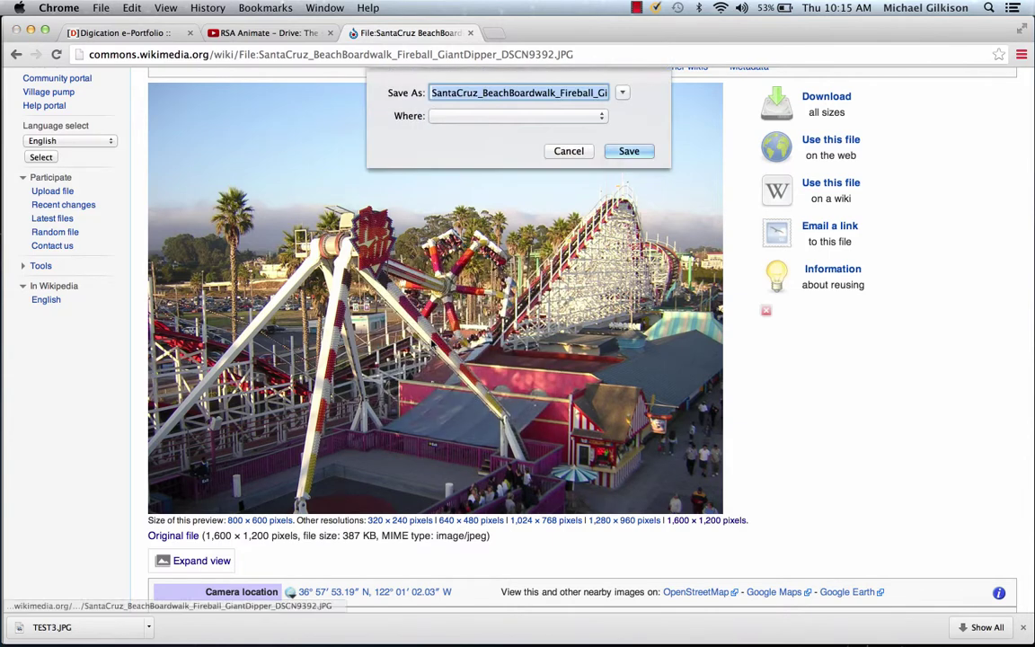
Step: Save the photo as sc.JPG and use it as the Center Top page background, then save
left_click(133, 34)
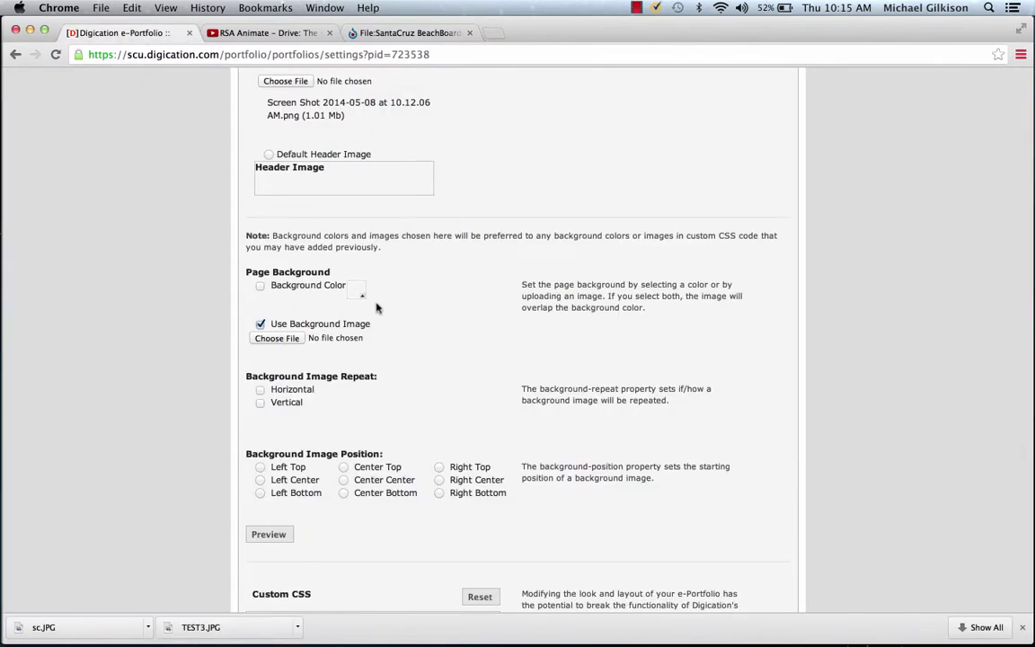
left_click(280, 341)
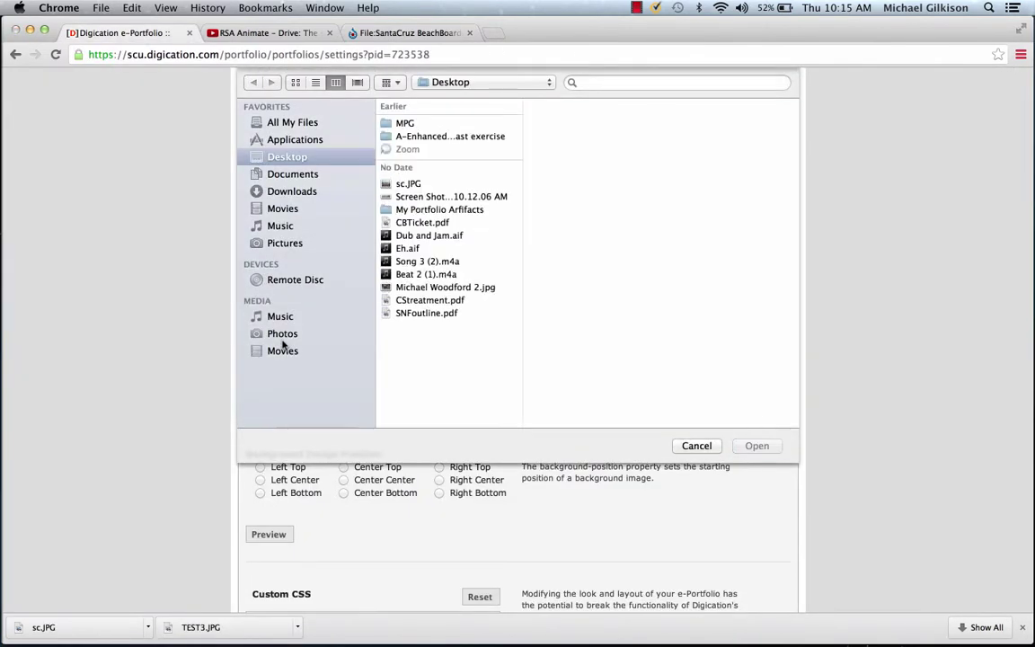
left_click(408, 183)
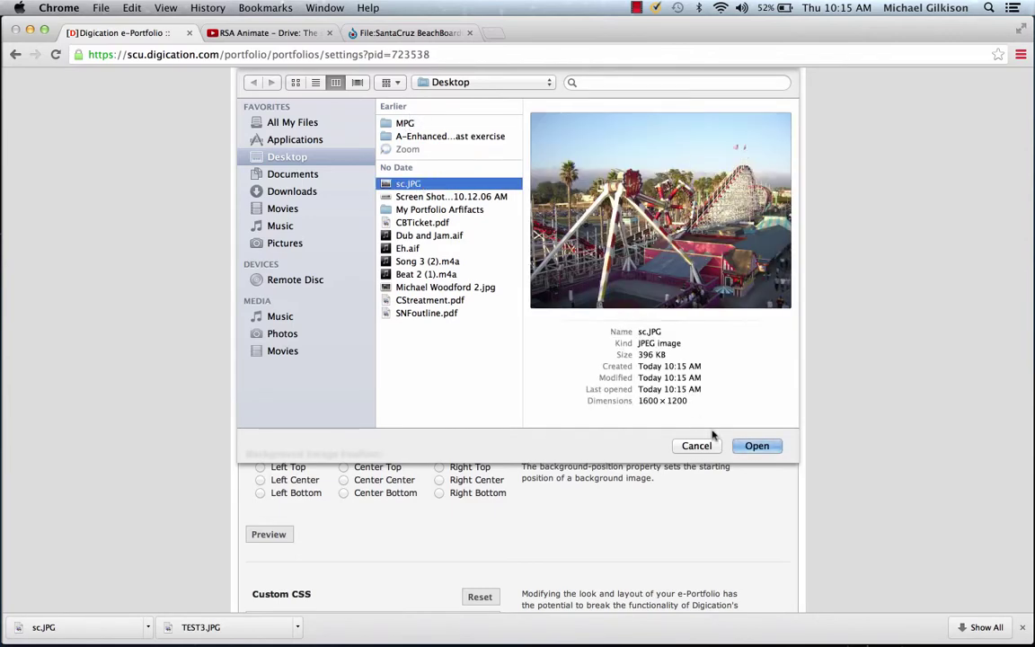
left_click(756, 446)
scroll(262, 465, "up", 3)
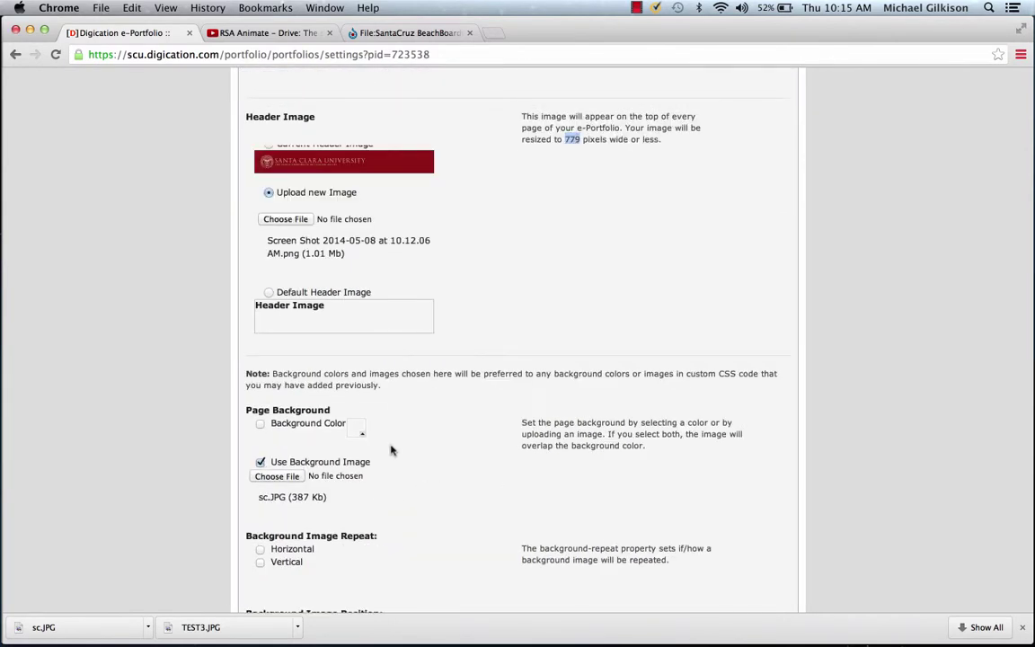
scroll(448, 420, "down", 5)
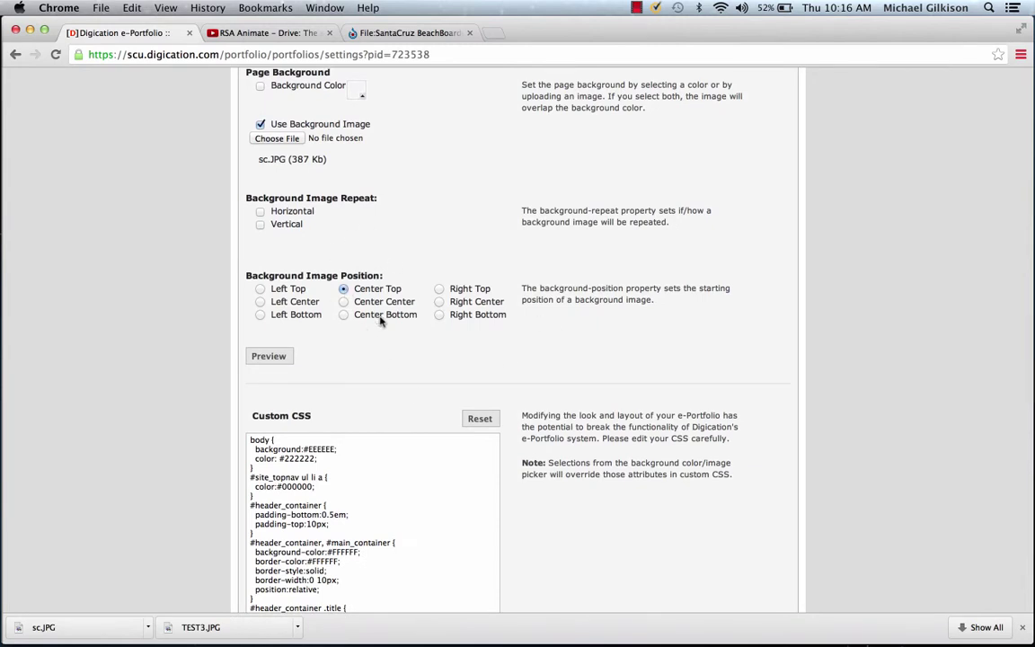
scroll(557, 296, "down", 15)
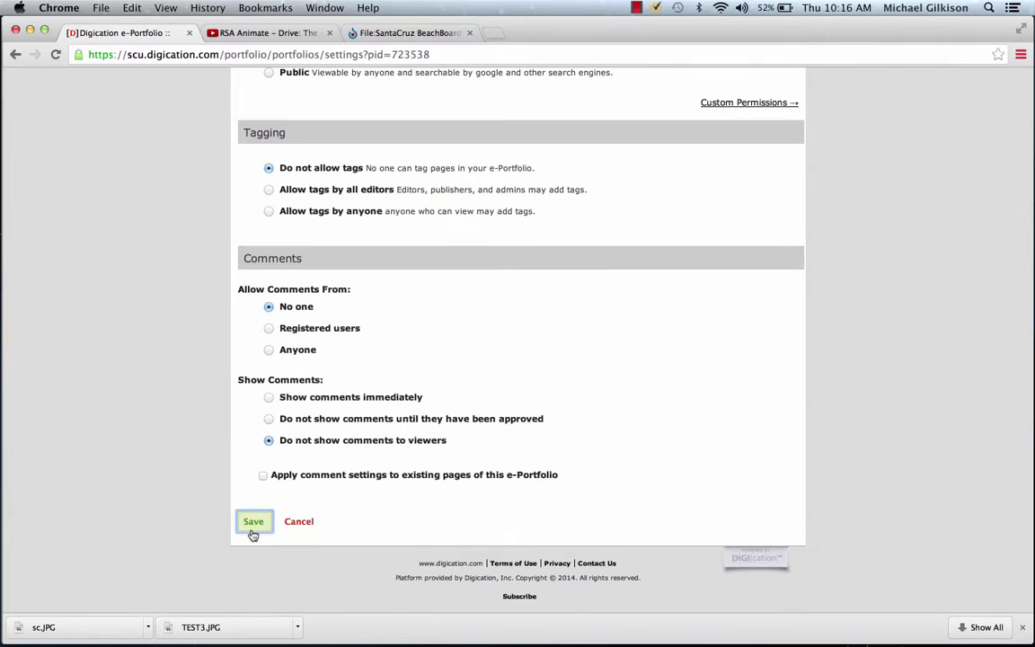
left_click(253, 532)
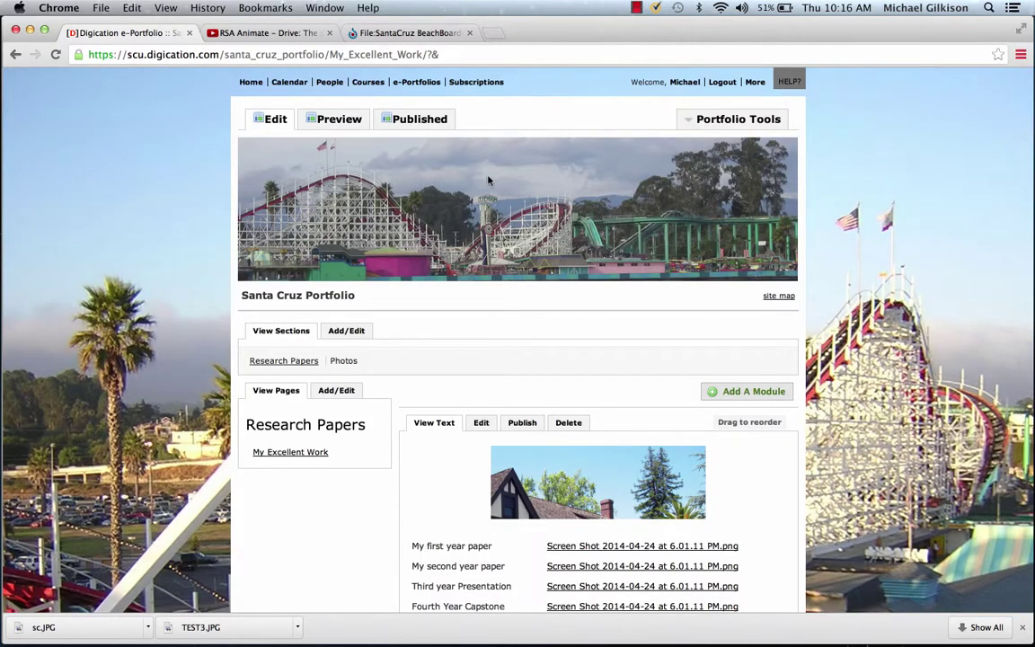
Step: Look over the published Photos gallery page and show the Portfolio Tools options
scroll(912, 276, "down", 5)
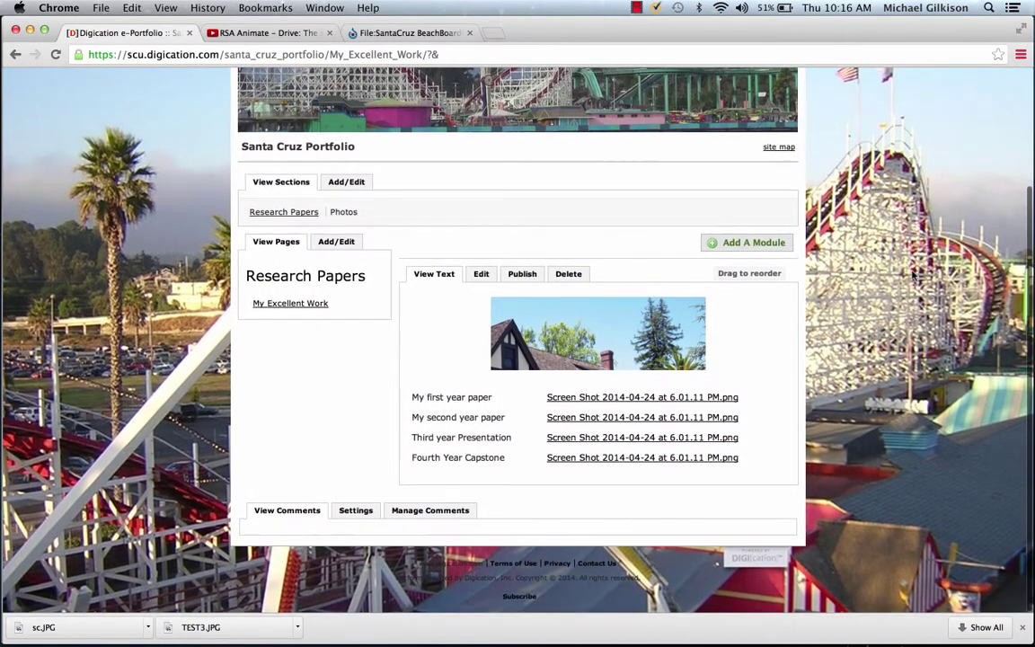
scroll(913, 276, "up", 5)
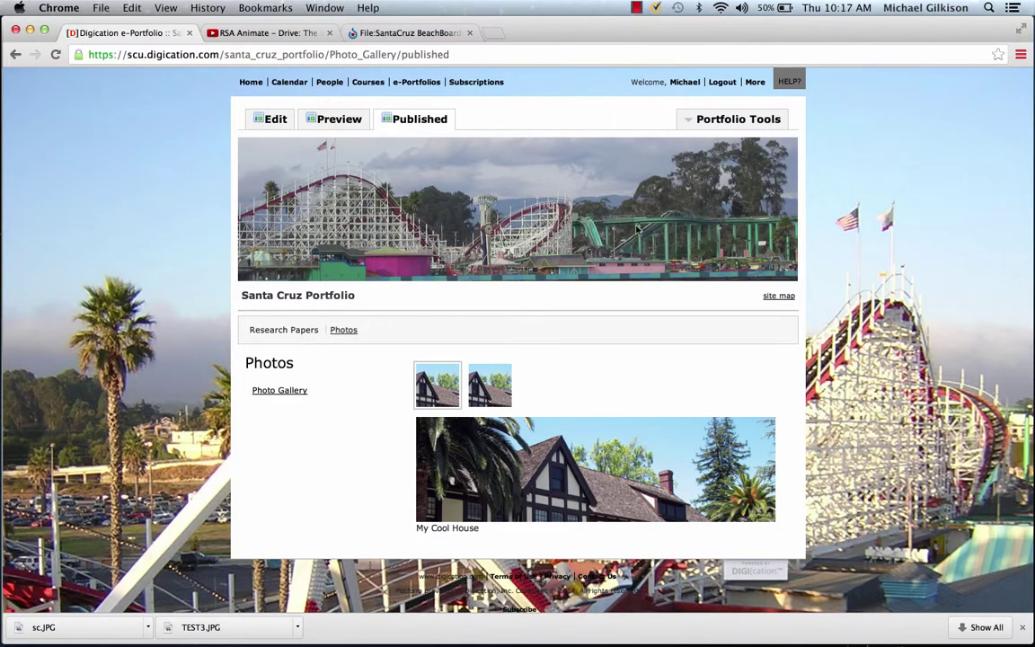
left_click(742, 124)
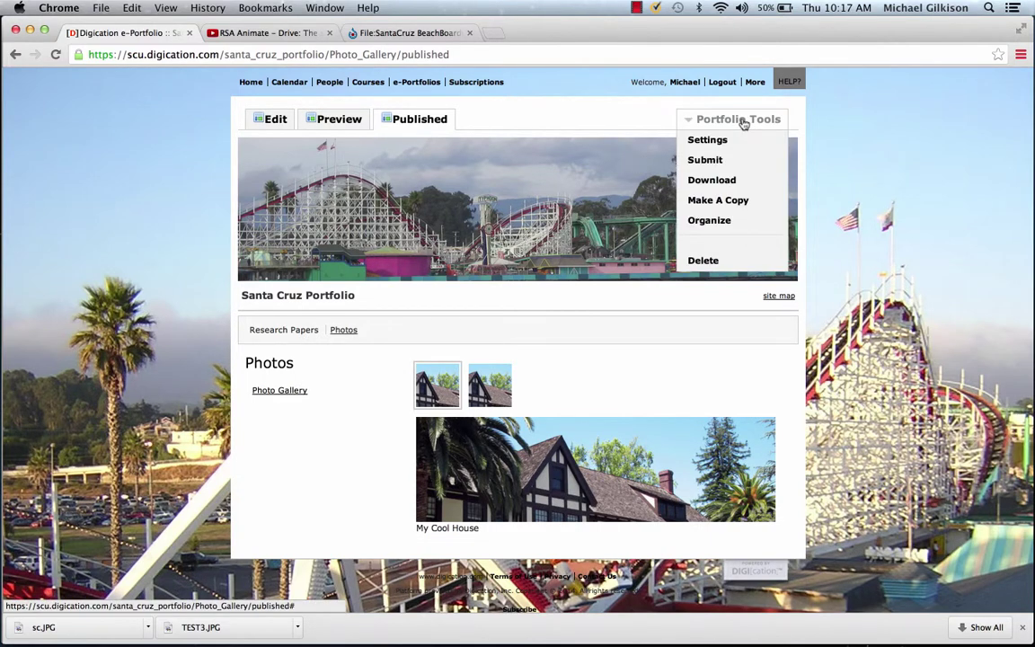
Step: In Custom Permissions, try Public and the directory listing, then revert to Private to me, unlisted
left_click(721, 140)
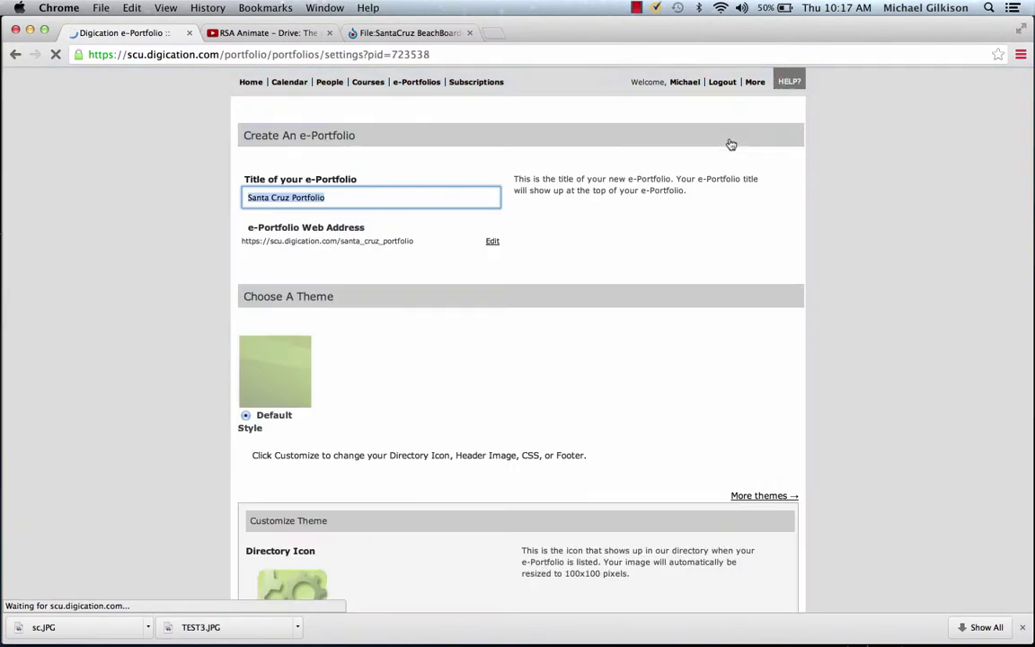
scroll(570, 207, "down", 5)
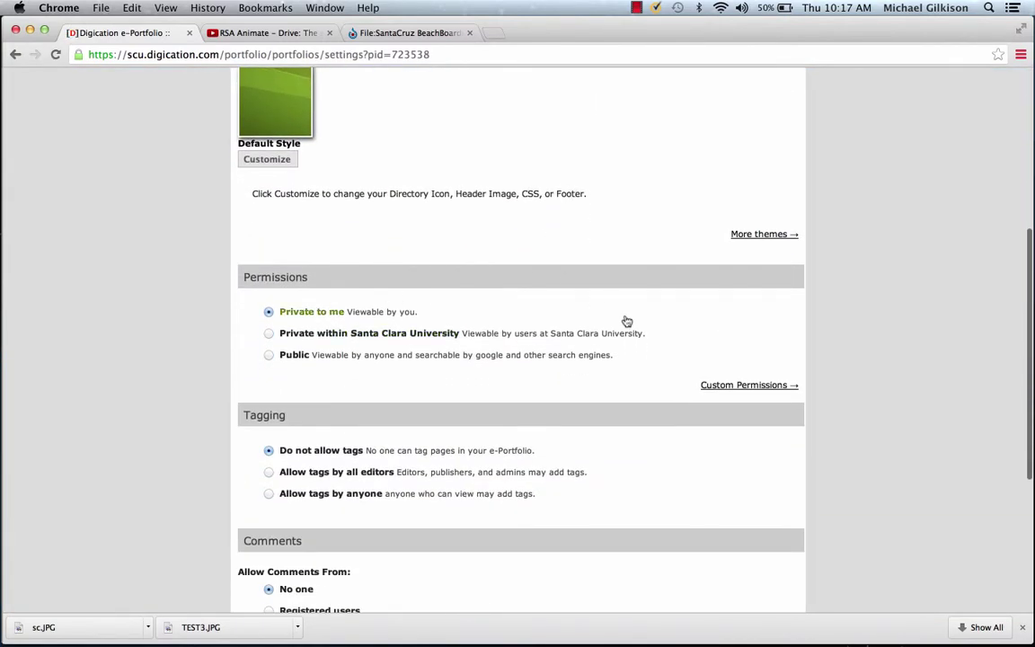
left_click(737, 386)
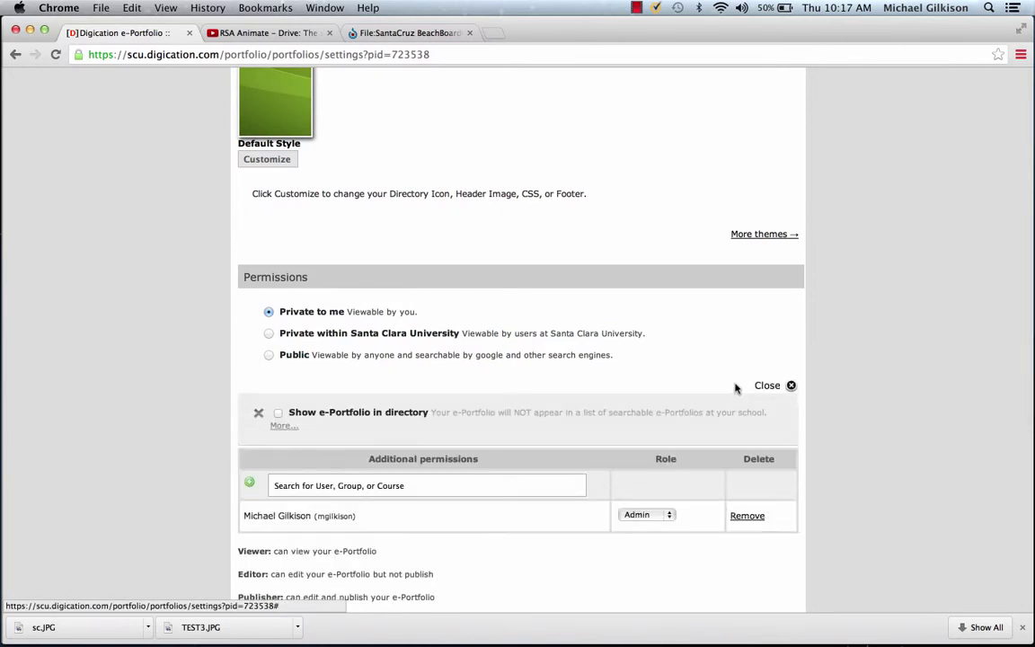
left_click(270, 355)
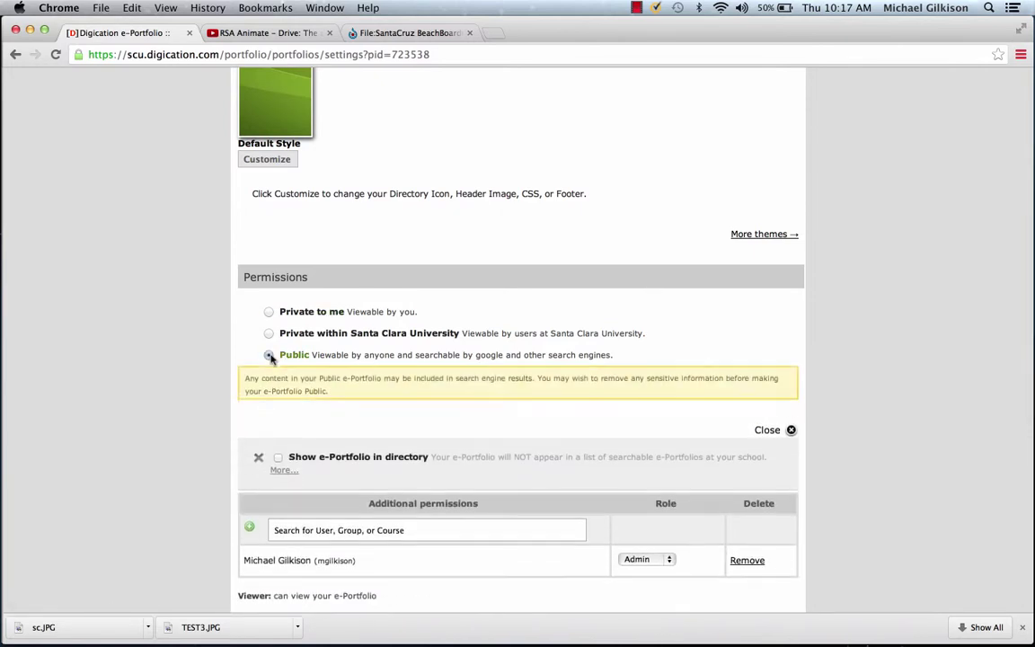
left_click(268, 311)
scroll(679, 262, "down", 2)
scroll(678, 262, "down", 3)
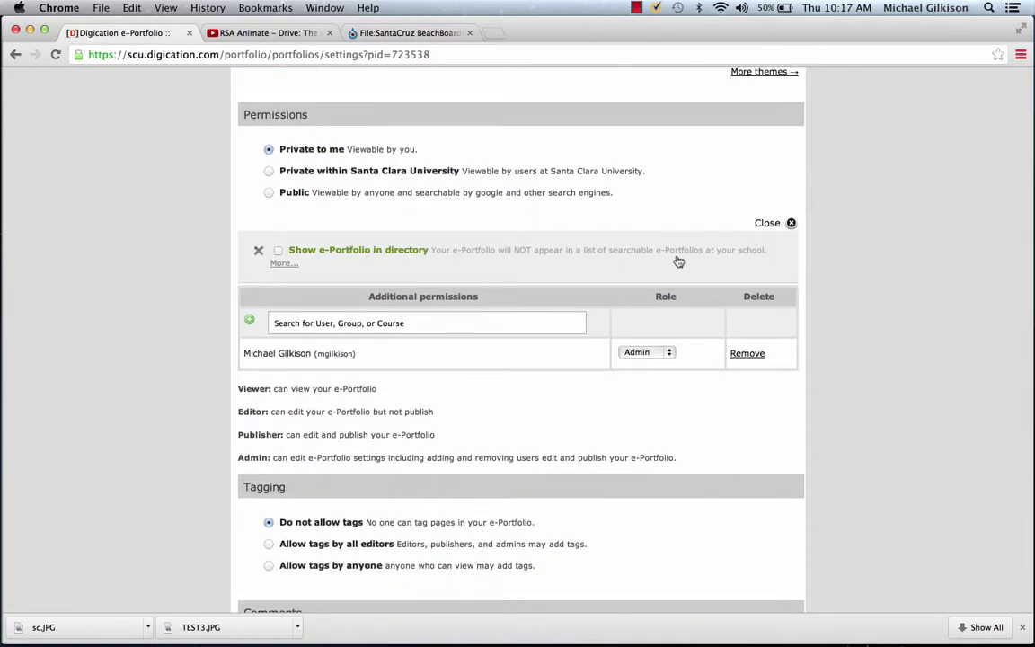
left_click(279, 251)
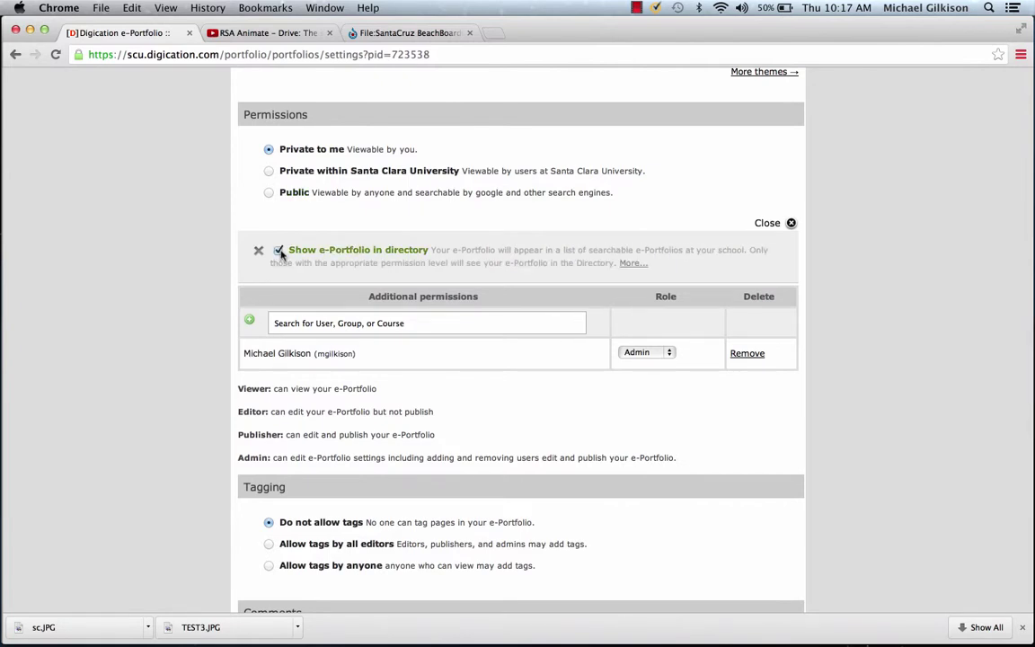
left_click(279, 251)
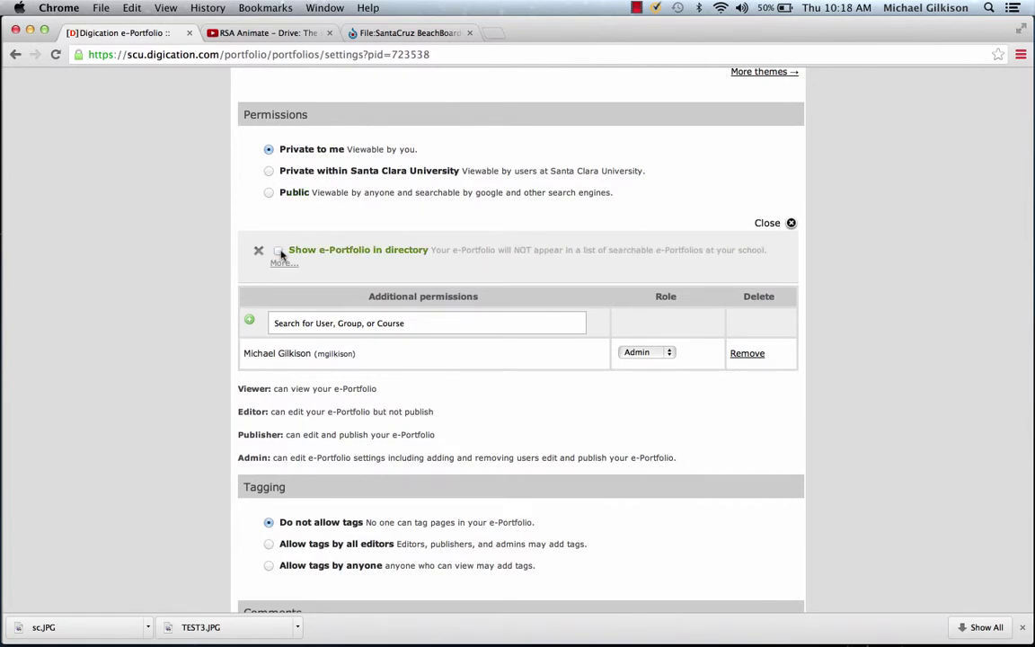
Step: Search for a user by username to grant permissions, then save the settings
left_click(442, 325)
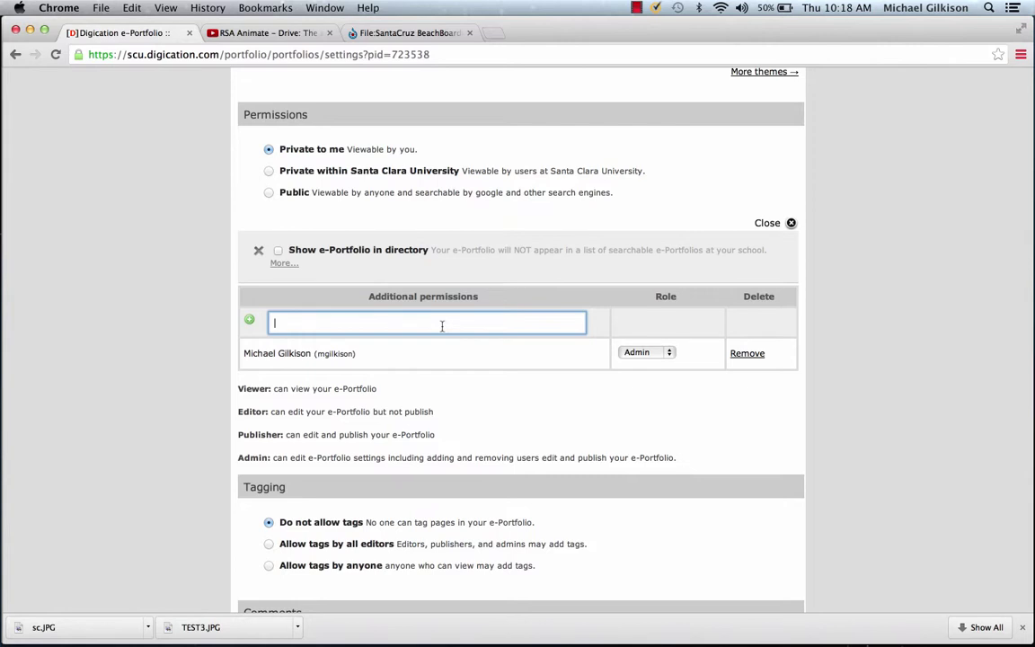
scroll(943, 179, "down", 5)
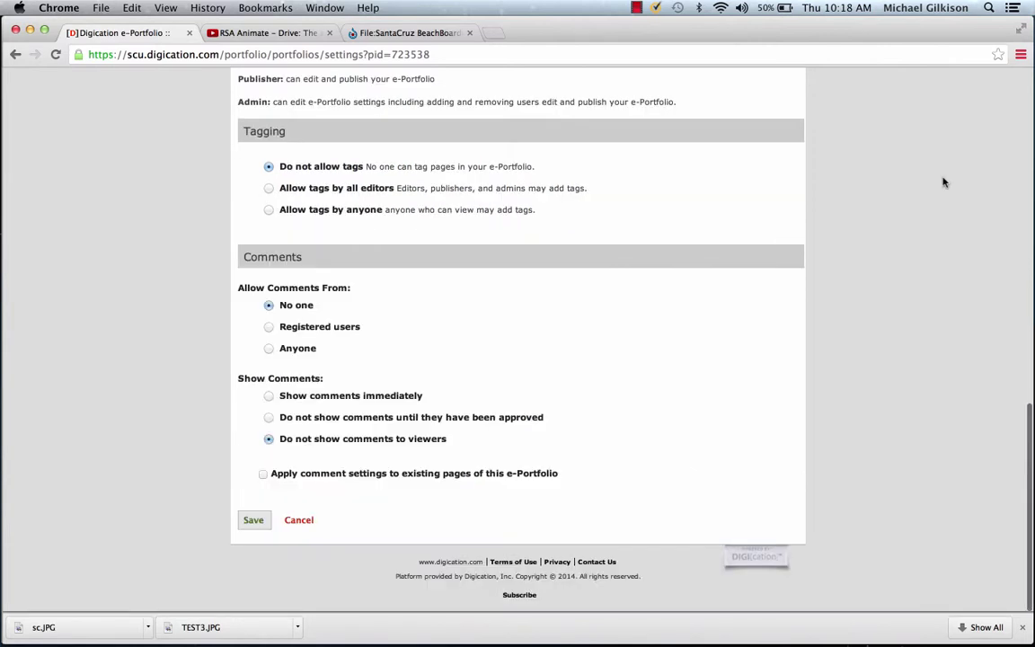
left_click(264, 526)
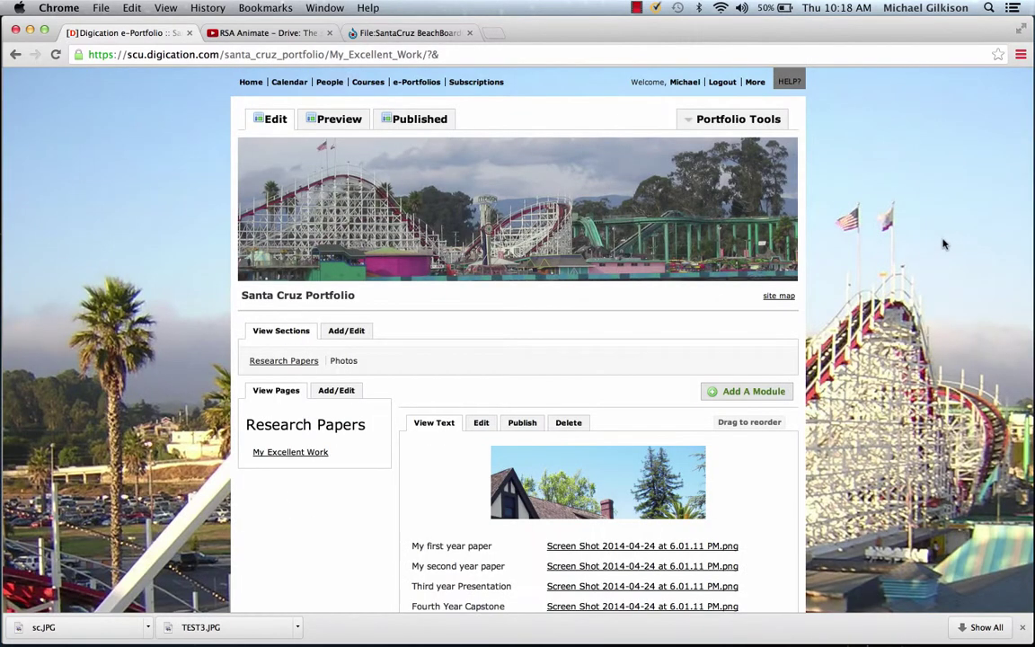
Step: Scroll through My Excellent Work to check the boardwalk header and background
scroll(944, 242, "down", 4)
scroll(944, 242, "up", 4)
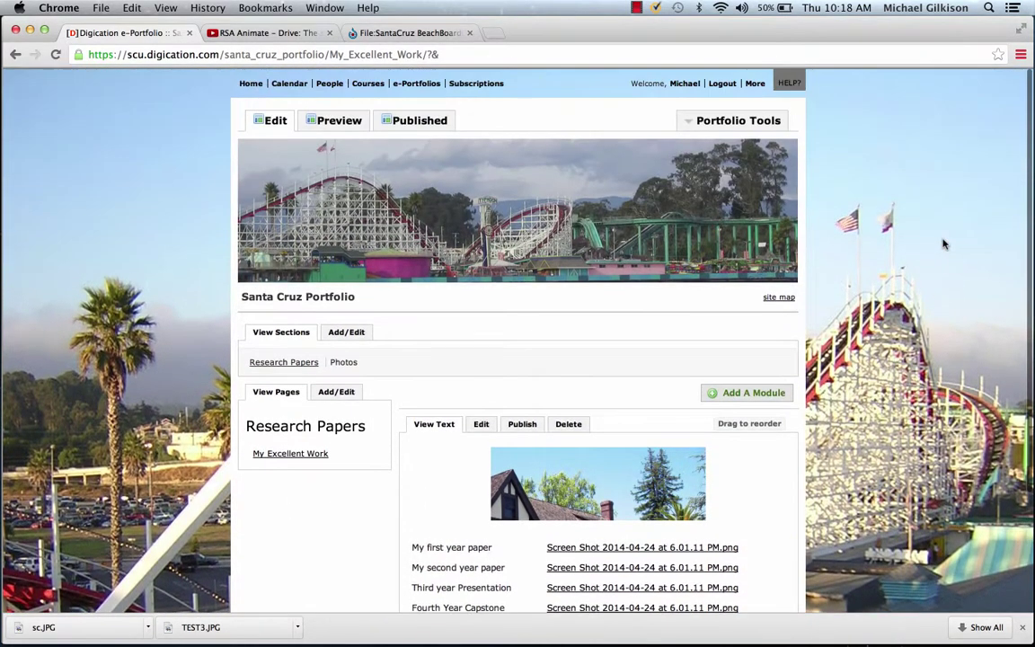